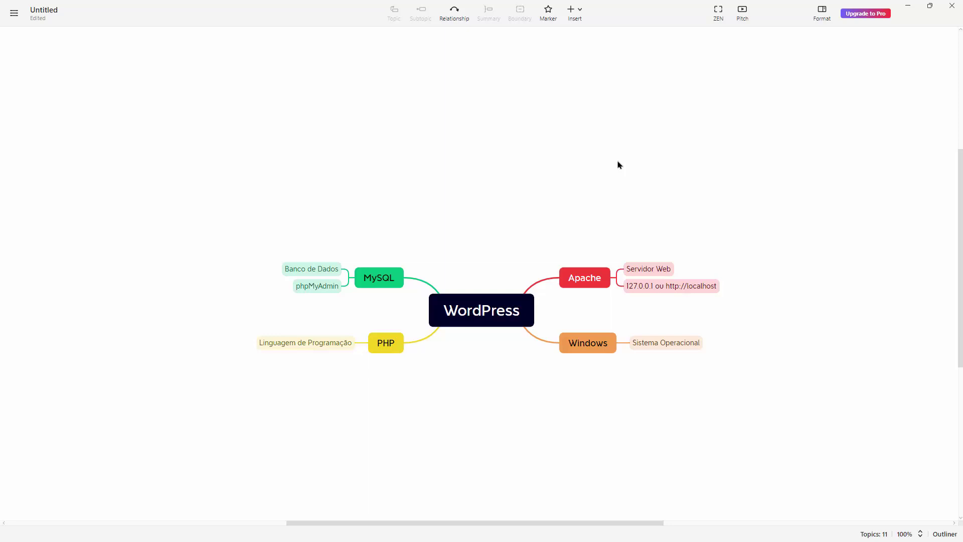
Step: Walk through the PHP, Windows, MySQL and phpMyAdmin topics of the WordPress mind map
left_click(385, 347)
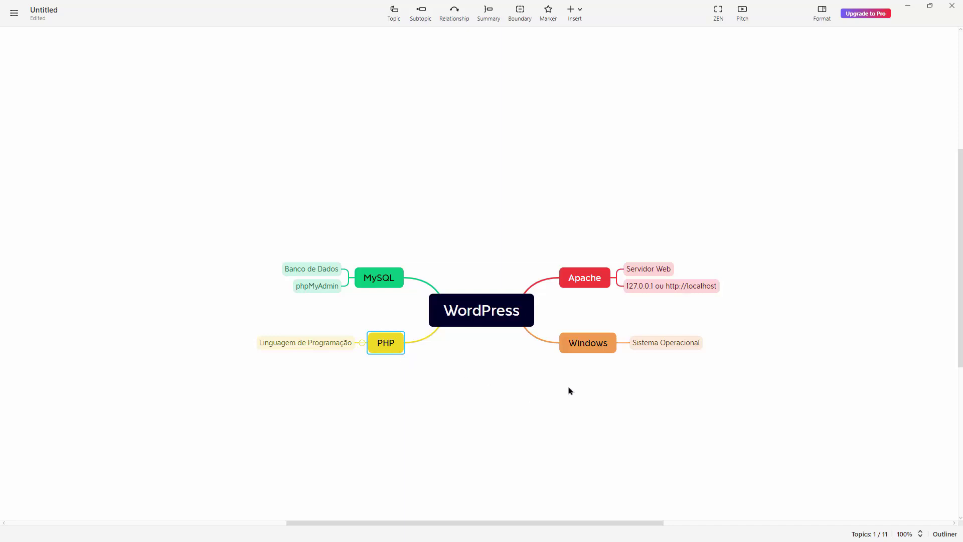
left_click(604, 344)
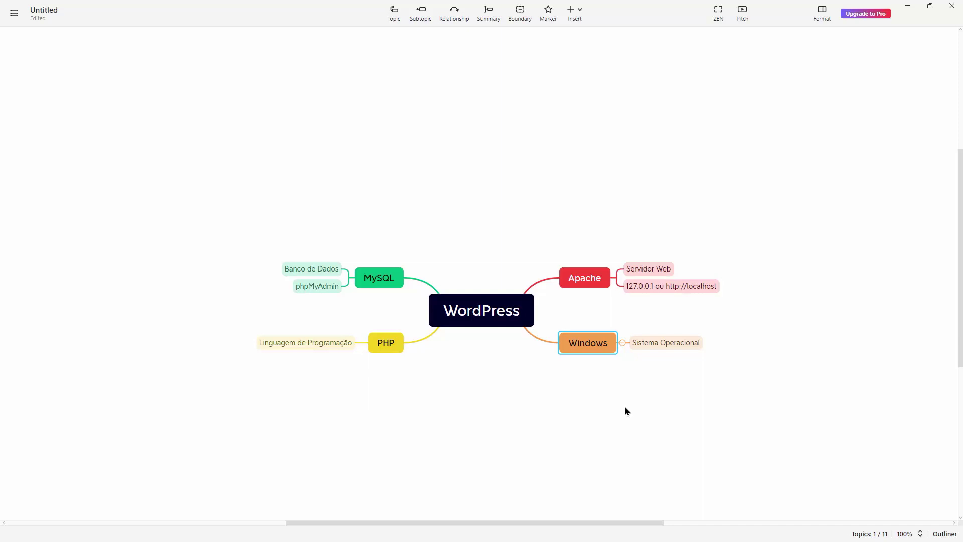
left_click(394, 350)
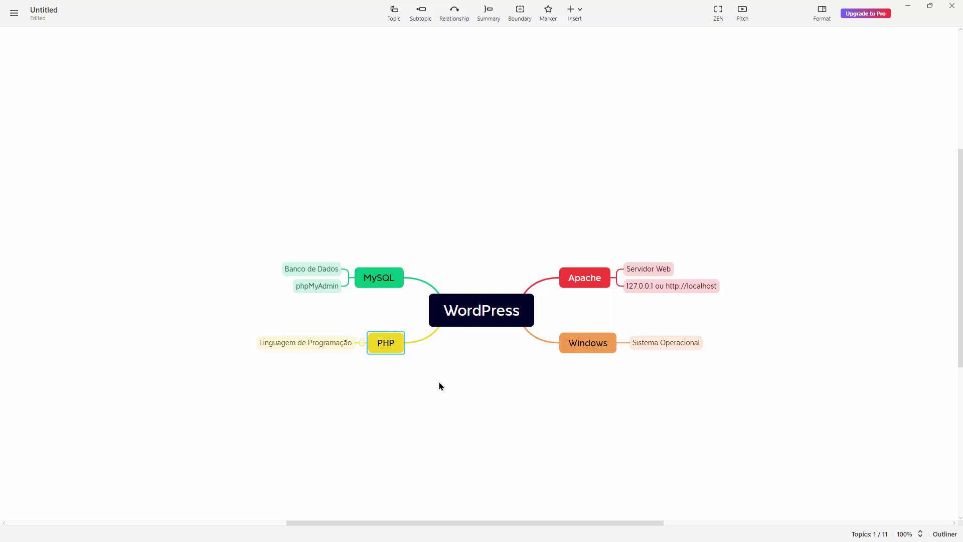
left_click(381, 284)
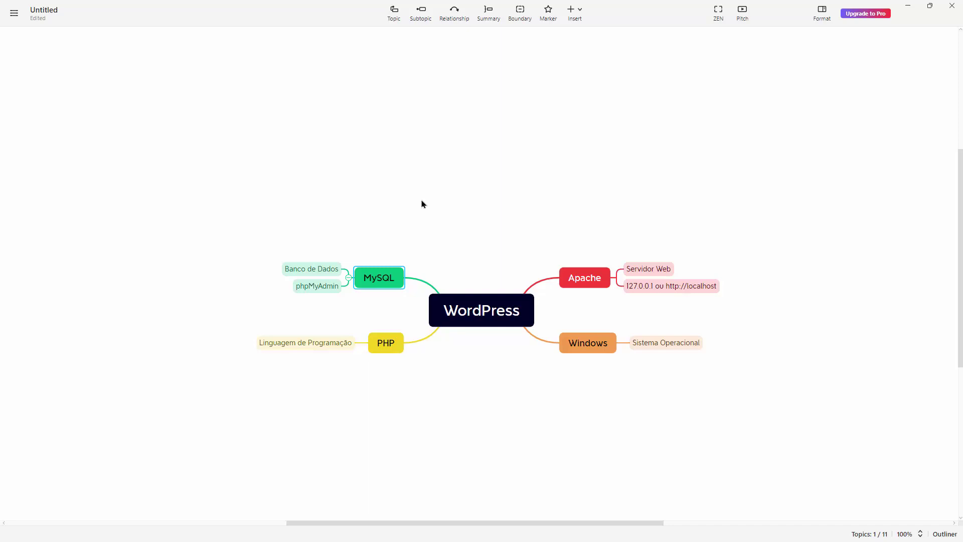
left_click(326, 288)
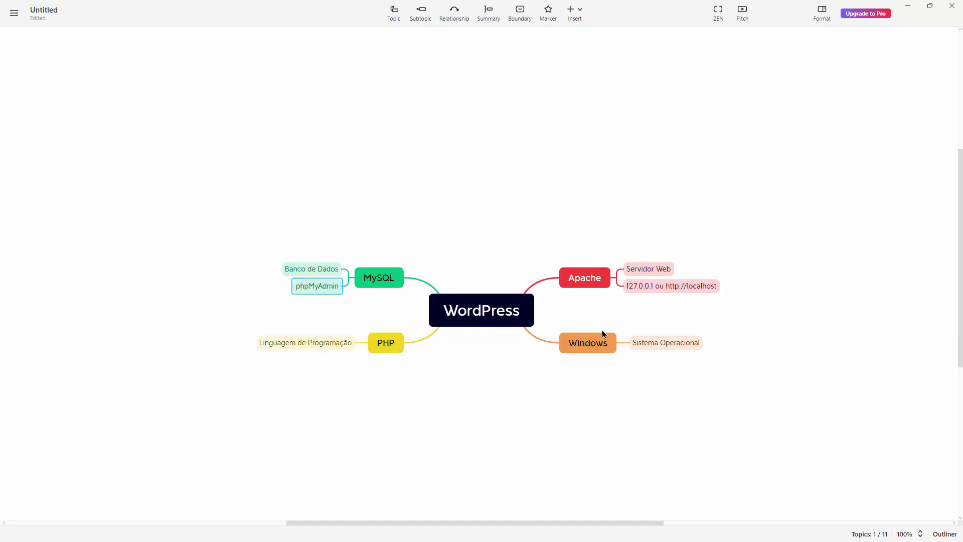
left_click(573, 347)
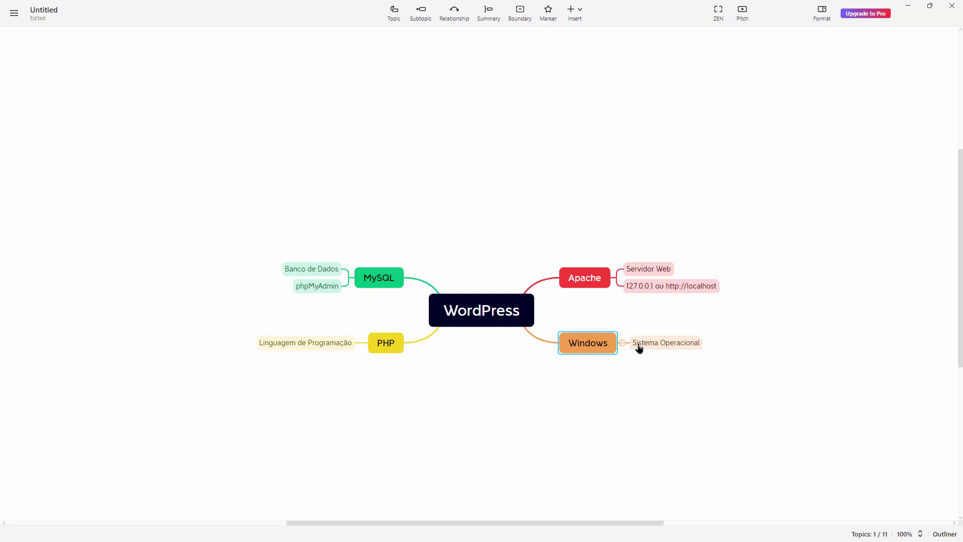
left_click(590, 277)
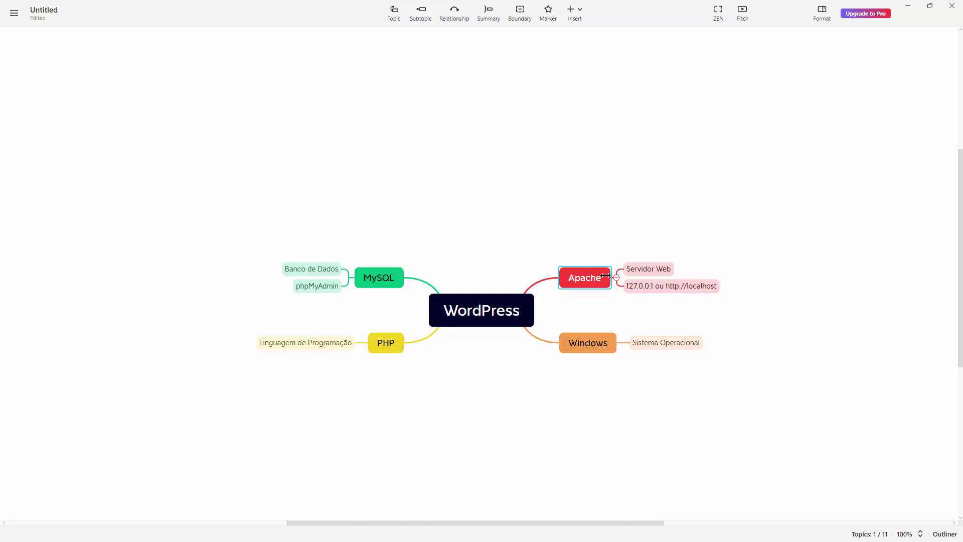
left_click(683, 288)
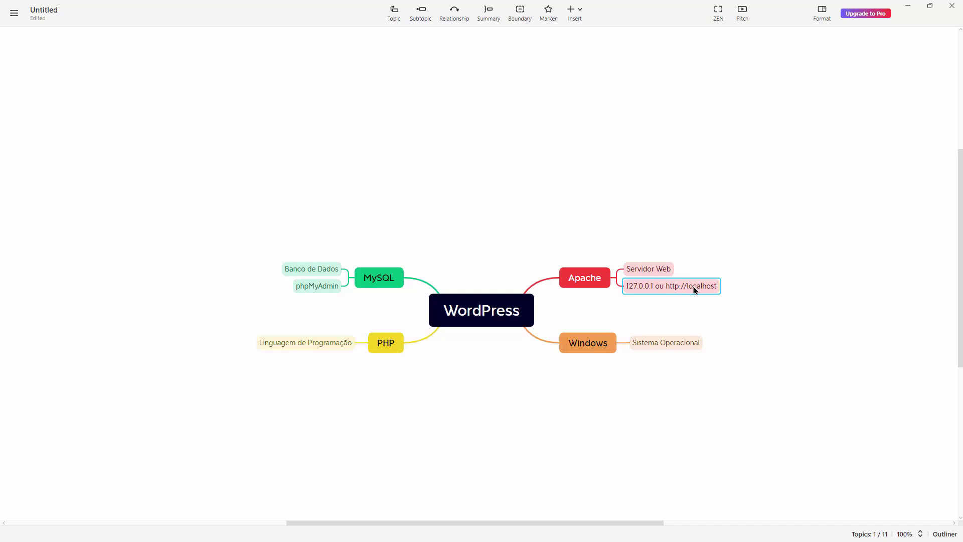
left_click(664, 237)
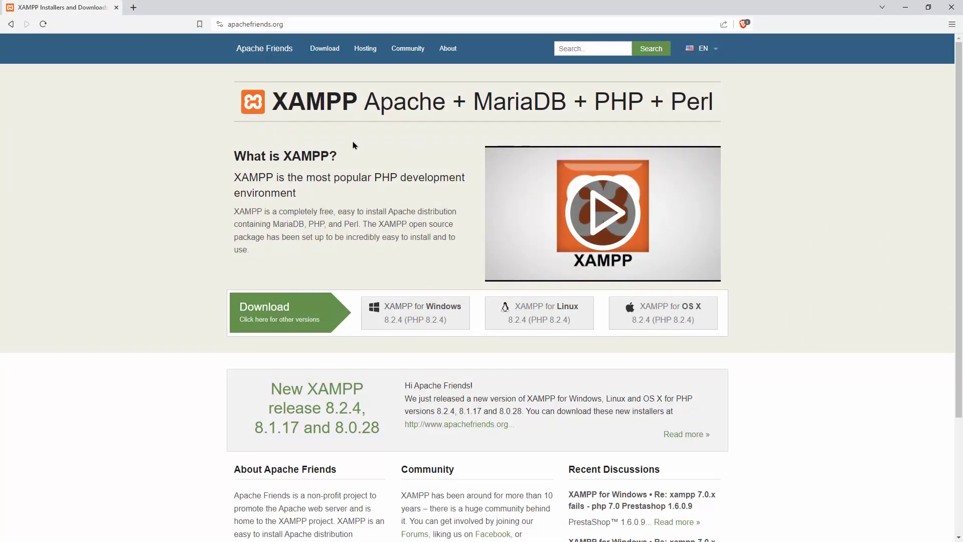
double_click(254, 24)
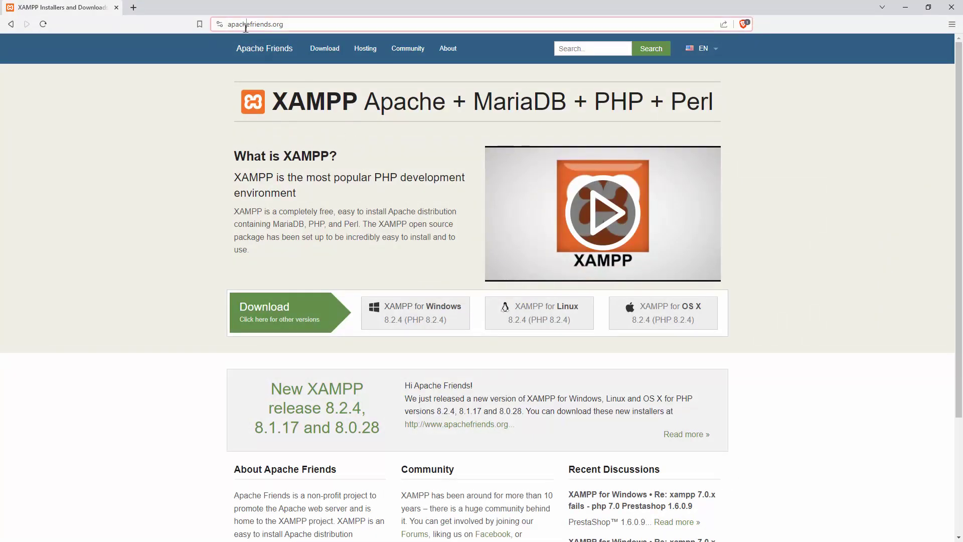
left_click(374, 145)
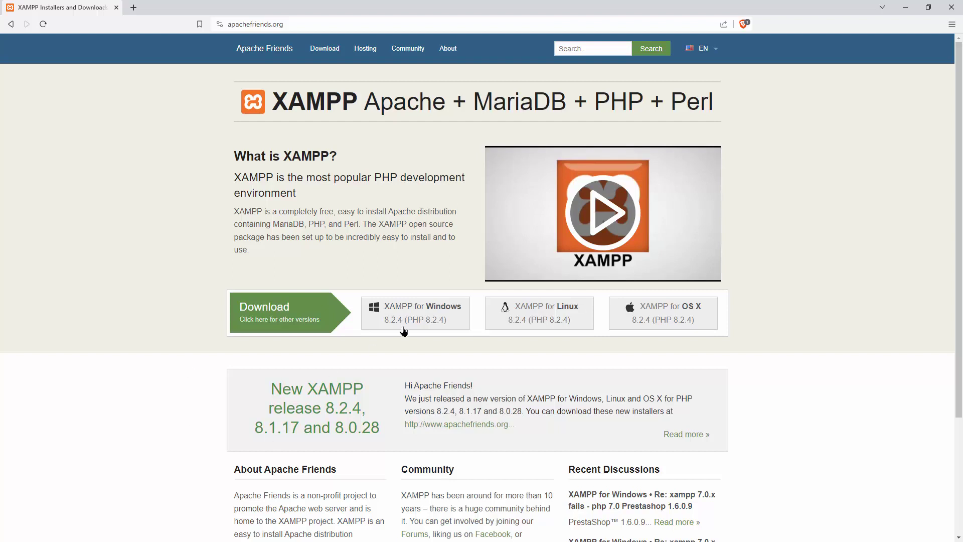
Step: Start the XAMPP for Windows download from the Apache Friends site
left_click(424, 319)
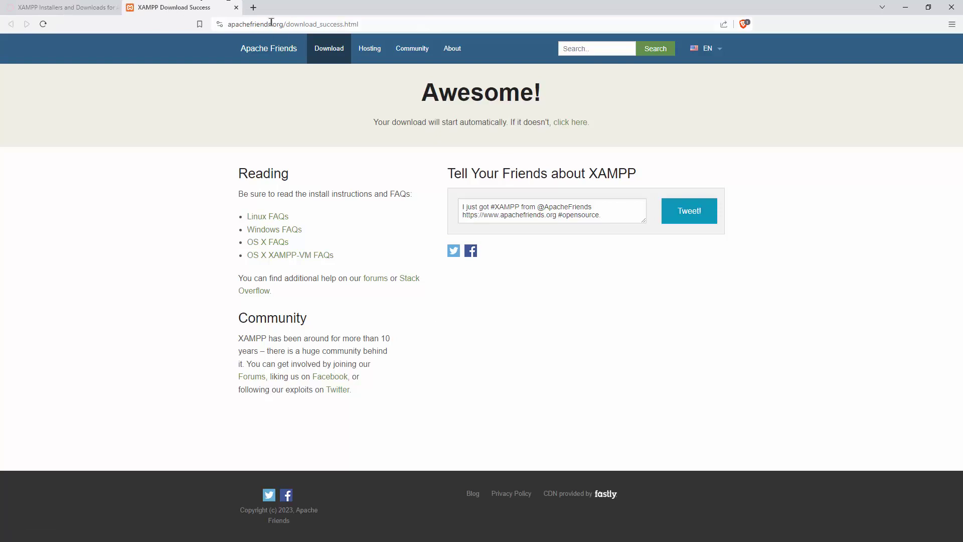
double_click(269, 24)
left_click(331, 122)
Step: Cancel saving a duplicate XAMPP installer from SourceForge and minimize the browser
left_click(15, 7)
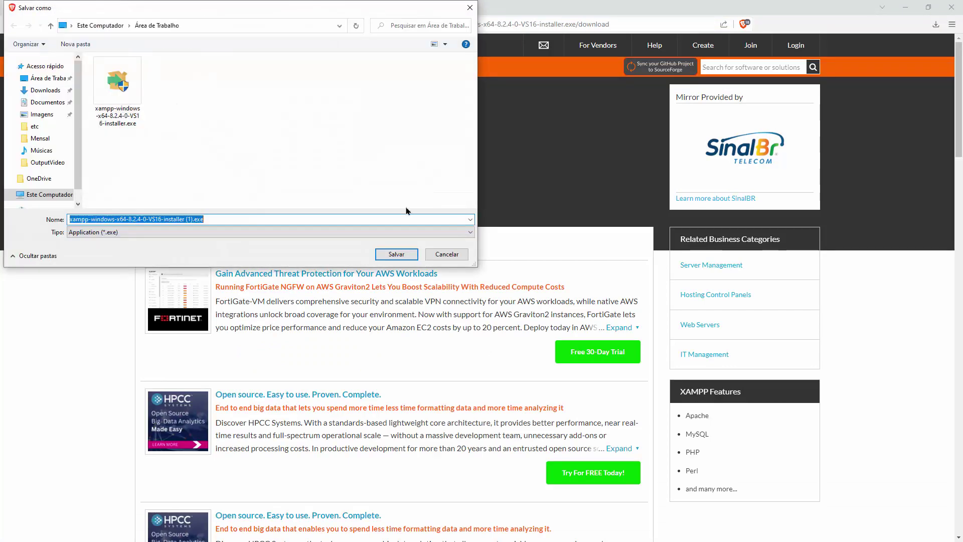
left_click_drag(262, 14, 499, 106)
left_click(363, 172)
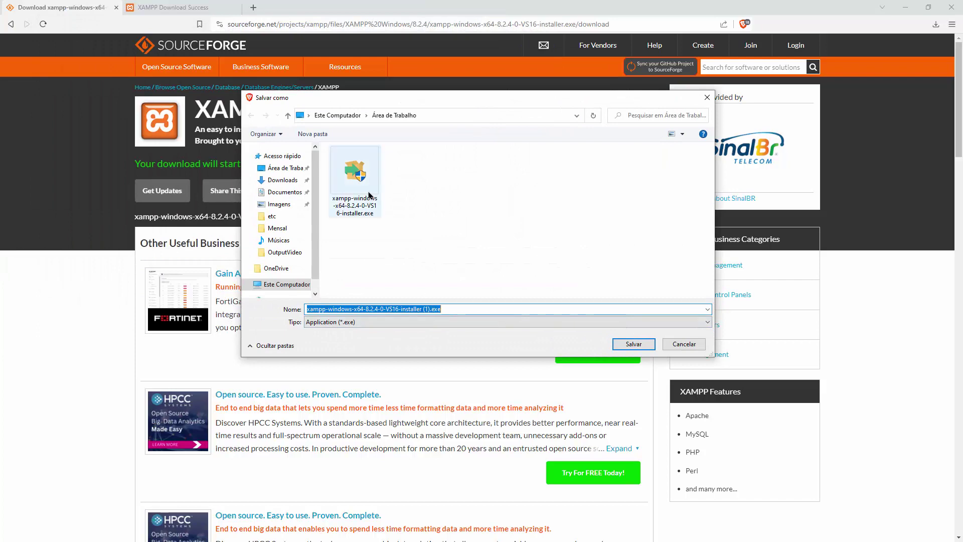
left_click(683, 344)
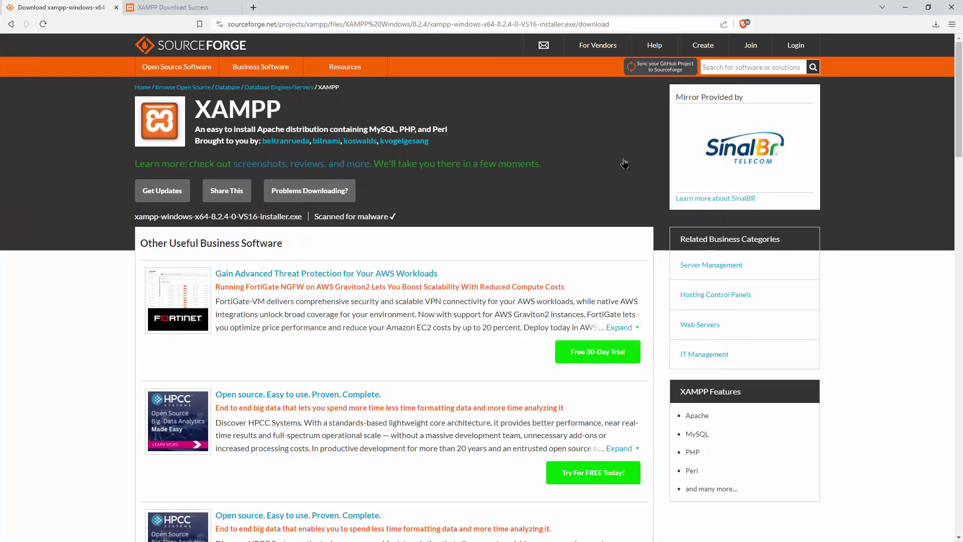
left_click(174, 6)
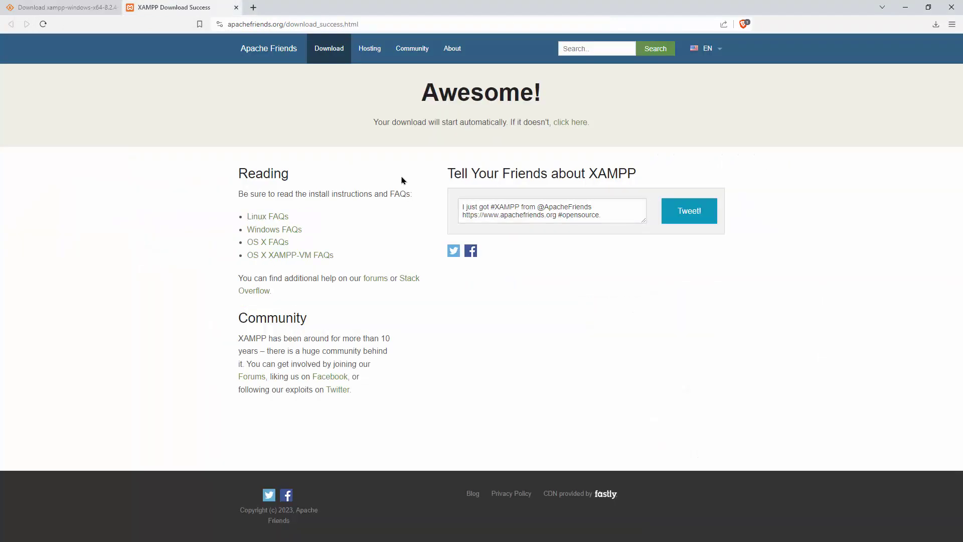
left_click(951, 7)
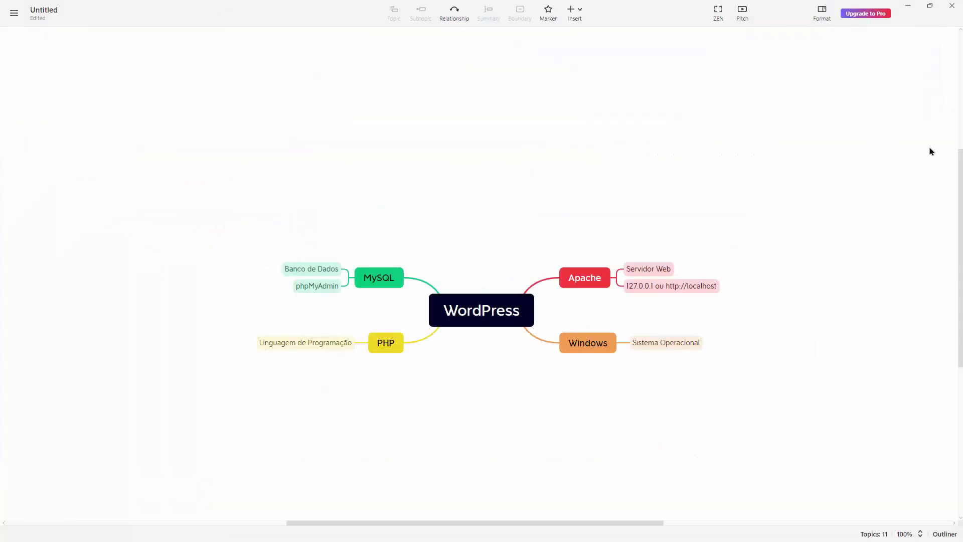
Step: Minimize XMind to reveal the xampp-windows-x64-8.2.4-0-VS16-installer.exe file on the desktop
left_click(906, 7)
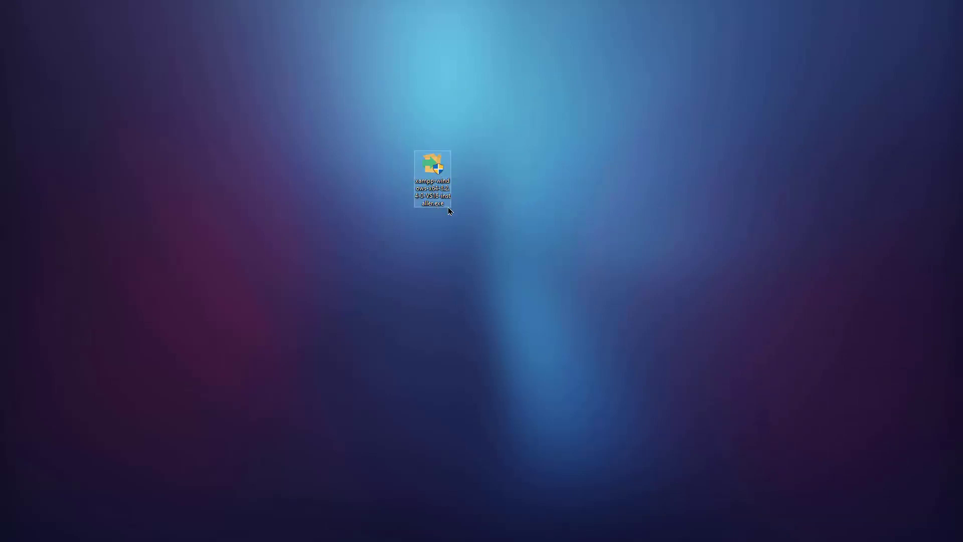
mouse_move(446, 173)
Step: Launch the XAMPP 8.2.4 installer with 'Executar como administrador'
right_click(429, 175)
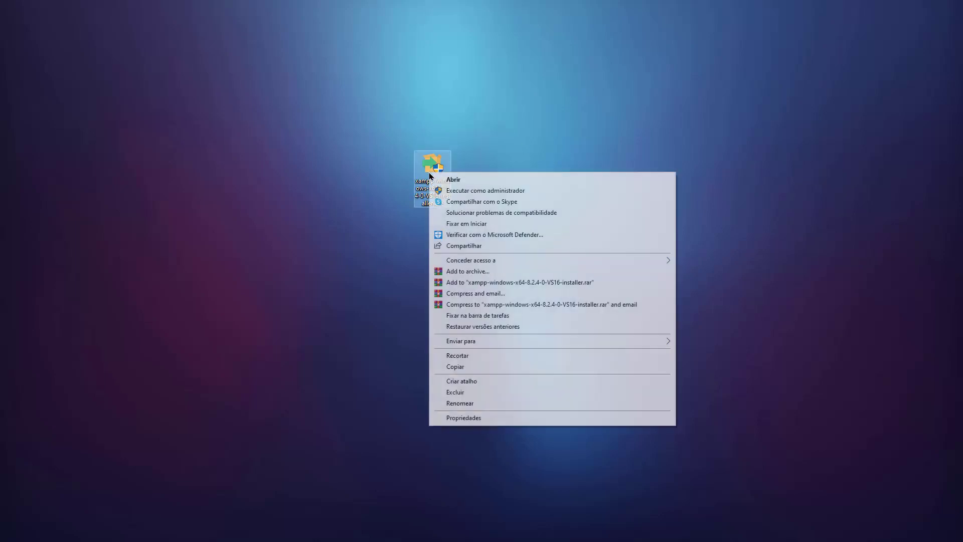
left_click(276, 147)
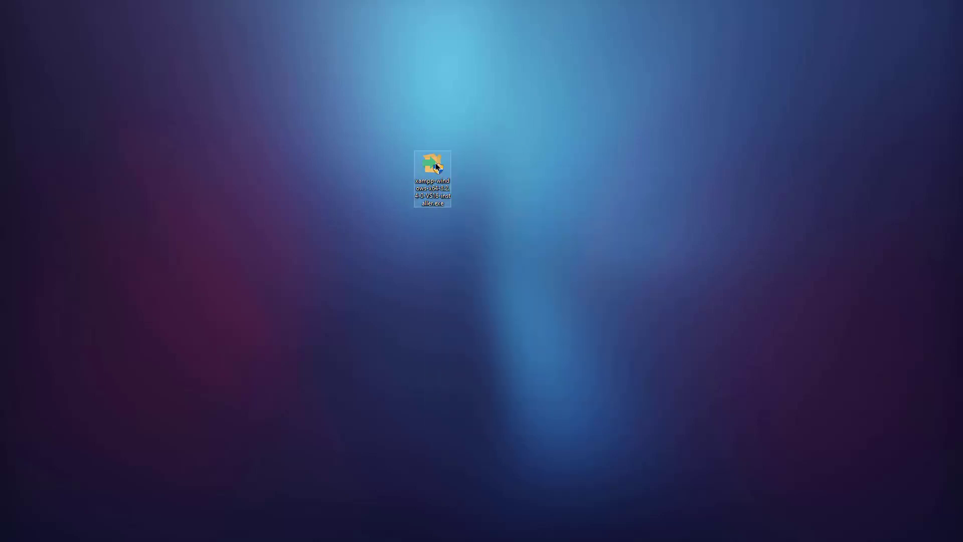
right_click(437, 167)
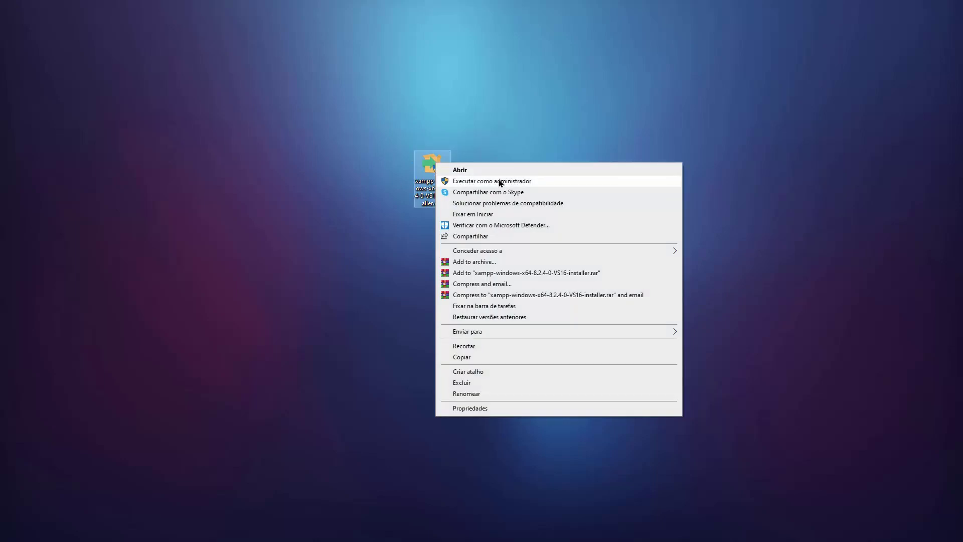
left_click(510, 165)
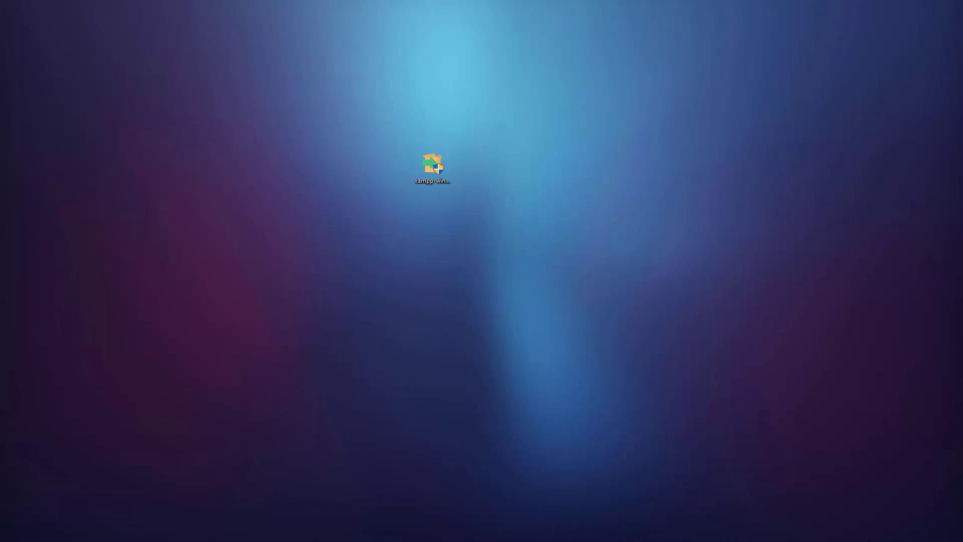
Step: Dismiss the UAC warning about C:\Program Files and centre the XAMPP Setup wizard on screen
left_click_drag(554, 157, 460, 213)
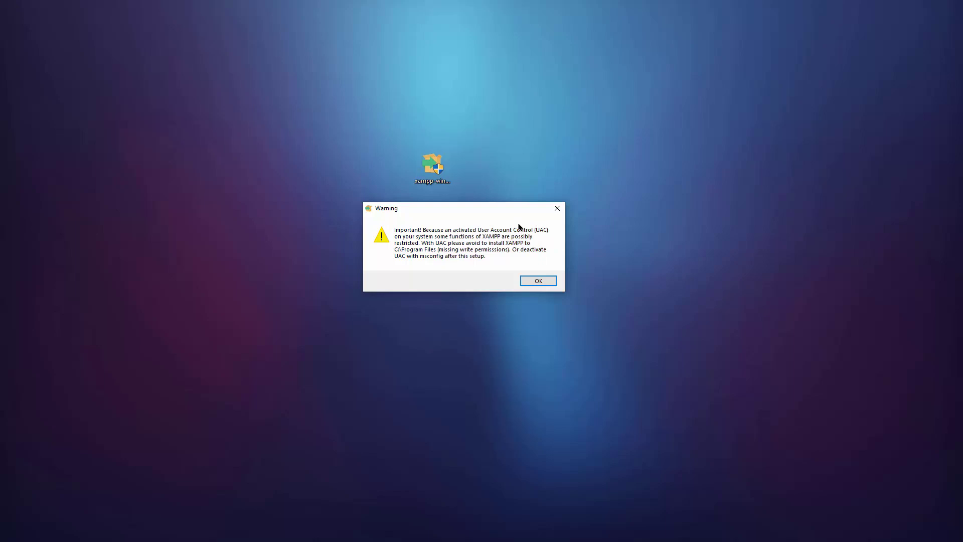
left_click(534, 282)
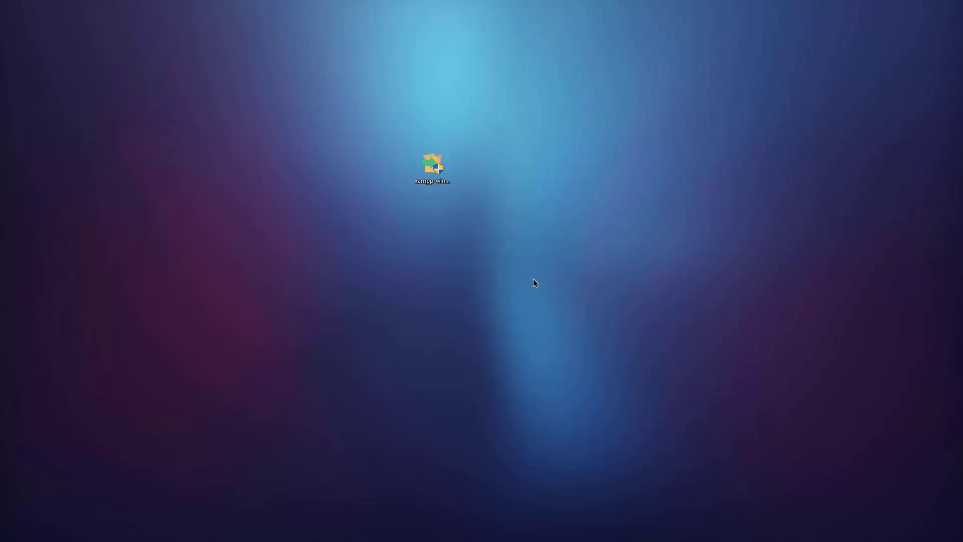
left_click_drag(836, 197, 477, 152)
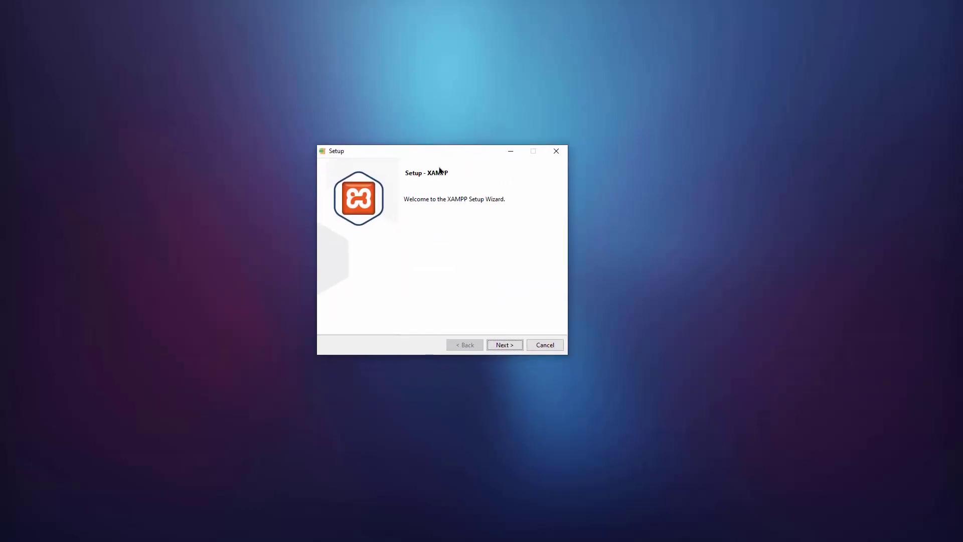
Step: Advance to Select Components and look over the Tomcat, Mercury and FileZilla entries
left_click(521, 347)
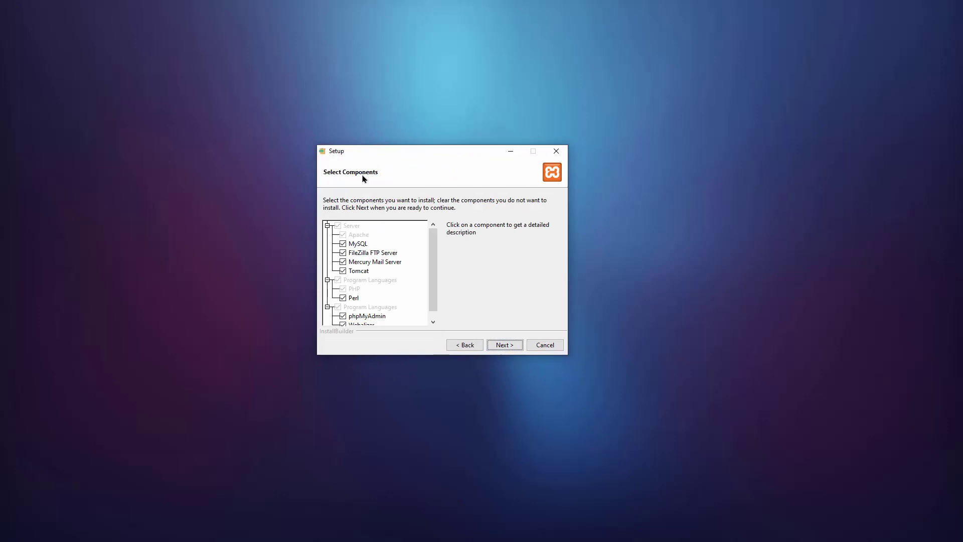
mouse_move(434, 243)
left_mouse_down()
mouse_move(433, 263)
mouse_move(433, 244)
left_mouse_up()
left_click(368, 272)
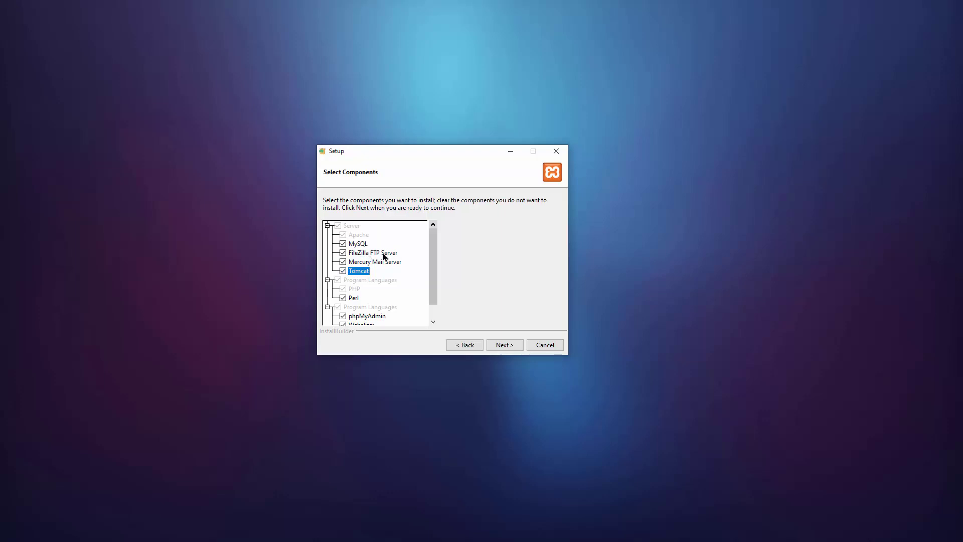
left_click(388, 262)
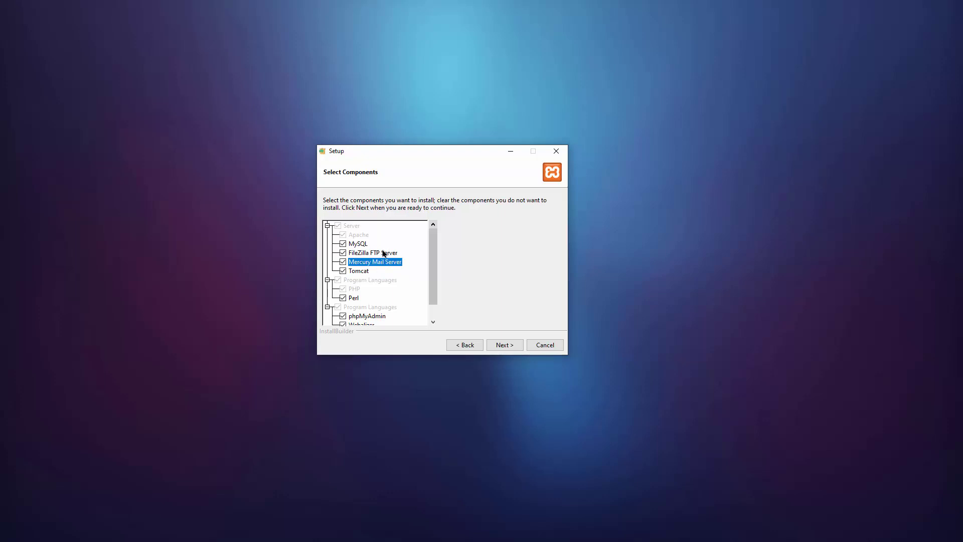
left_click(384, 252)
left_click(386, 264)
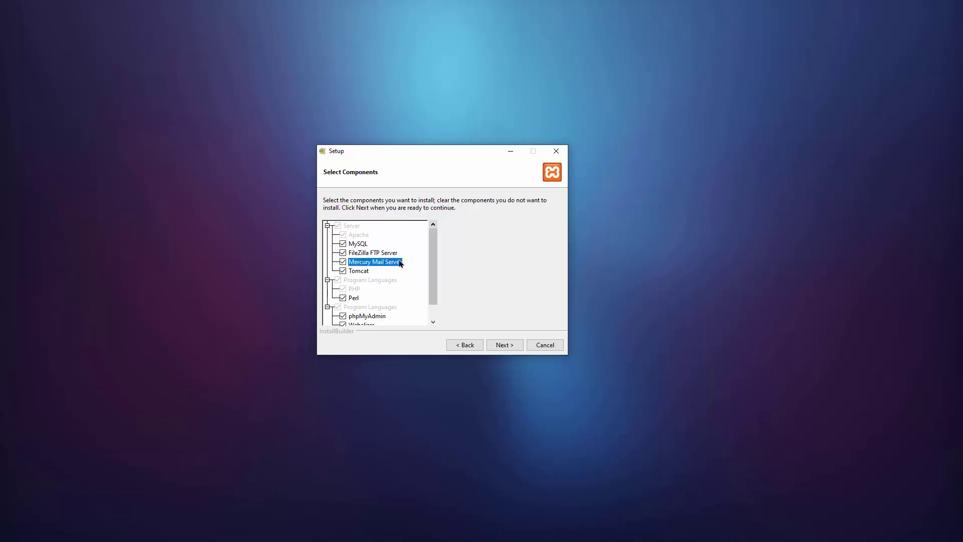
left_click(367, 252)
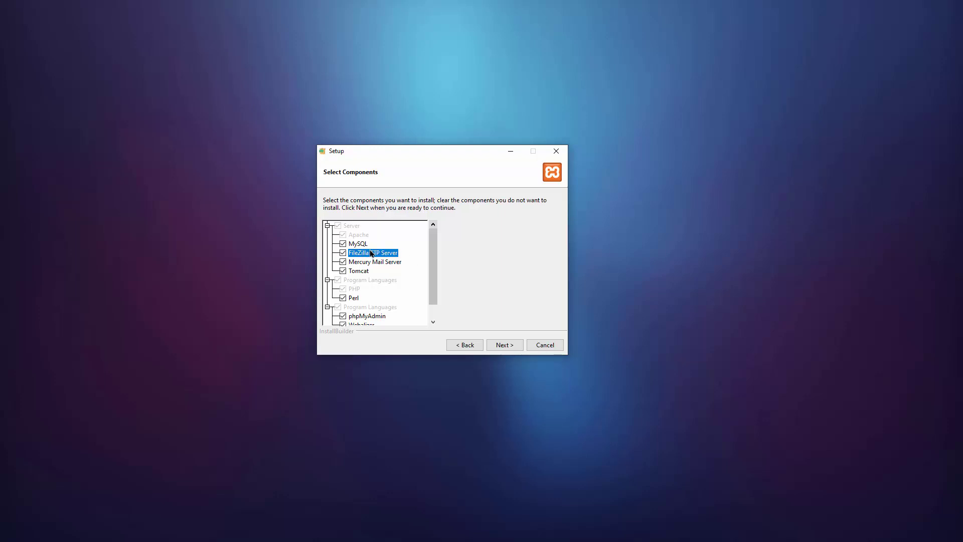
Step: Uncheck FileZilla FTP Server, Mercury Mail Server and Tomcat
left_click(343, 253)
left_click(343, 262)
left_click(343, 270)
left_click(354, 245)
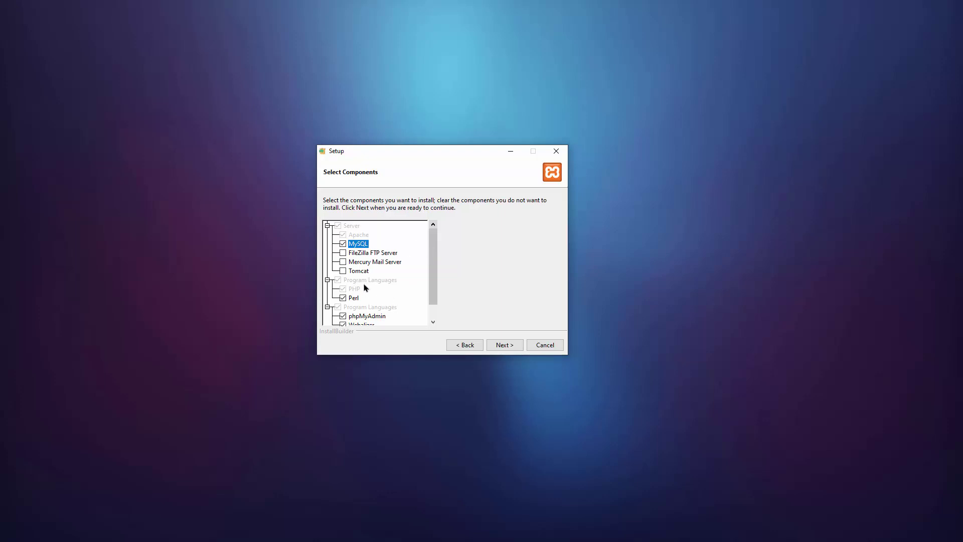
Step: Uncheck Perl, Webalizer and Fake Sendmail in the component list
left_click(349, 290)
left_click(343, 297)
left_click_drag(432, 237, 410, 264)
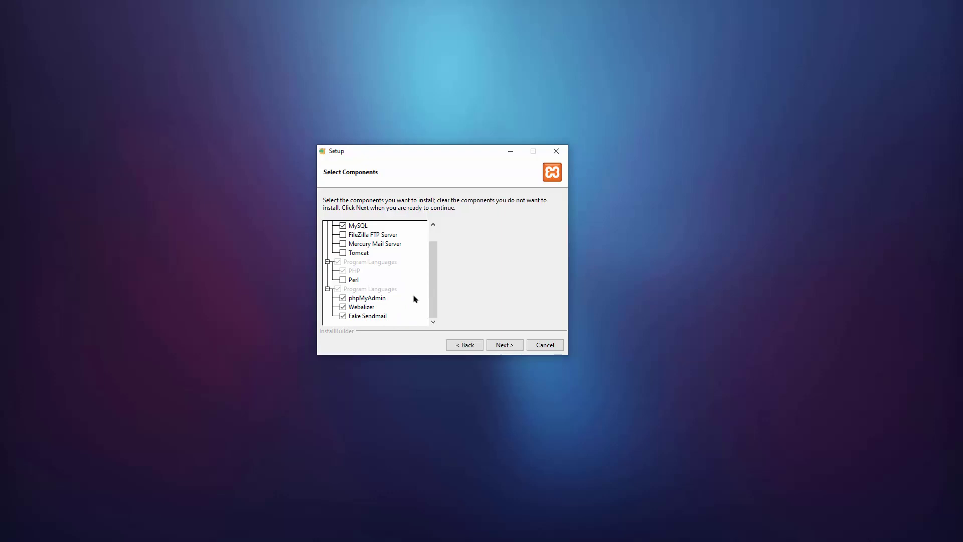
left_click(379, 298)
left_click(363, 308)
left_click(344, 308)
left_click(354, 317)
left_click(343, 317)
Step: Keep C:\xampp as the installation folder and continue
left_click(504, 346)
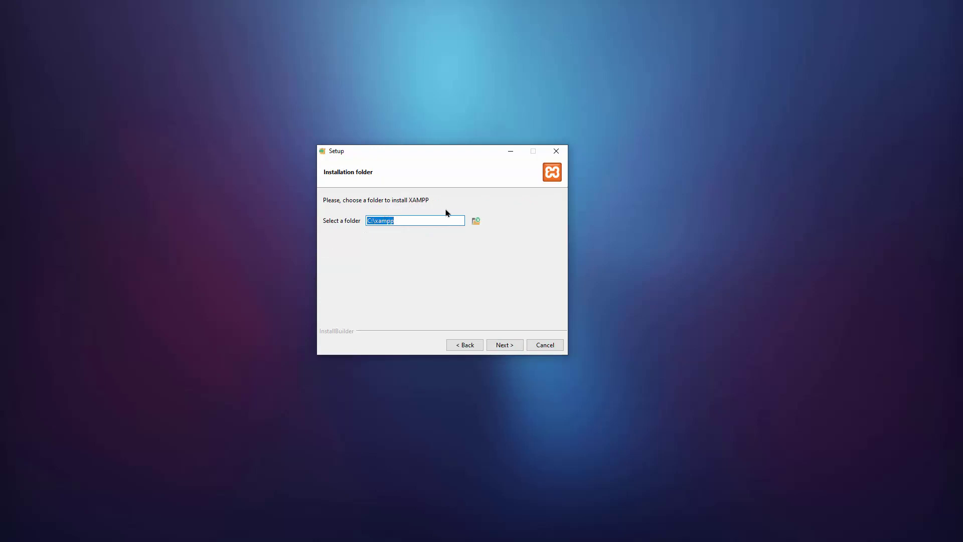
left_click(399, 221)
left_click(511, 349)
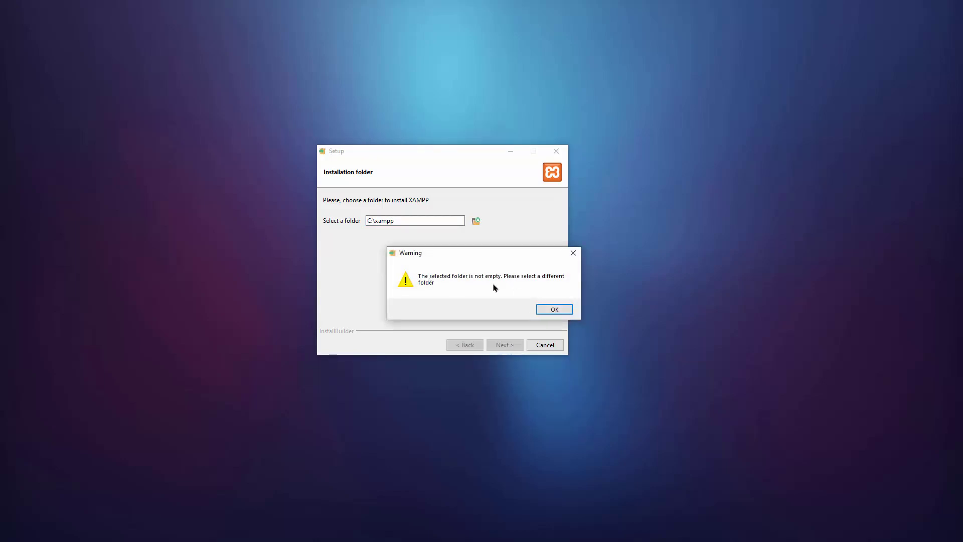
Step: Dismiss the folder warning and delete the leftover C:\xampp folder in File Explorer
left_click(554, 310)
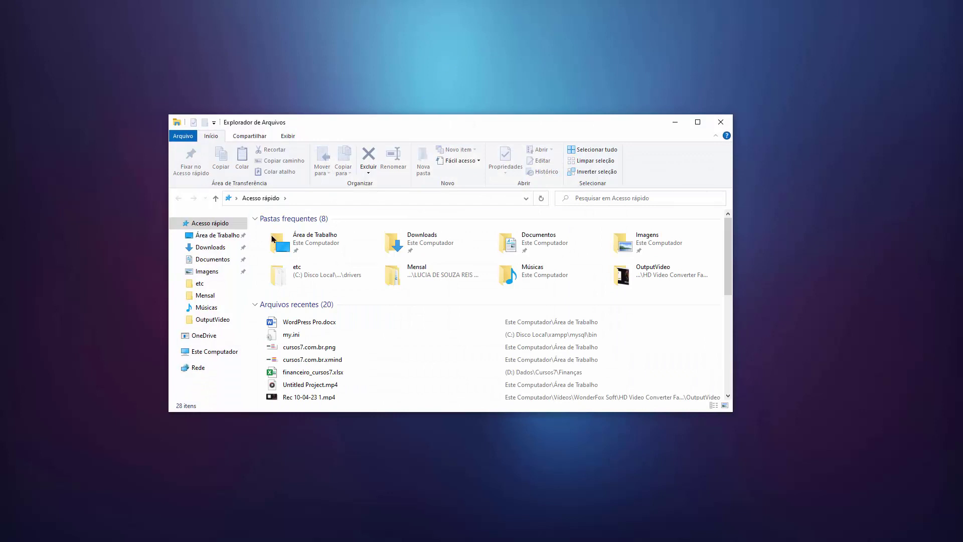
left_click(215, 351)
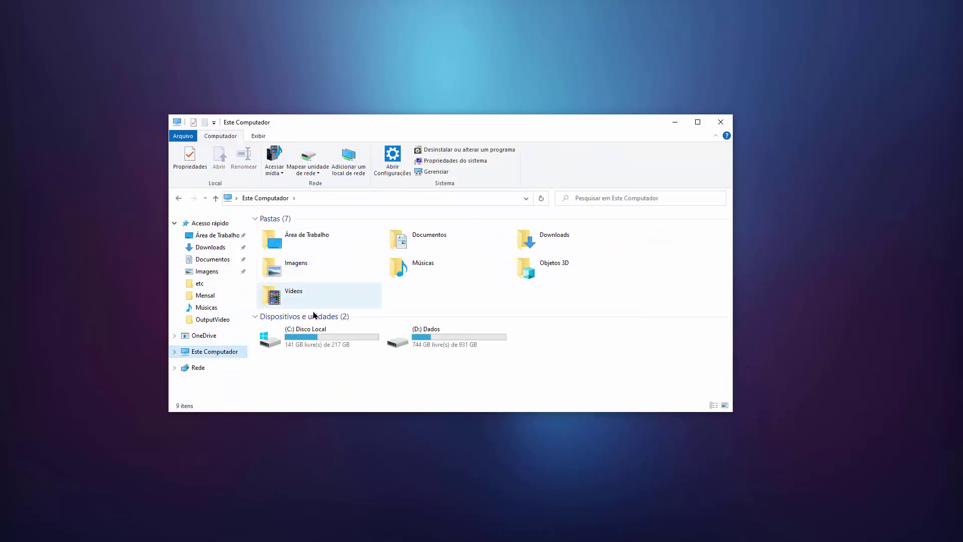
double_click(324, 330)
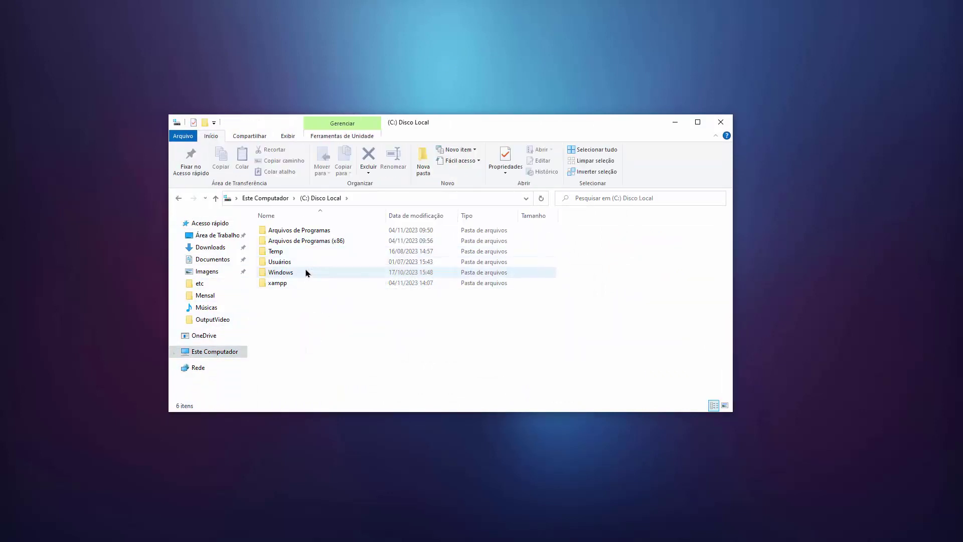
double_click(292, 283)
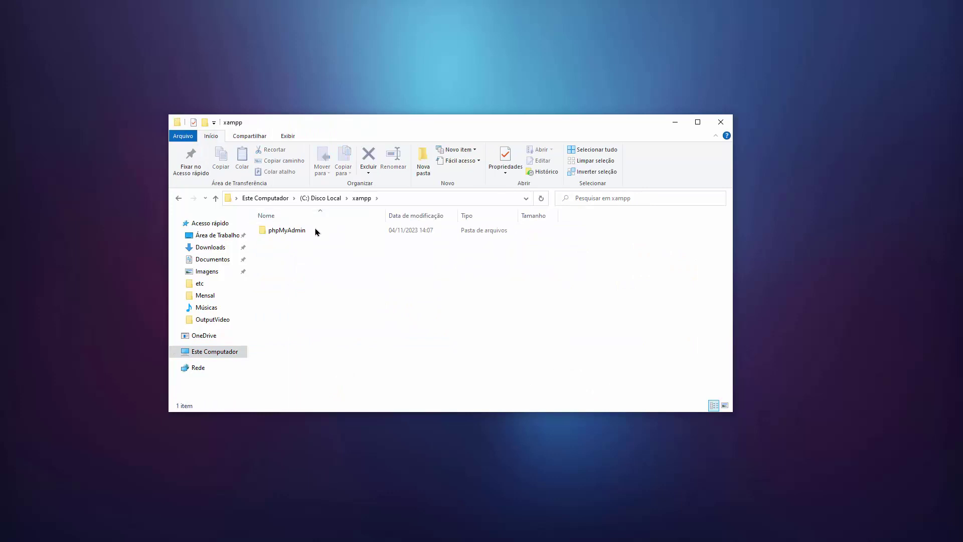
left_click(178, 198)
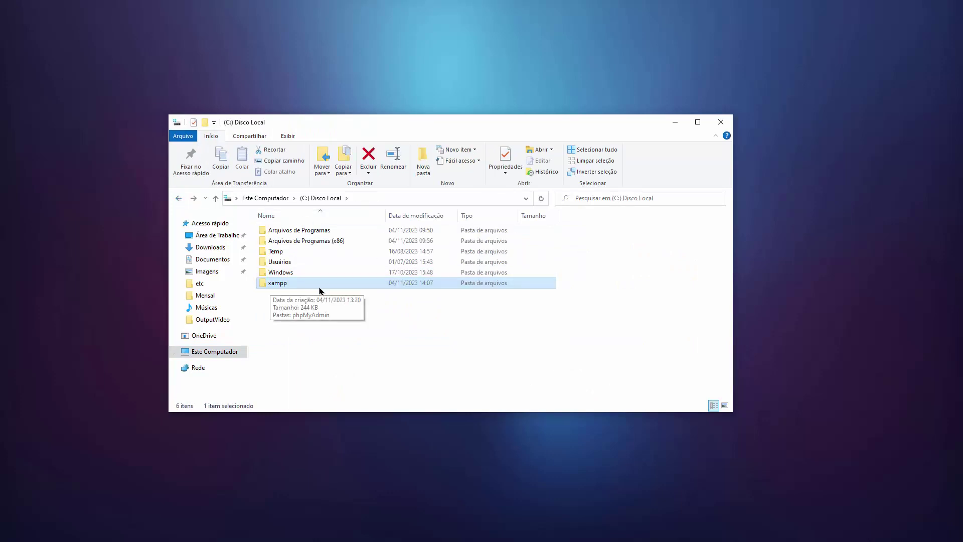
key("Delete")
left_click(721, 122)
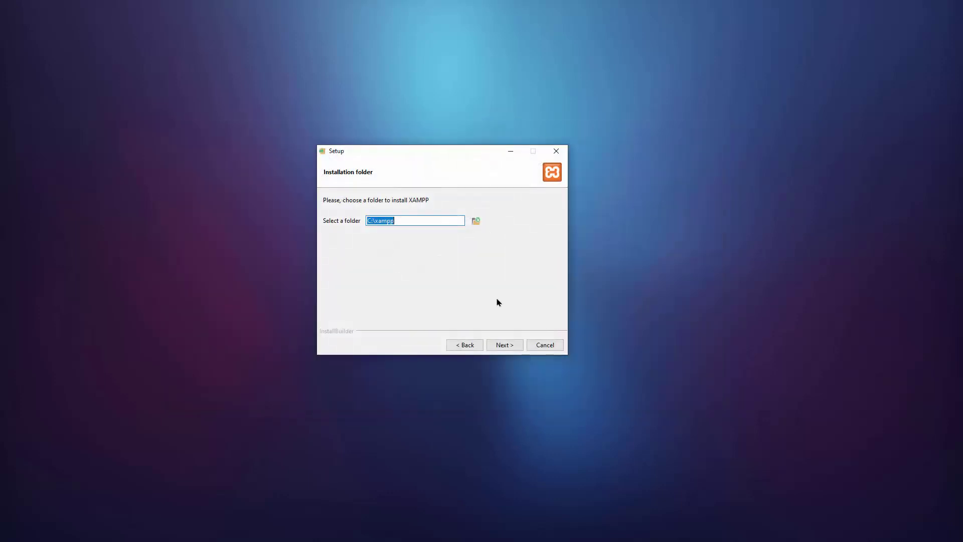
Step: Confirm C:\xampp, keep English as the language, and start the XAMPP installation
left_click(505, 344)
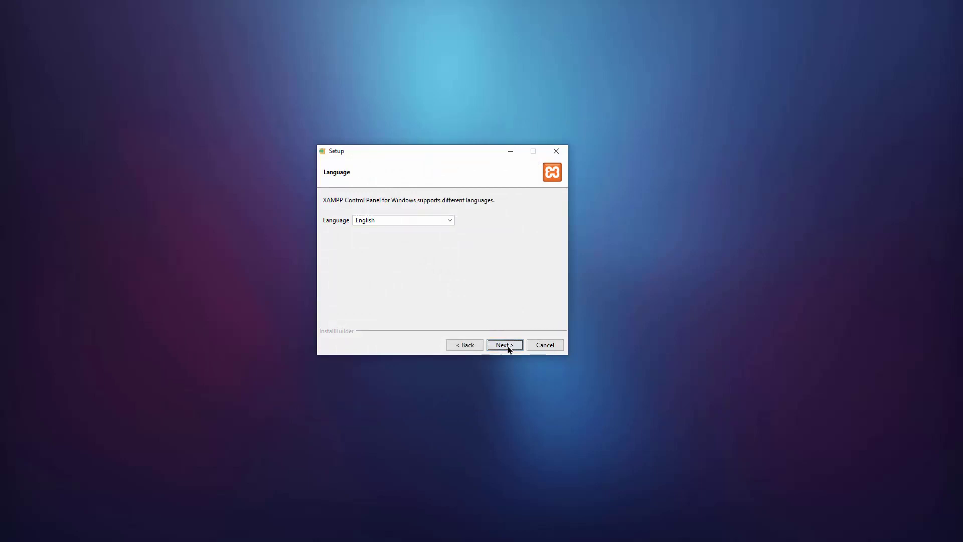
left_click(427, 221)
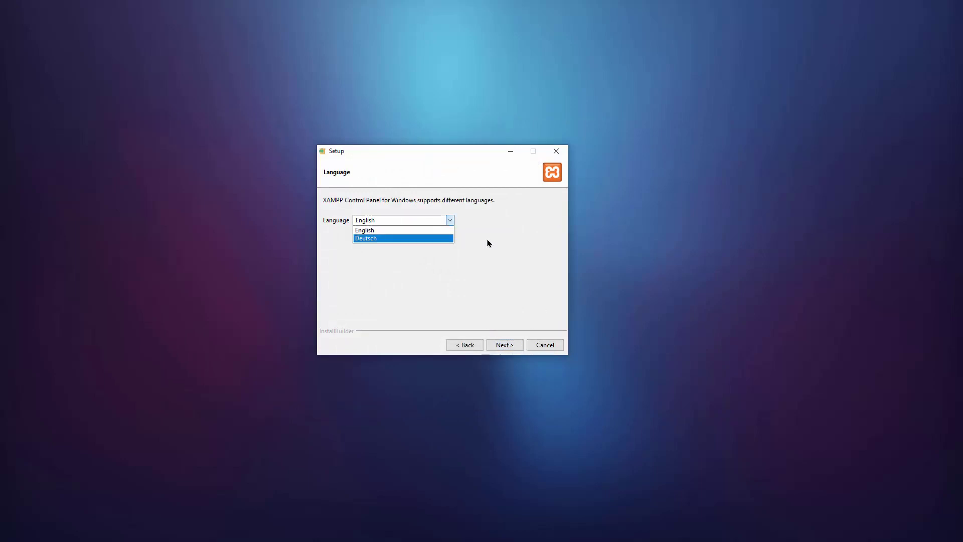
left_click(487, 243)
left_click(502, 345)
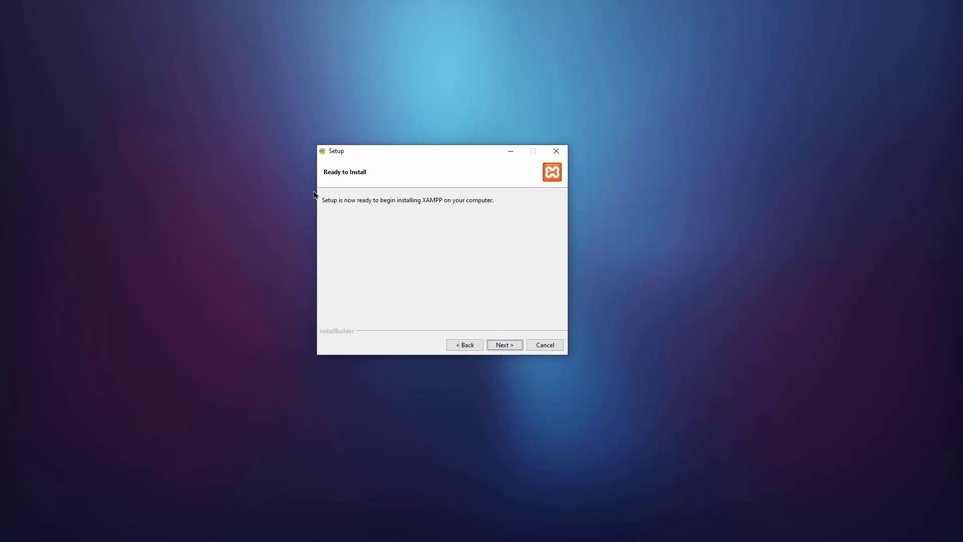
left_click(501, 345)
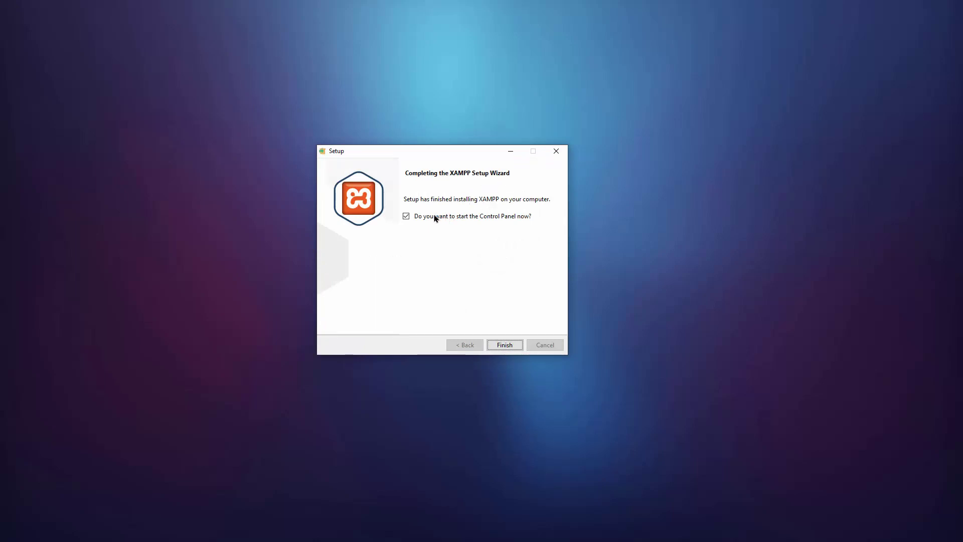
Step: Finish setup with Control Panel launch enabled and centre XAMPP Control Panel v3.3.0
double_click(405, 218)
left_click(503, 344)
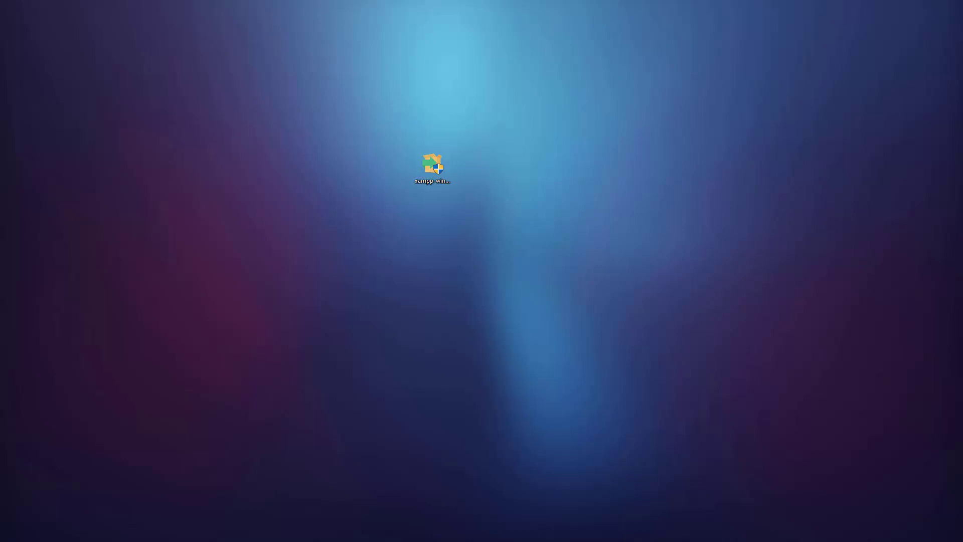
left_click_drag(810, 80, 440, 148)
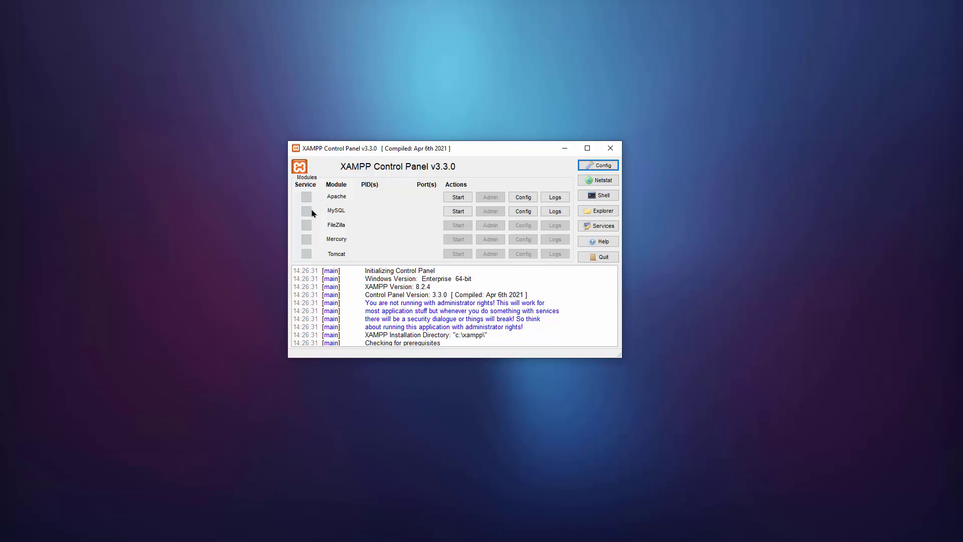
Step: Start the Apache and MySQL modules in XAMPP Control Panel
left_click(447, 198)
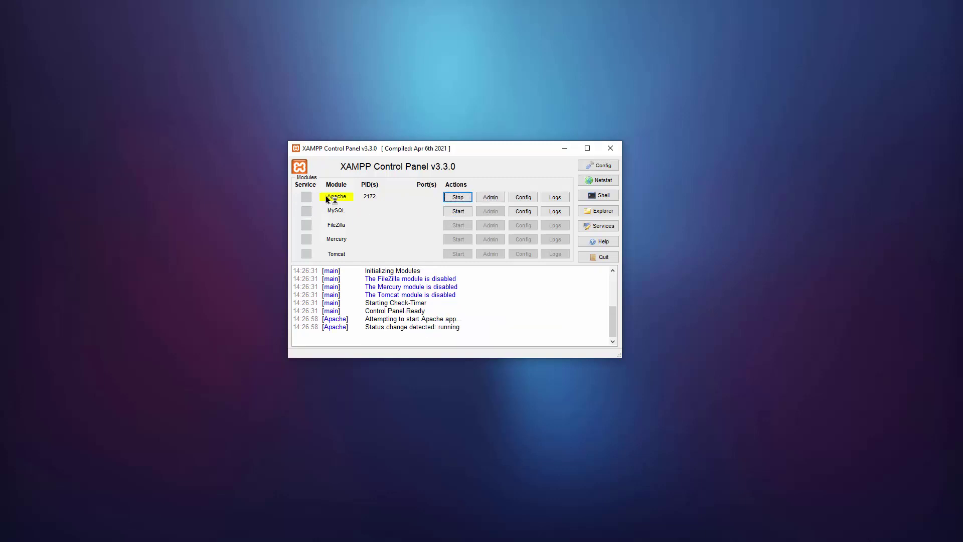
left_click(457, 211)
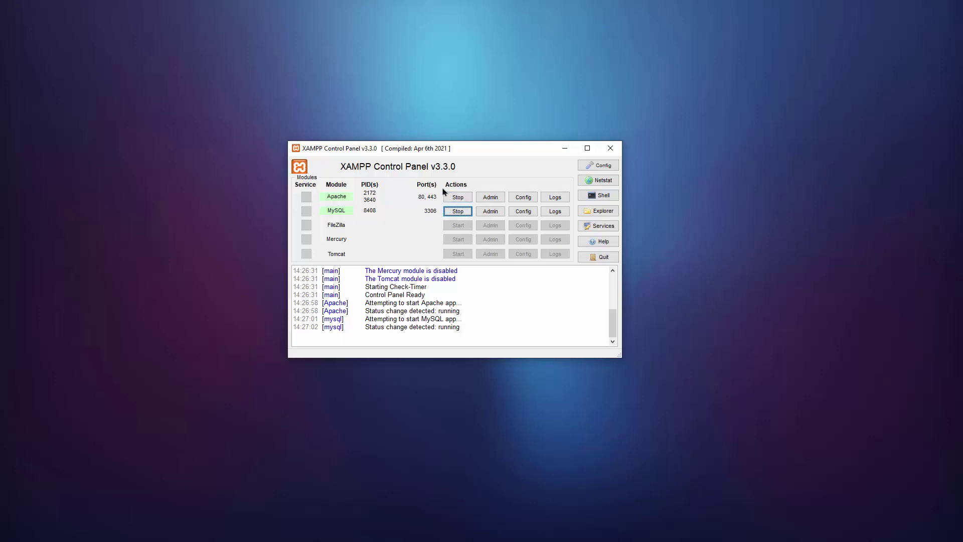
left_click(457, 212)
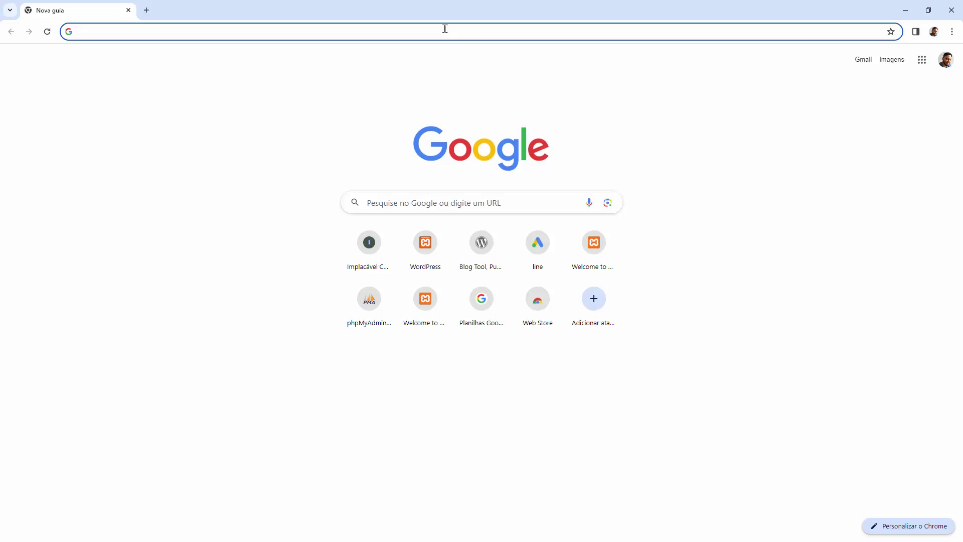
Step: Load the localhost site in Chrome's address bar
type("loca")
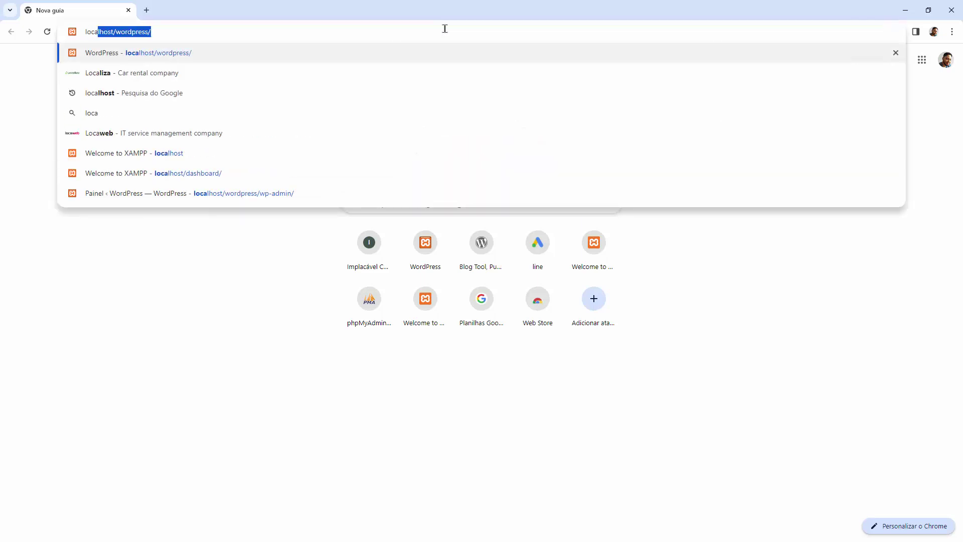
key("Right")
key("BackSpace")
key("BackSpace")
key("BackSpace")
key("BackSpace")
key("BackSpace")
key("BackSpace")
key("BackSpace")
key("BackSpace")
key("BackSpace")
key("BackSpace")
key("BackSpace")
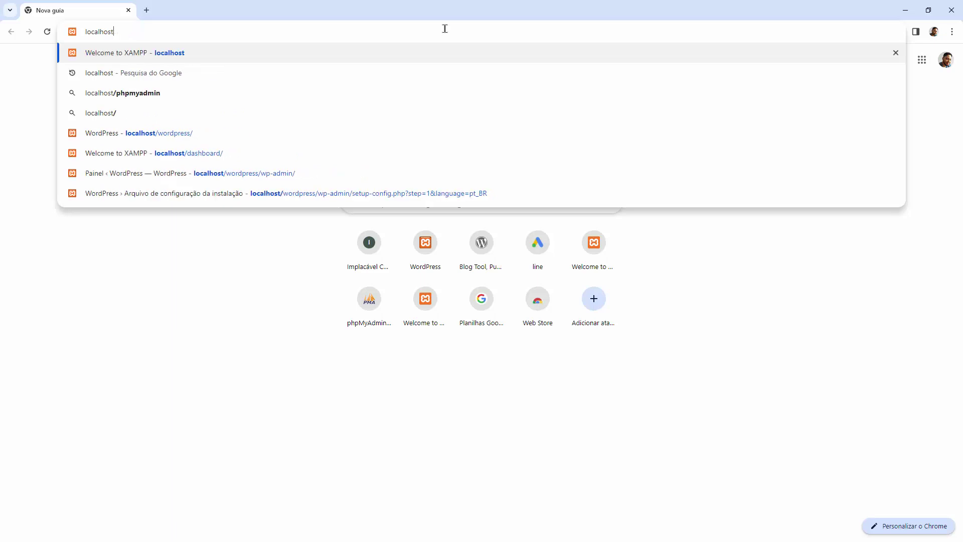
double_click(98, 30)
key("Return")
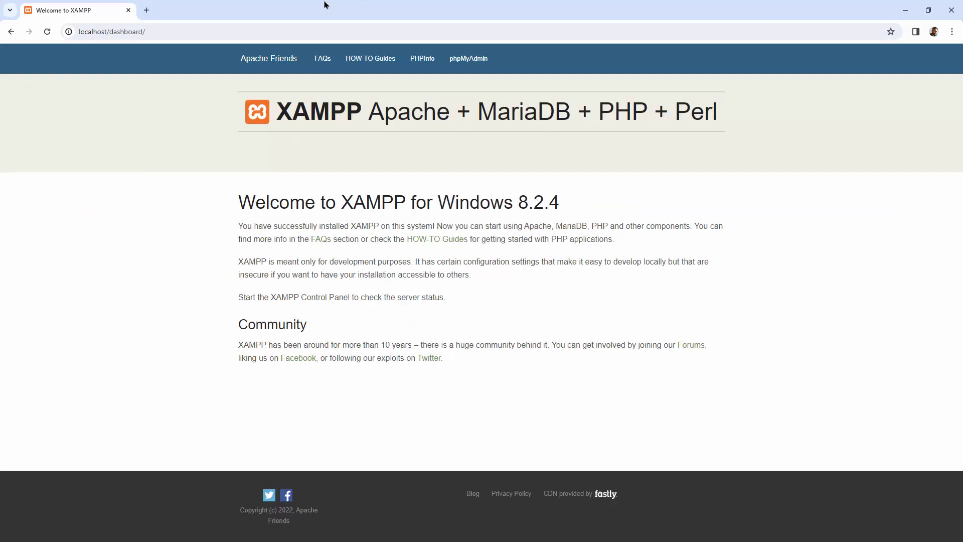
double_click(90, 33)
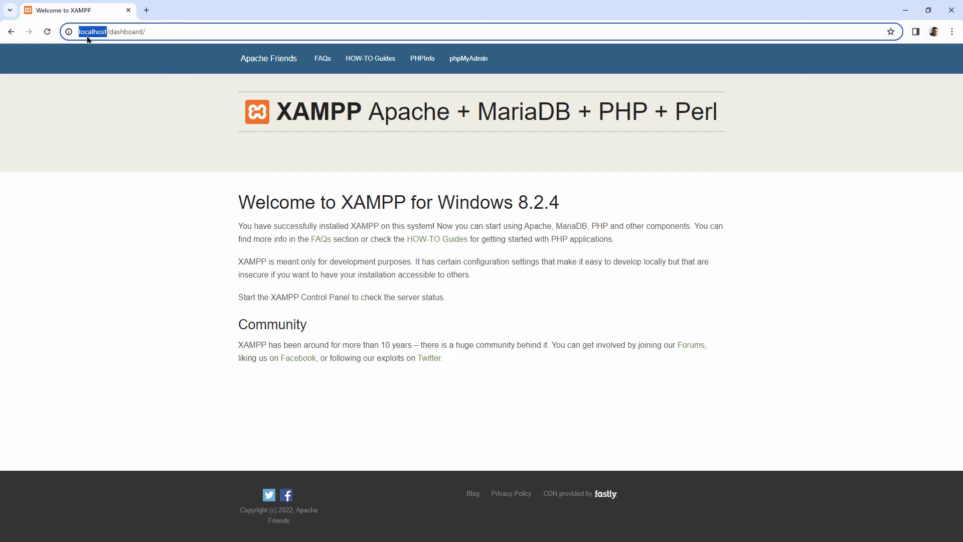
left_click(203, 37)
double_click(317, 111)
left_click(537, 156)
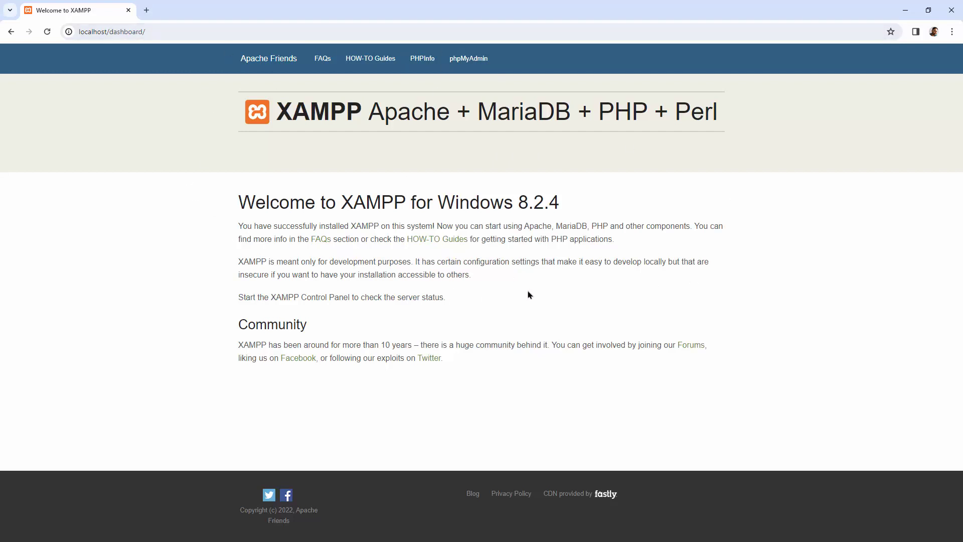
left_click(273, 30)
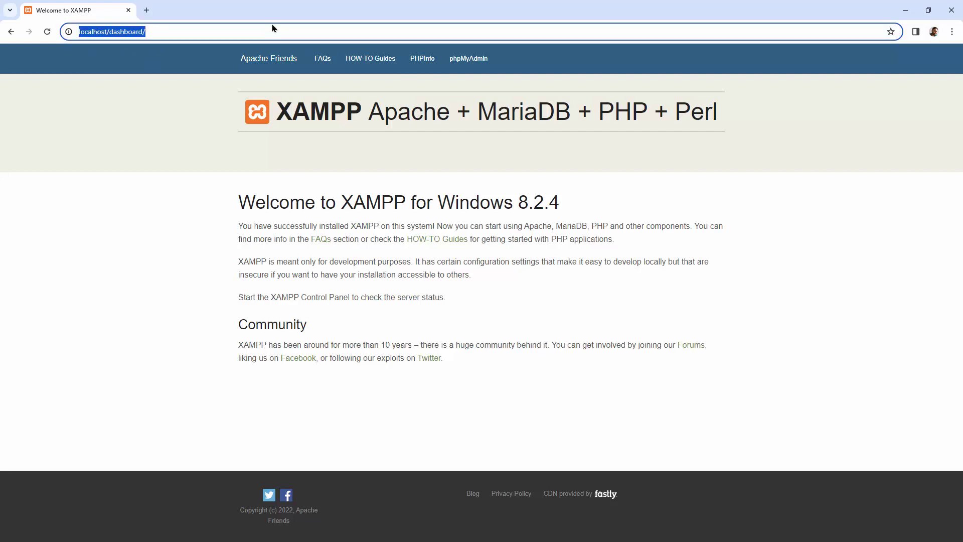
type("http")
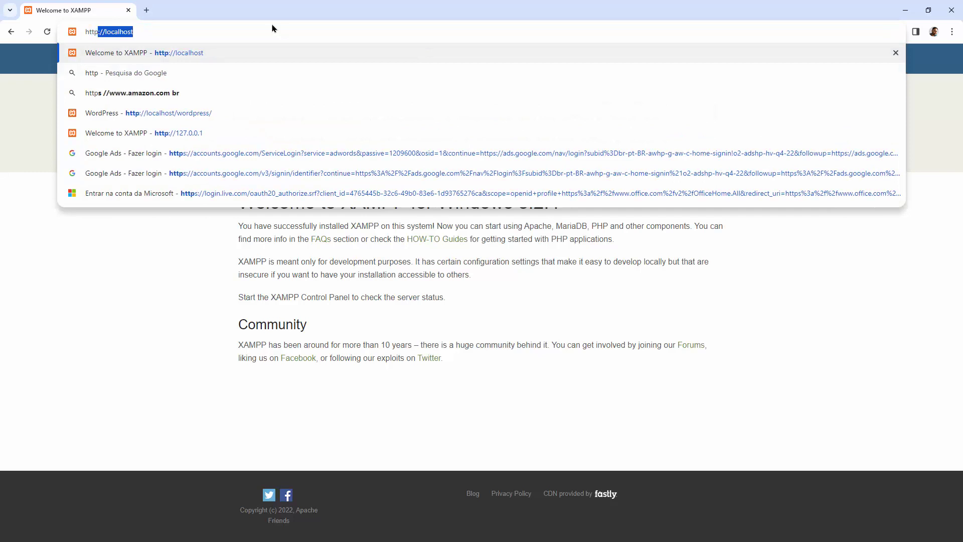
type("://localhost")
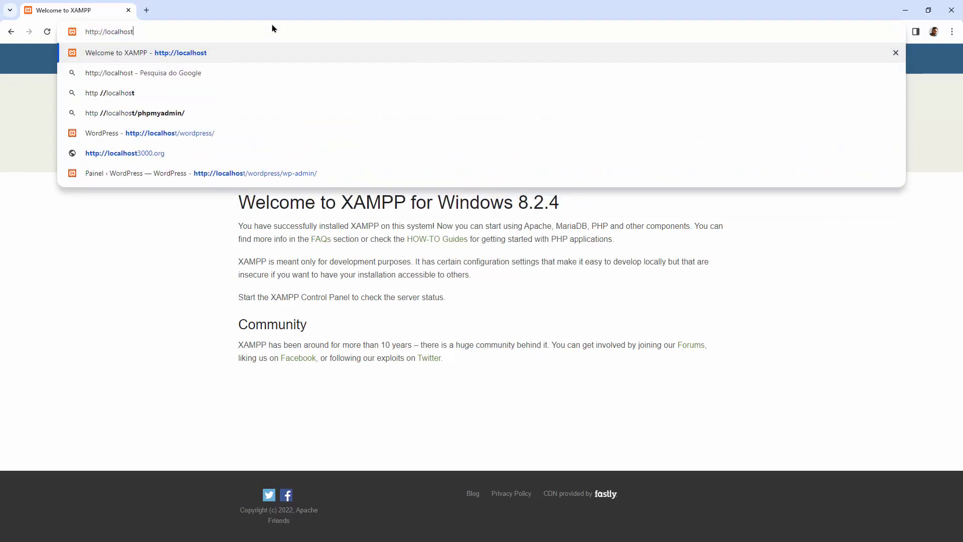
key("Return")
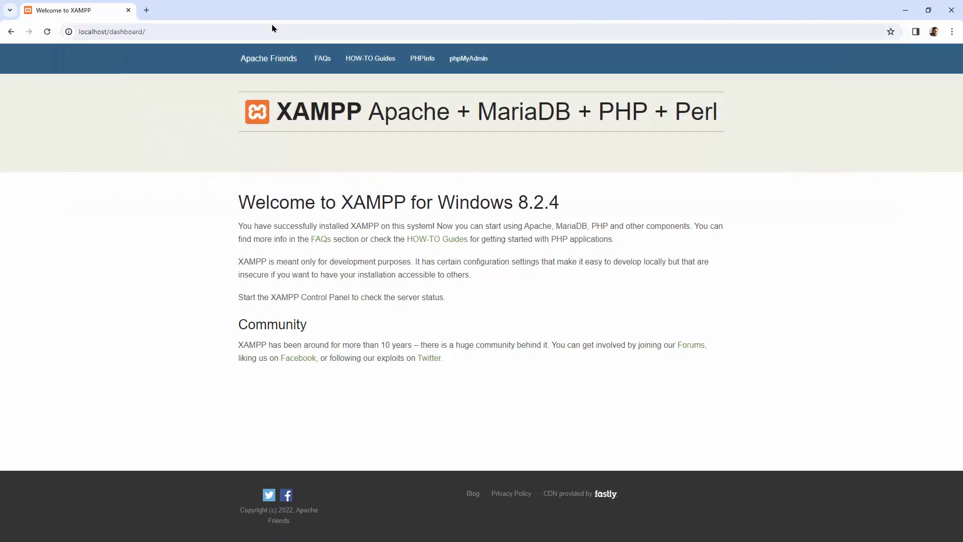
left_click(370, 58)
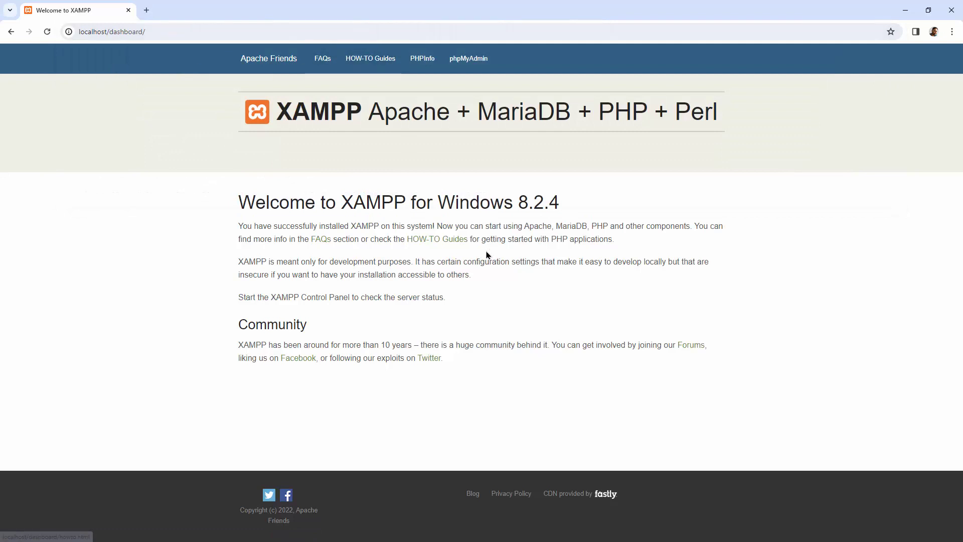
Step: Load the XAMPP dashboard at 127.0.0.1 and open phpMyAdmin from it
left_click(197, 31)
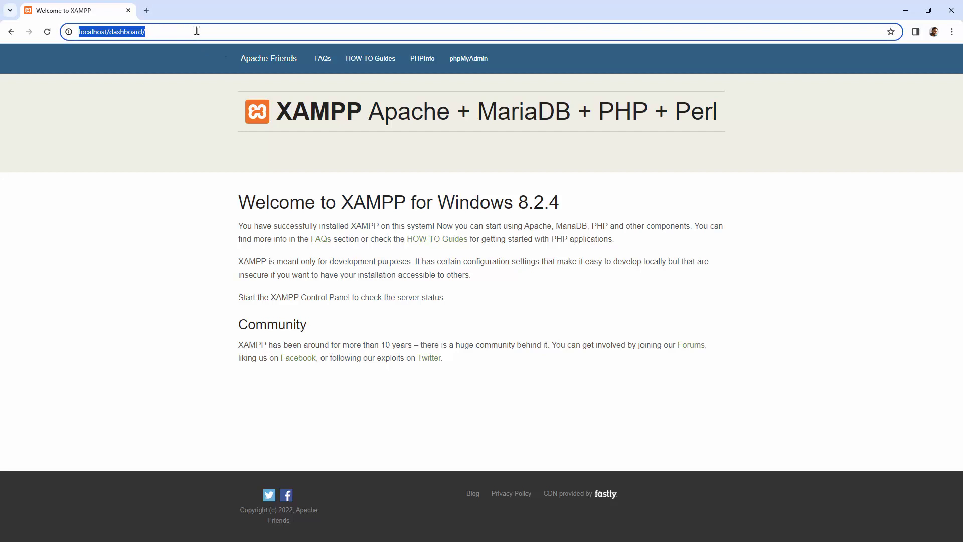
type("127")
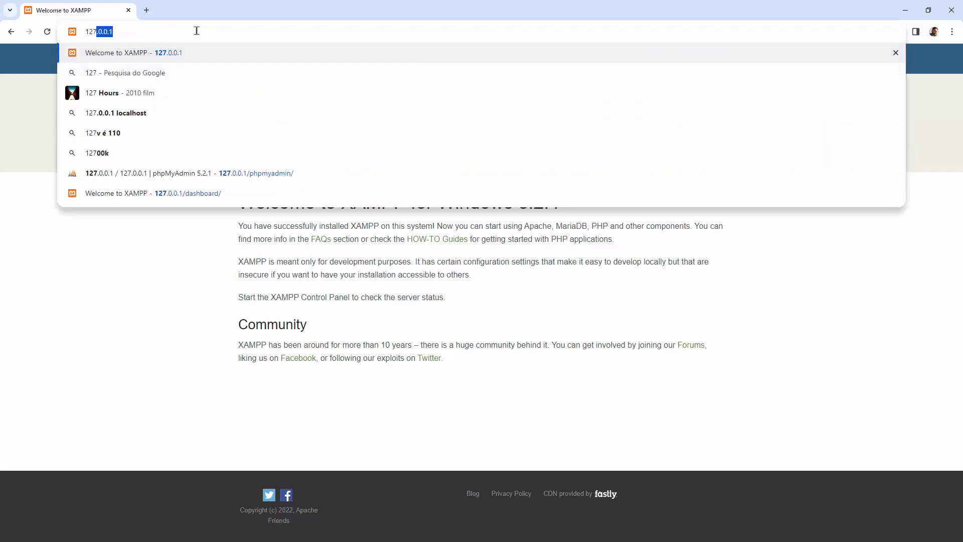
key("Return")
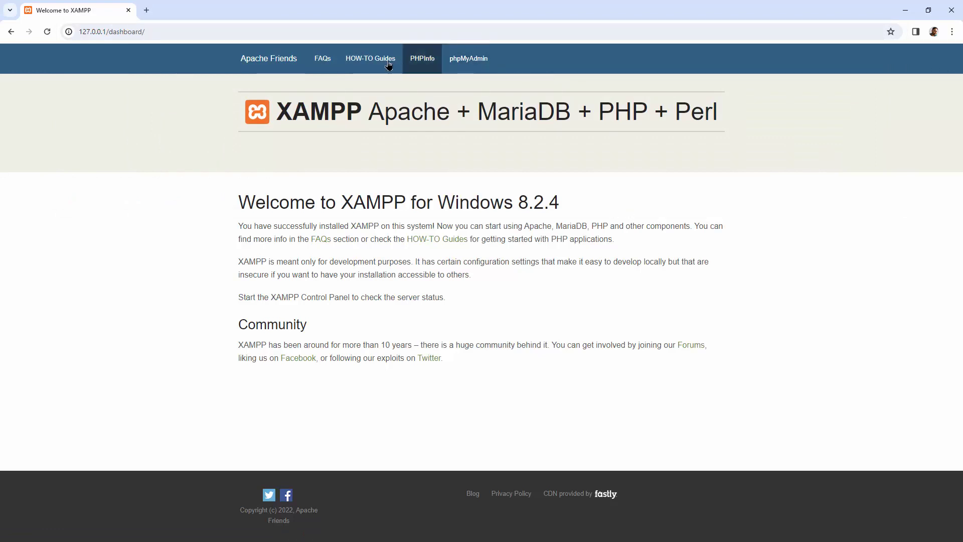
left_click(468, 59)
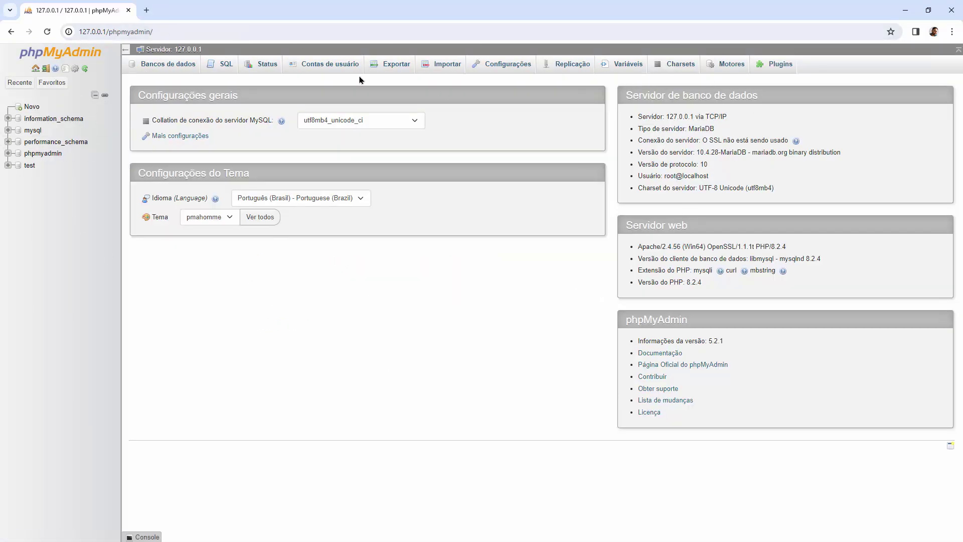
left_click(10, 32)
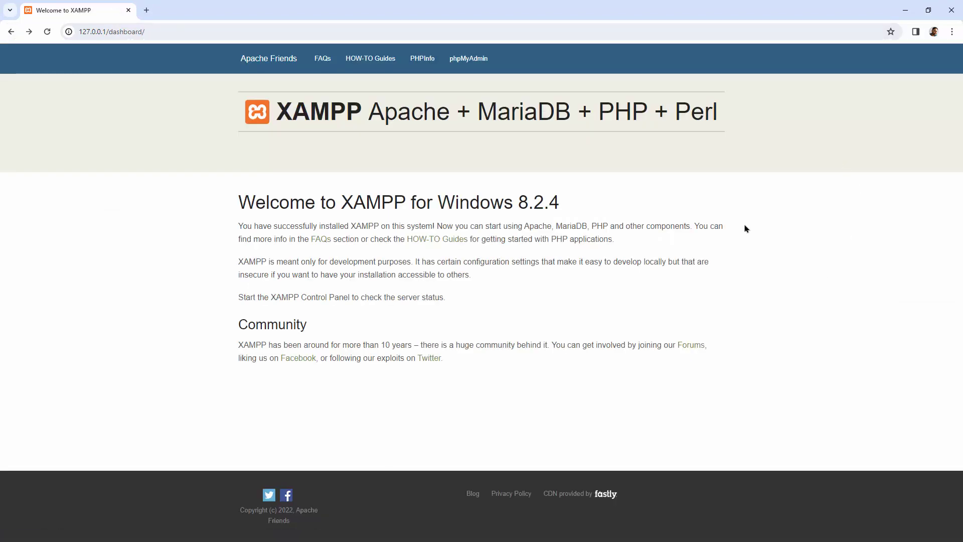
Step: Close the XAMPP dashboard tab and load wordpress.org in a new tab
left_click(146, 10)
left_click(128, 10)
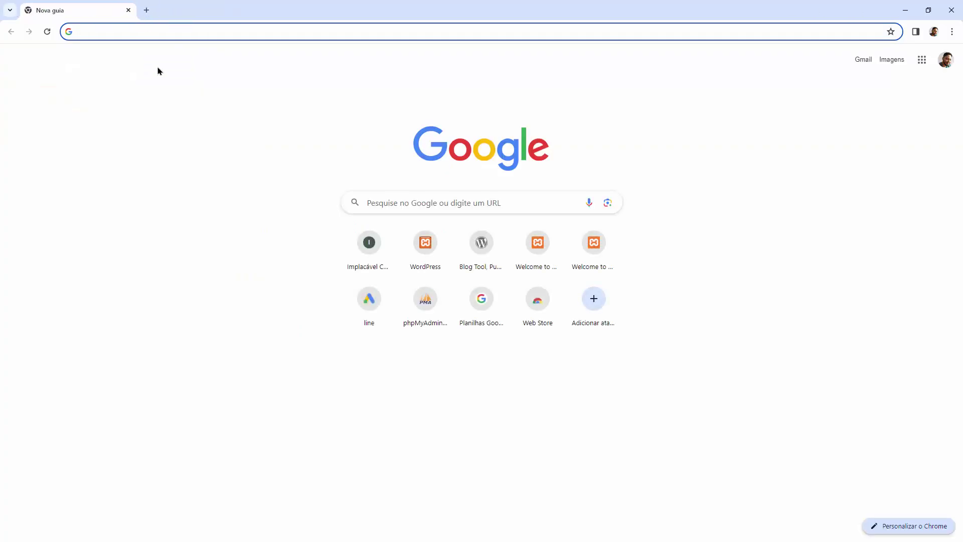
type("wordpre")
key("Return")
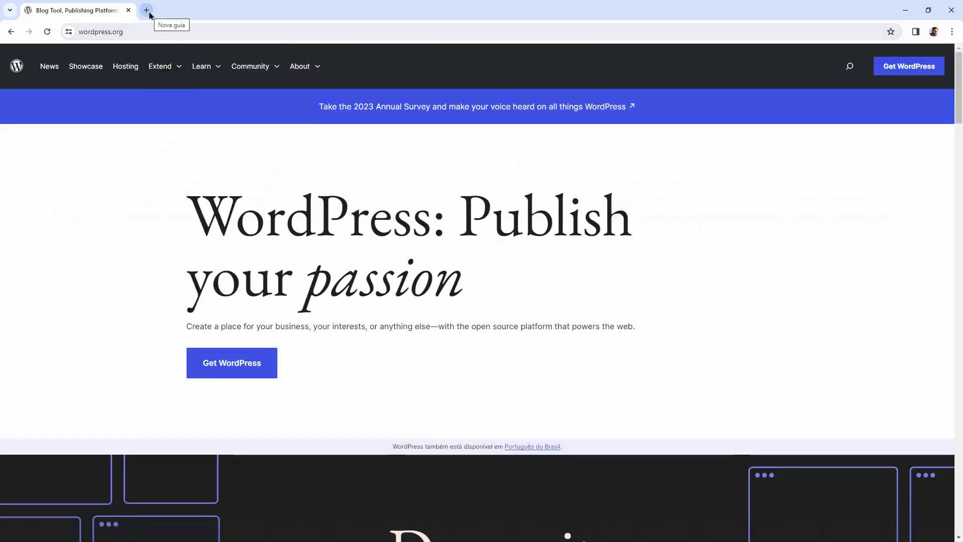
Step: Open br.wordpress.org in another tab and close the English wordpress.org tab
left_click(147, 11)
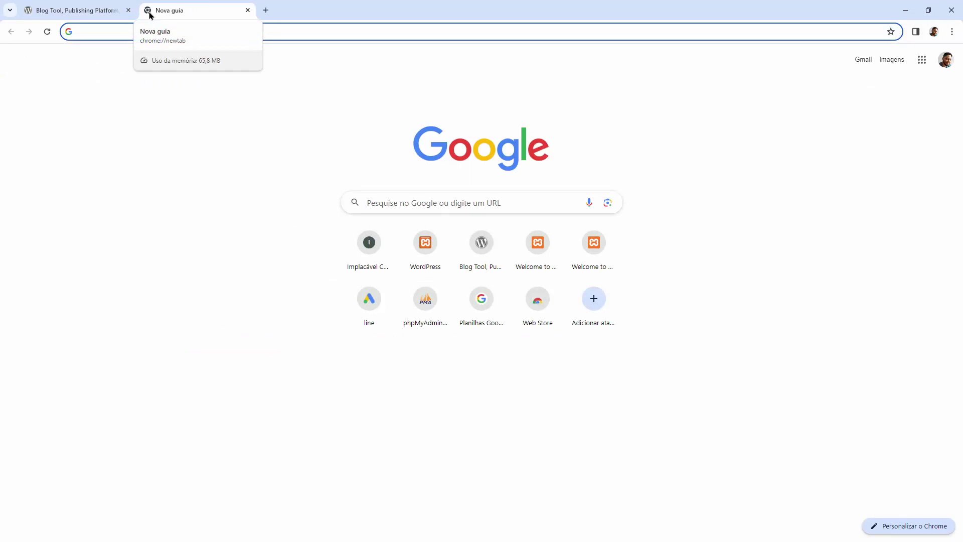
type("br.wordpress.org")
key("Return")
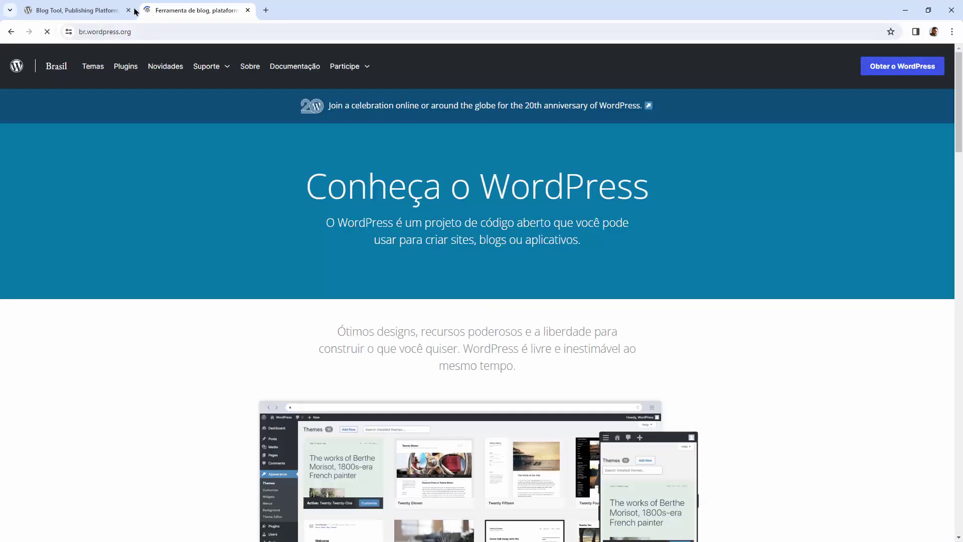
left_click(128, 10)
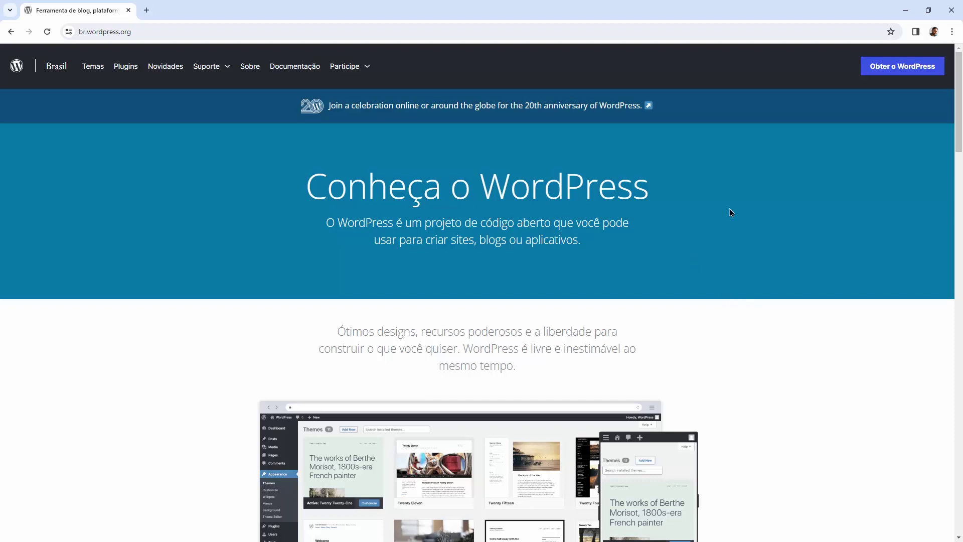
Step: Go to the 'Obter o WordPress' page and scroll to the WordPress 6.3.2 download button
left_click(905, 65)
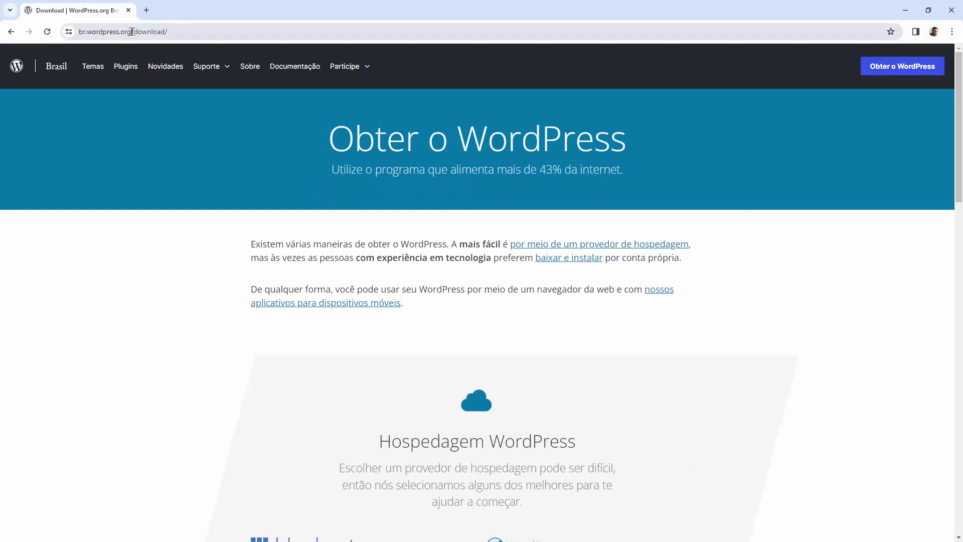
left_click_drag(130, 32, 88, 35)
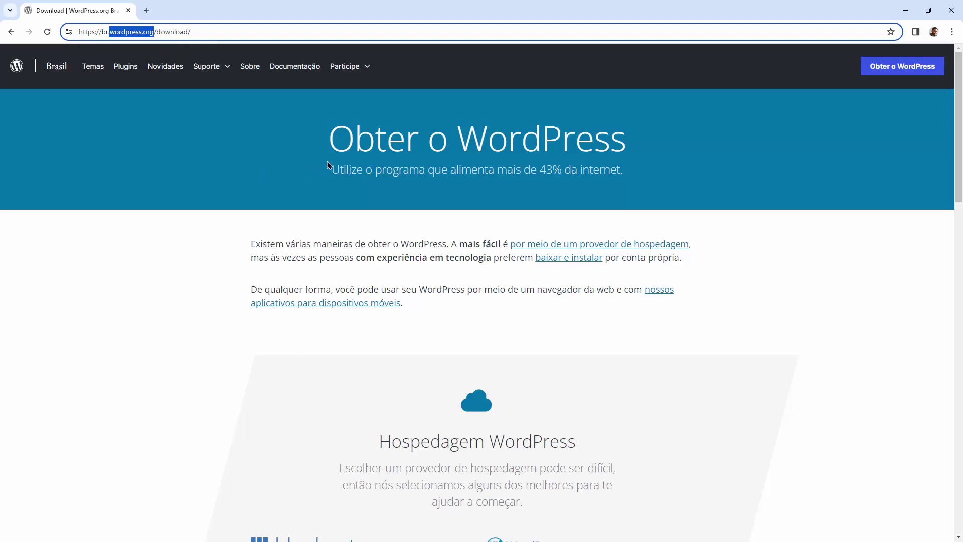
left_click(821, 232)
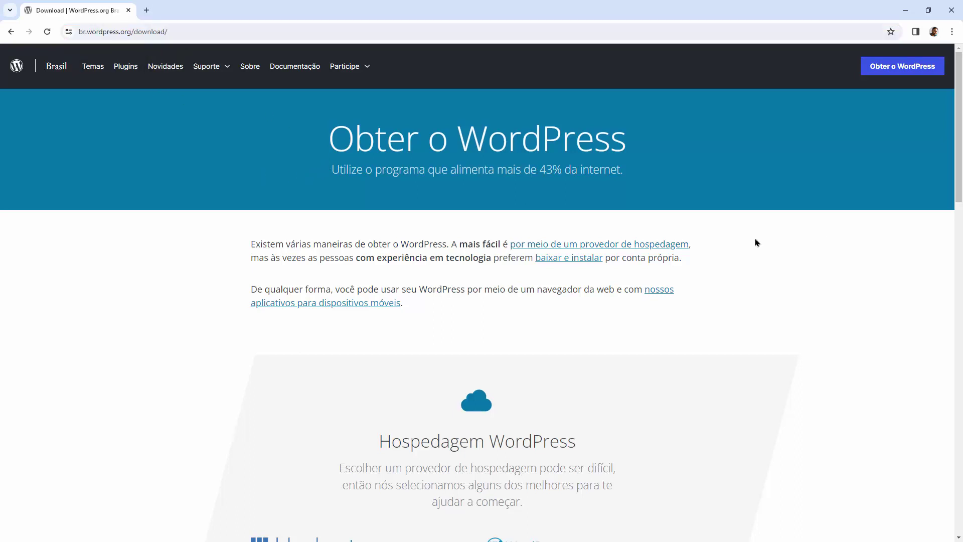
scroll(648, 173, "down", 6)
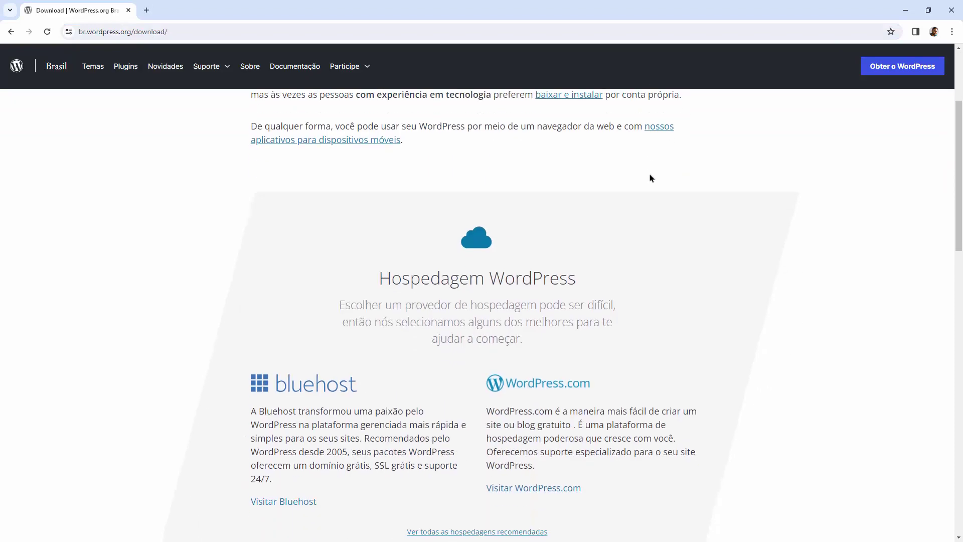
scroll(648, 180, "up", 3)
scroll(648, 180, "up", 3)
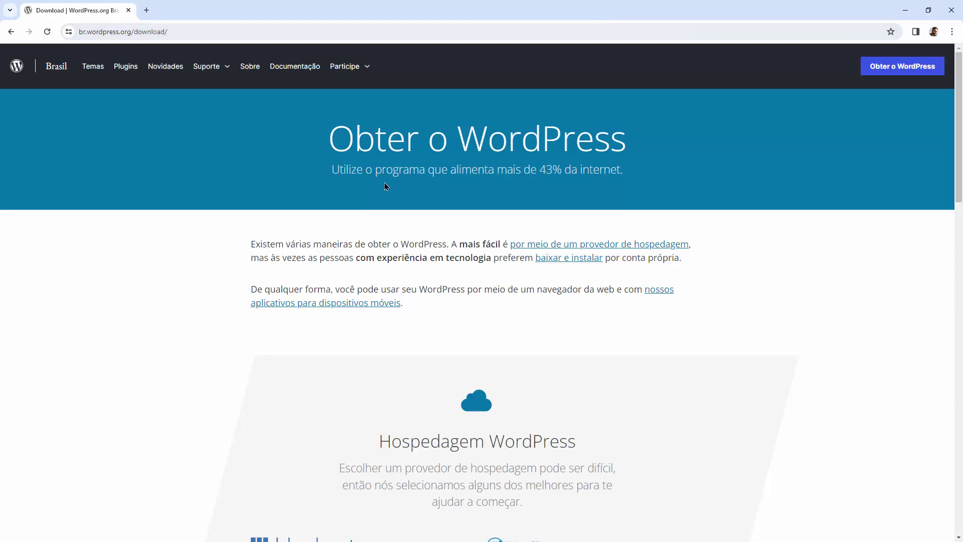
scroll(531, 194, "down", 3)
scroll(554, 209, "up", 3)
scroll(525, 337, "down", 12)
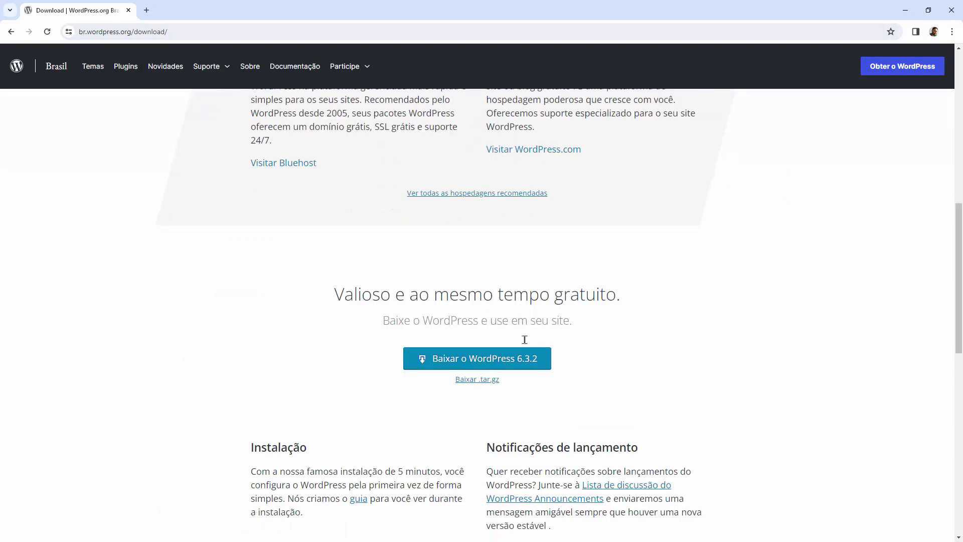
scroll(528, 333, "up", 2)
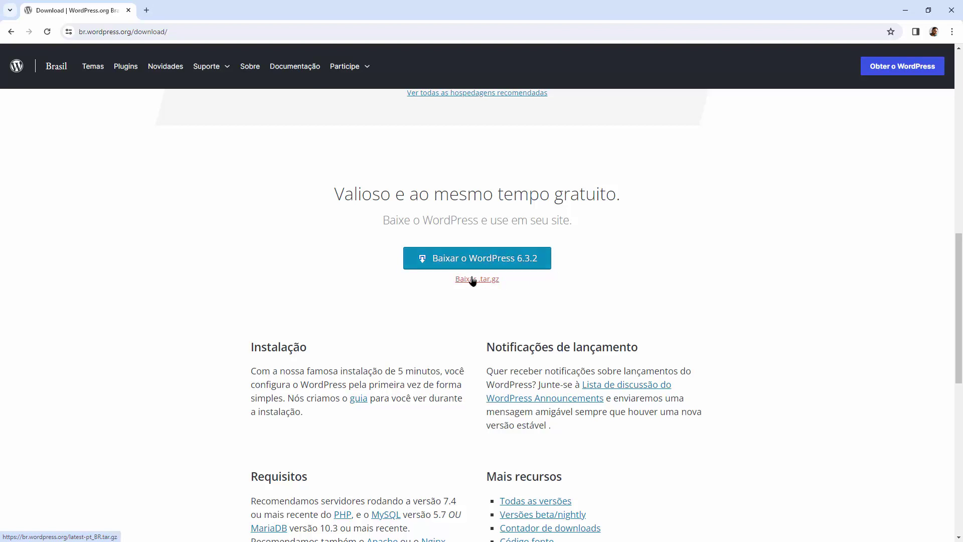
Step: Download WordPress 6.3.2 and check its progress, then briefly browse wordpress.com and close that tab
left_click(496, 265)
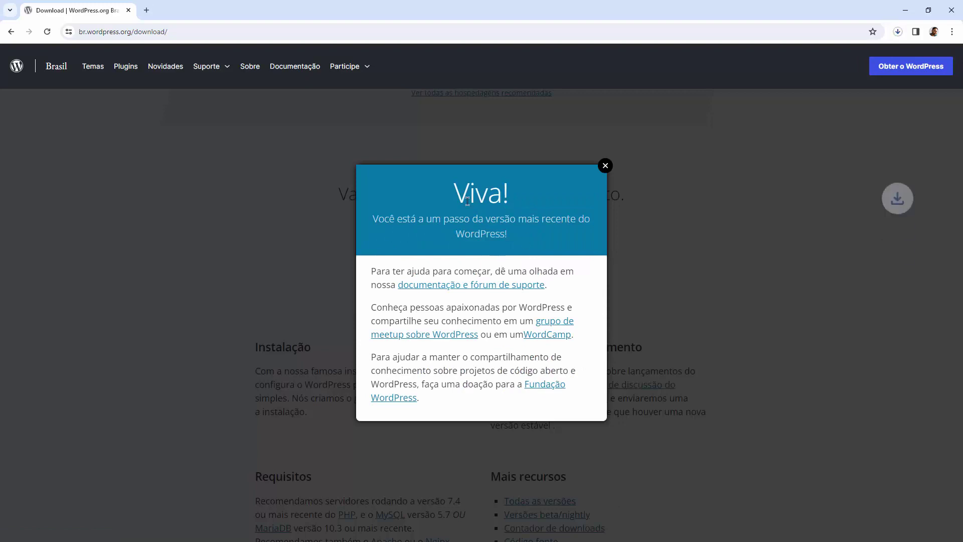
left_click(897, 33)
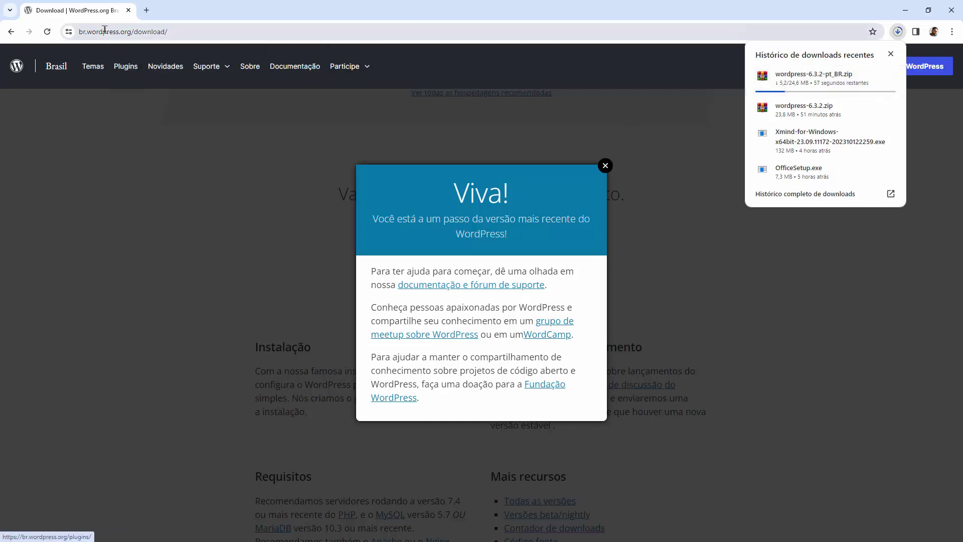
left_click(147, 10)
type("wordpress")
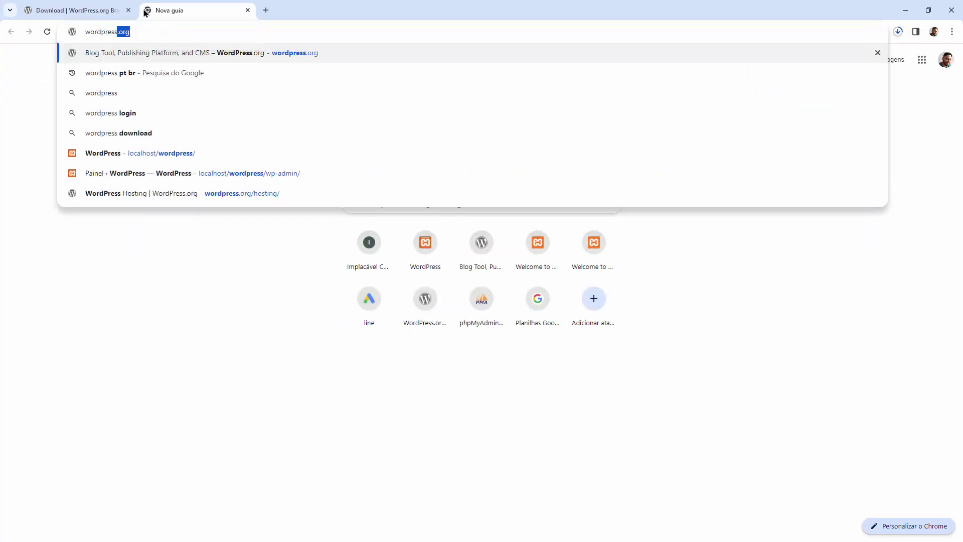
type(".com")
key("Return")
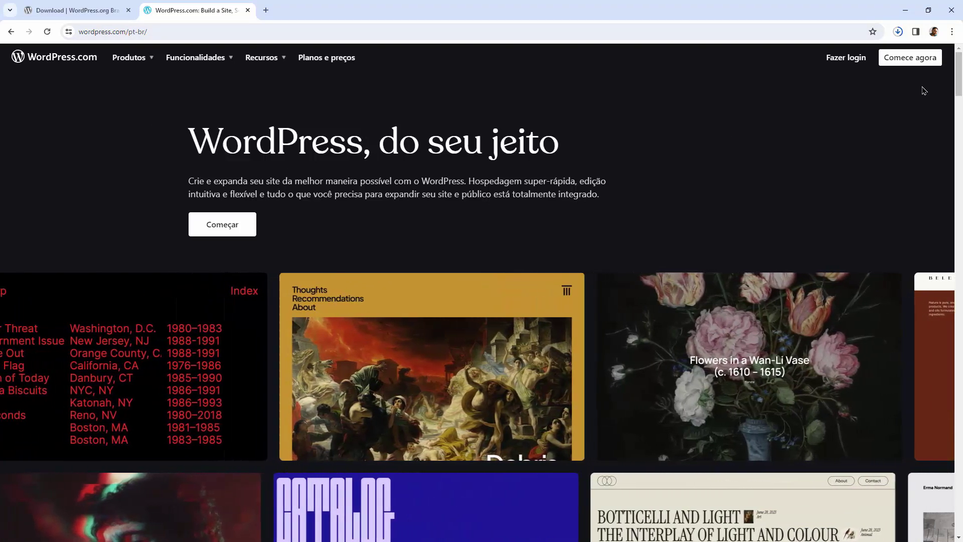
left_click_drag(953, 79, 950, 220)
left_click_drag(943, 263, 948, 55)
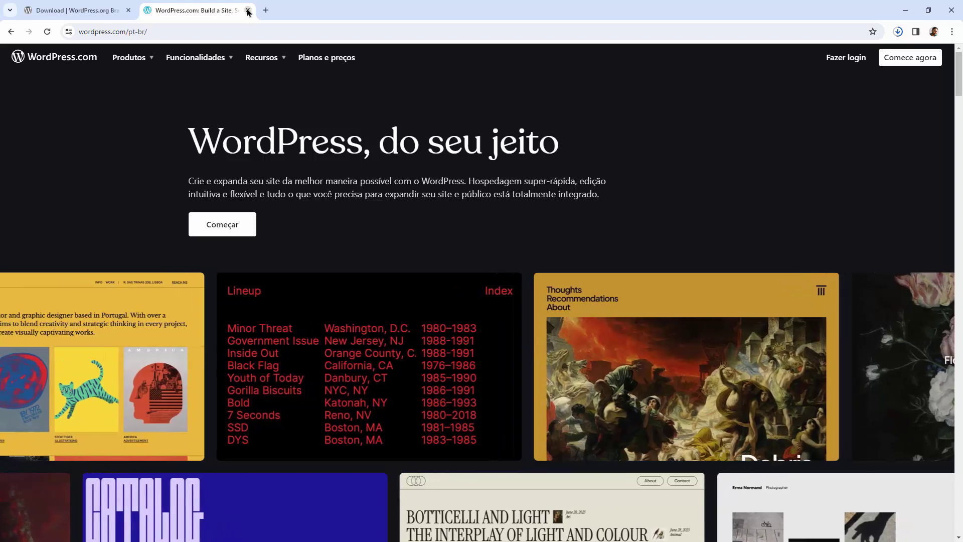
left_click(247, 11)
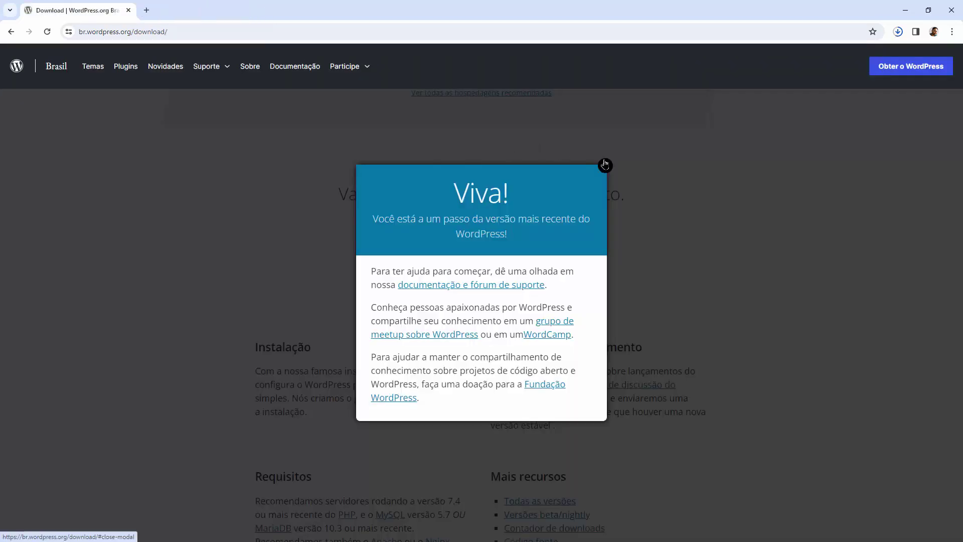
Step: Dismiss 'Viva!', browse the themes, plugins and documentation pages, then quit Chrome despite the running download
left_click(605, 165)
left_click(132, 33)
left_click_drag(132, 33, 86, 33)
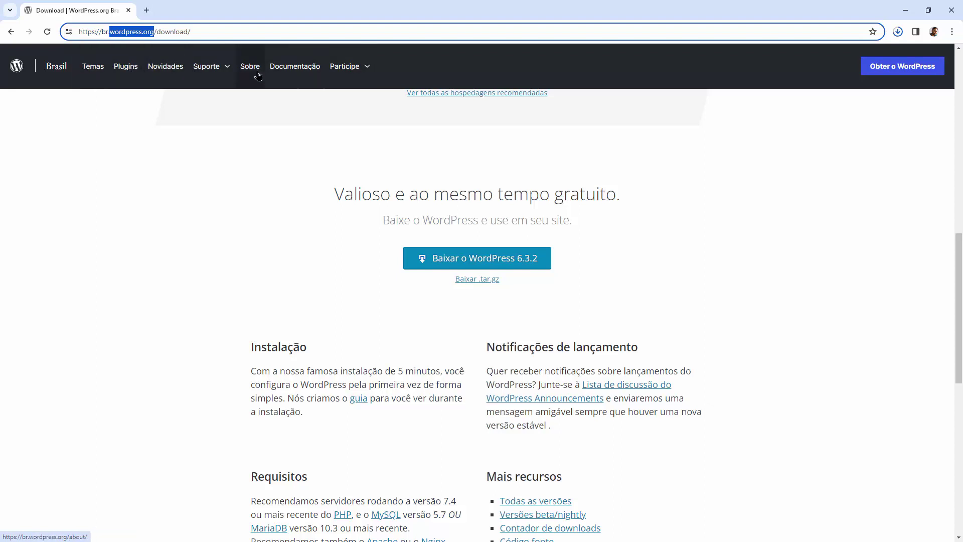
left_click(95, 74)
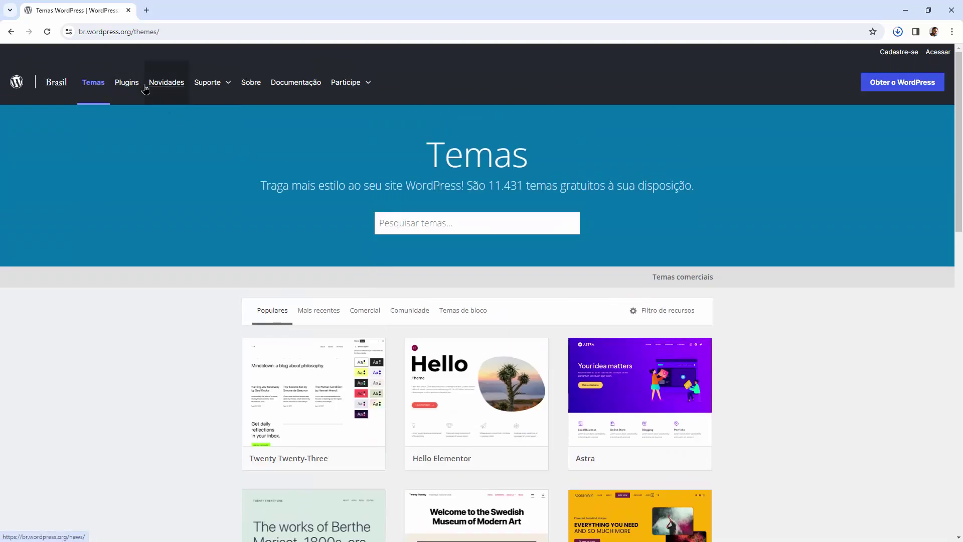
left_click(127, 87)
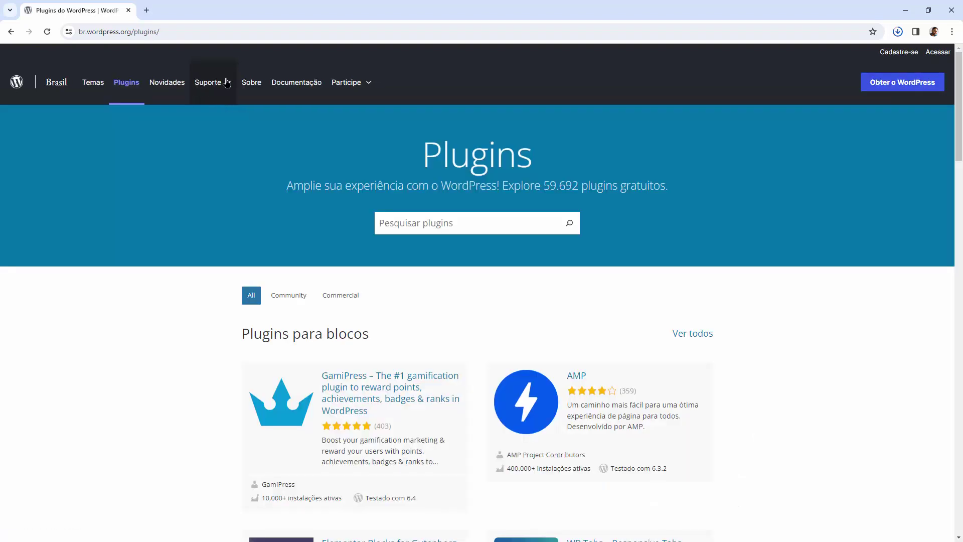
left_click(289, 90)
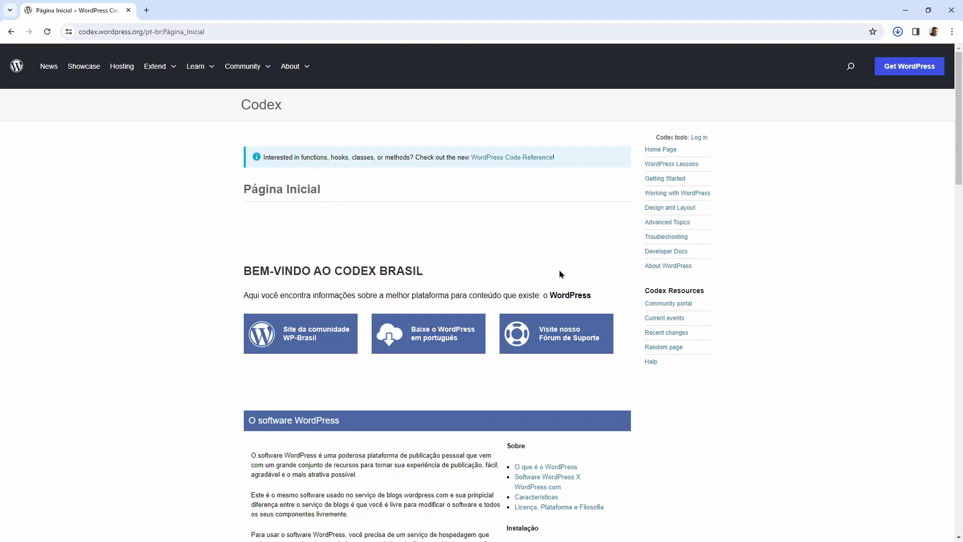
left_click(952, 10)
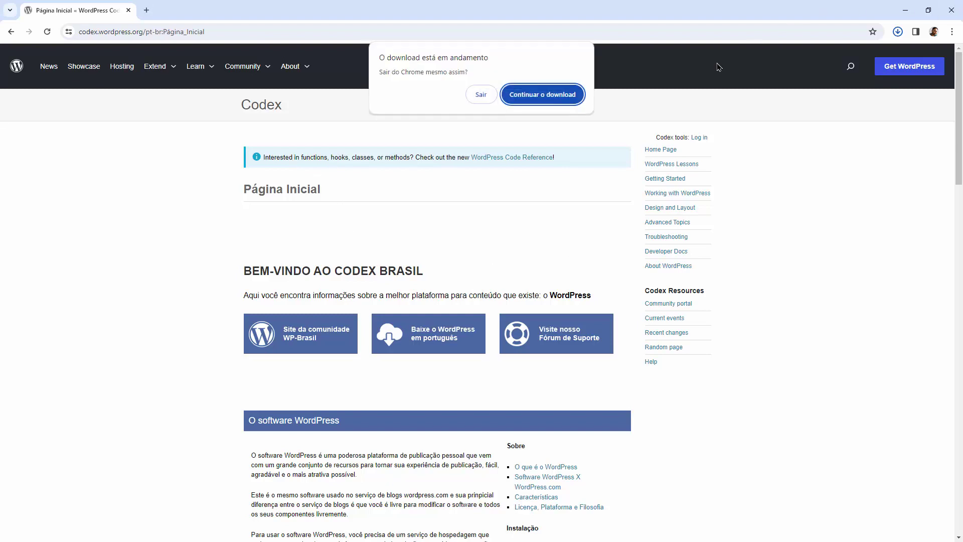
left_click(482, 95)
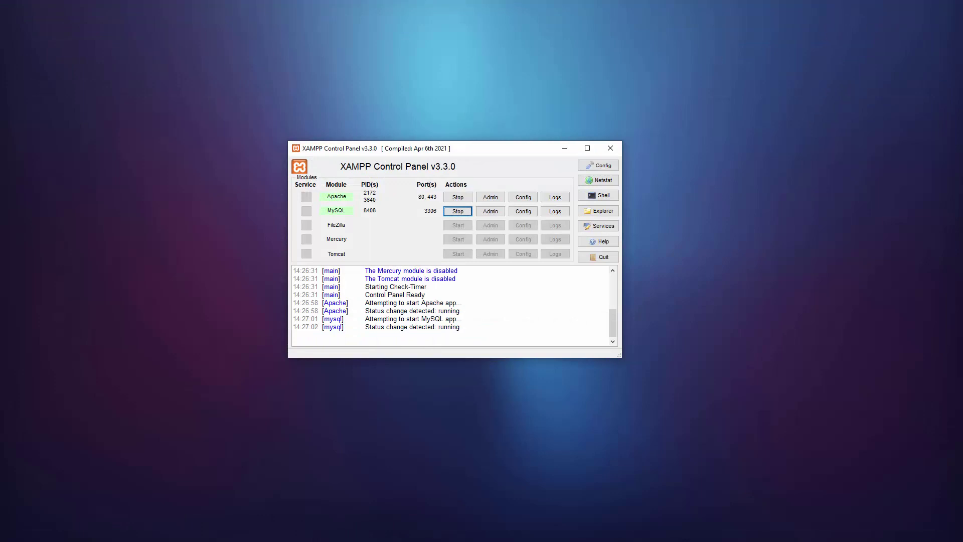
Step: Place the downloaded WordPress zip on the desktop beside the XAMPP installer and close XAMPP Control Panel
left_click_drag(962, 74, 432, 63)
left_click(610, 148)
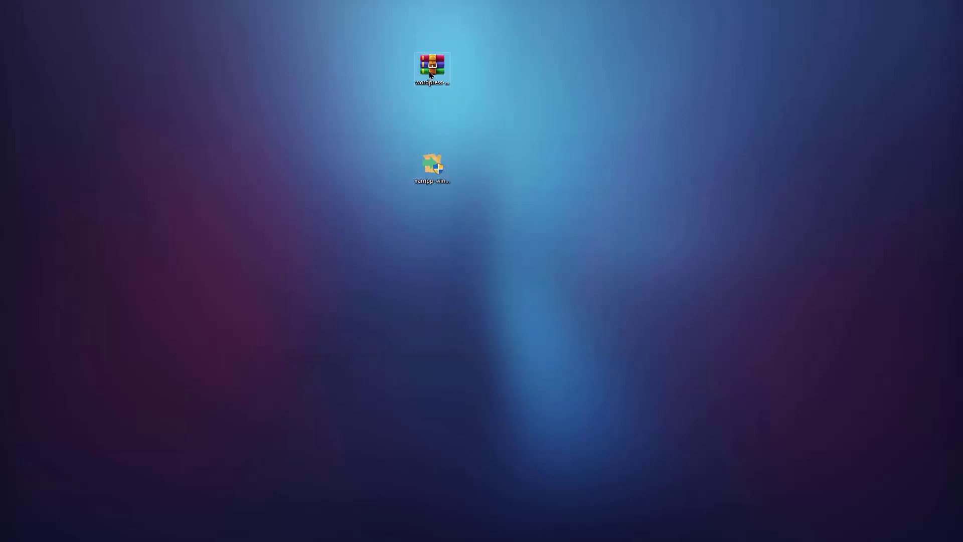
left_click_drag(432, 165, 357, 68)
left_click(424, 72)
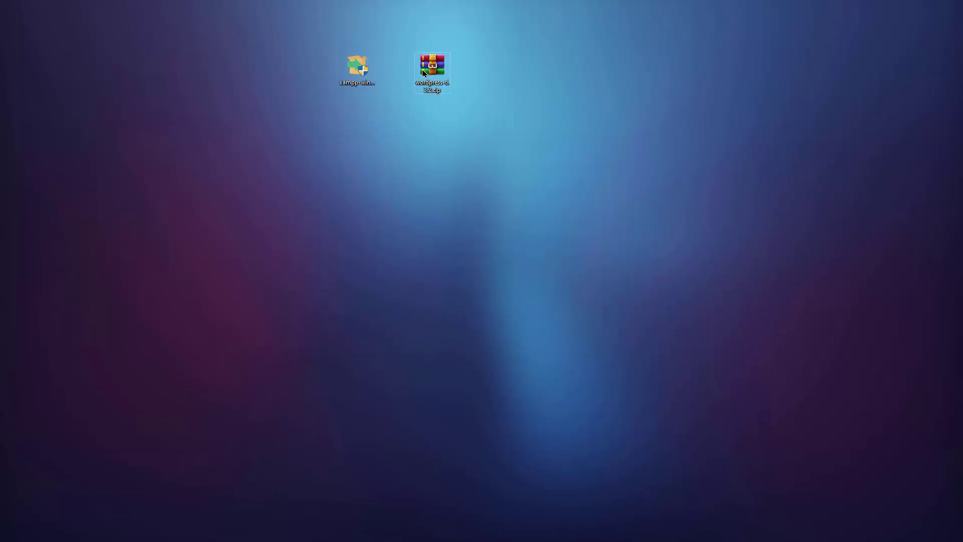
left_click_drag(424, 72, 386, 73)
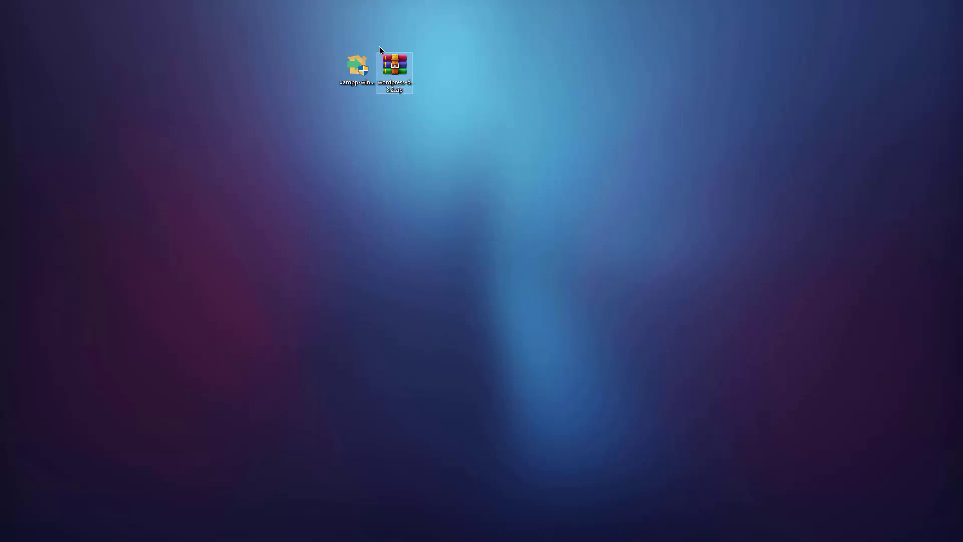
Step: Extract wordpress-6.3.2.zip here on the desktop and select the resulting wordpress folder
right_click(401, 70)
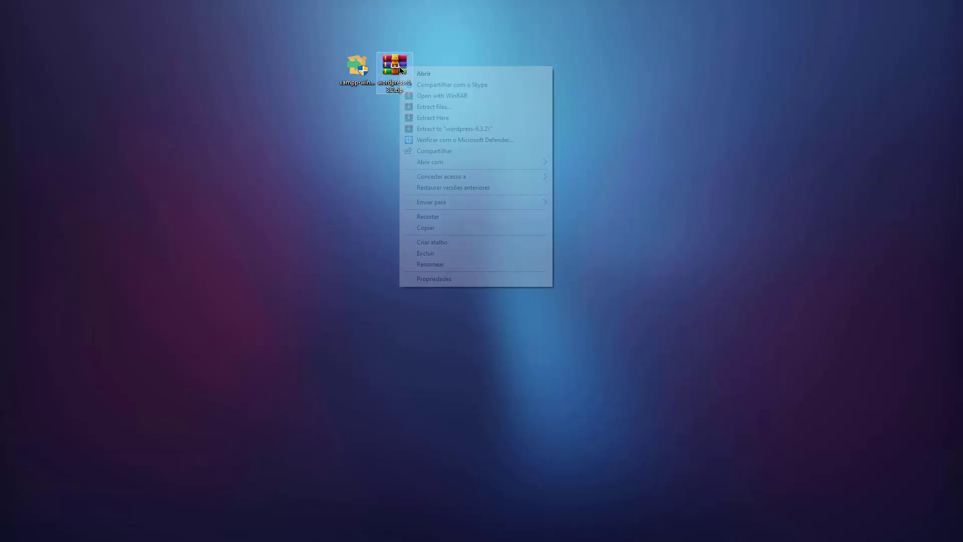
left_click(467, 118)
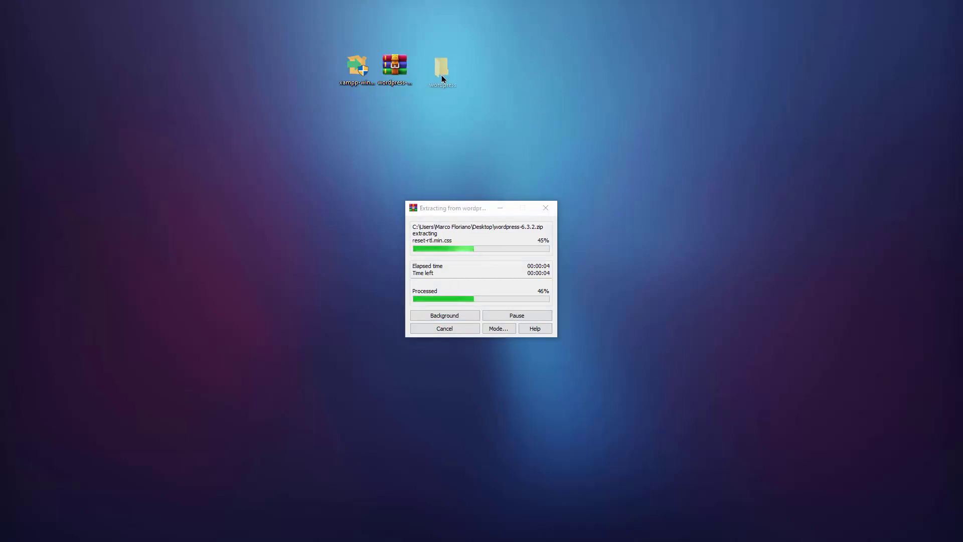
left_click(435, 73)
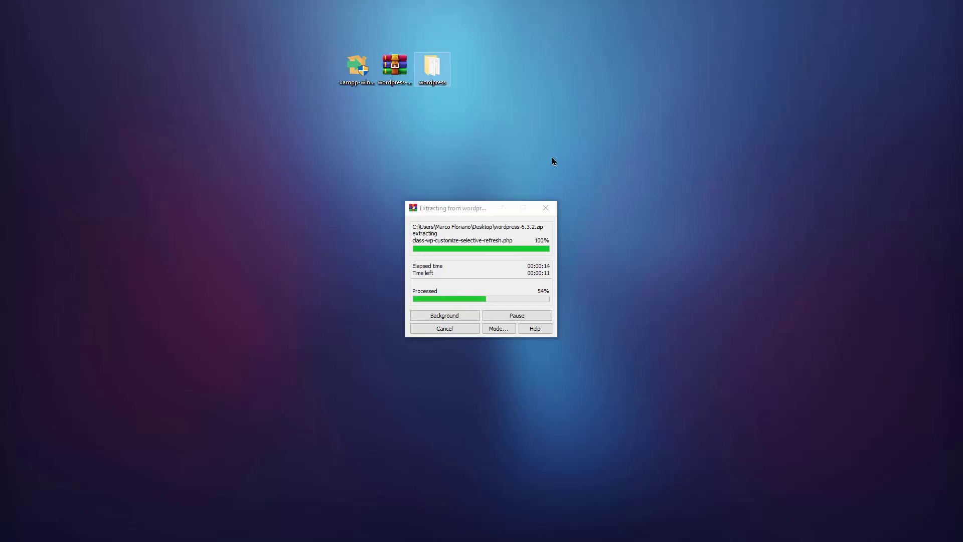
right_click(435, 66)
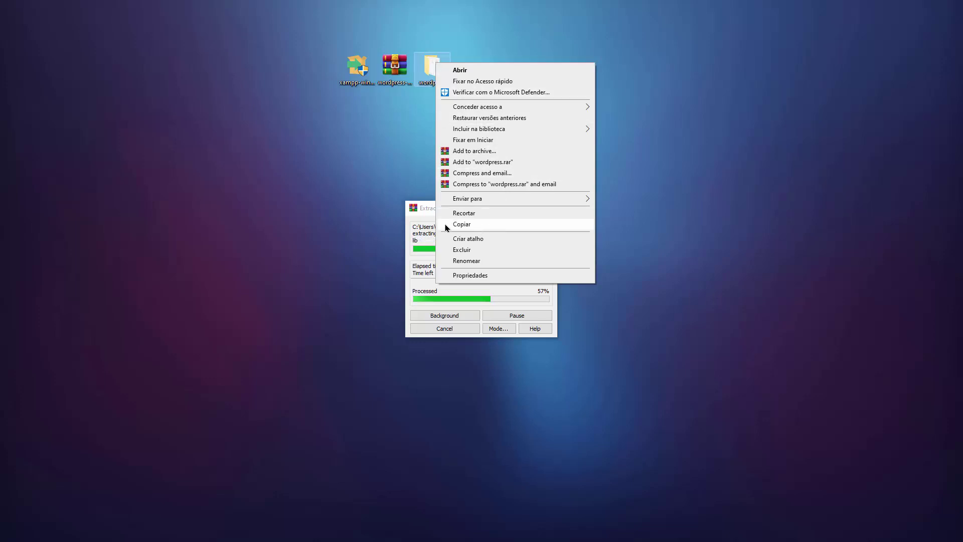
left_click(434, 279)
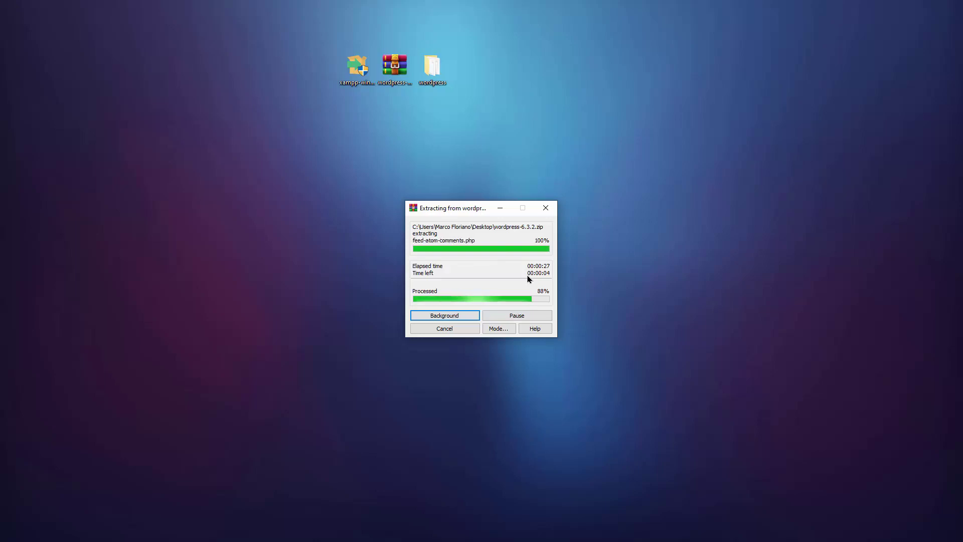
left_click(438, 78)
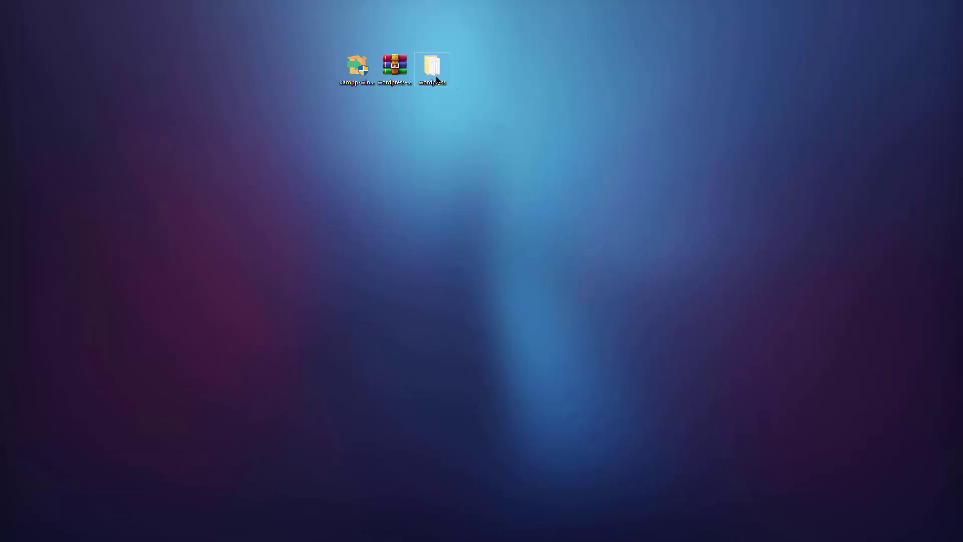
Step: Rename the extracted wordpress folder to carmelia
double_click(436, 78)
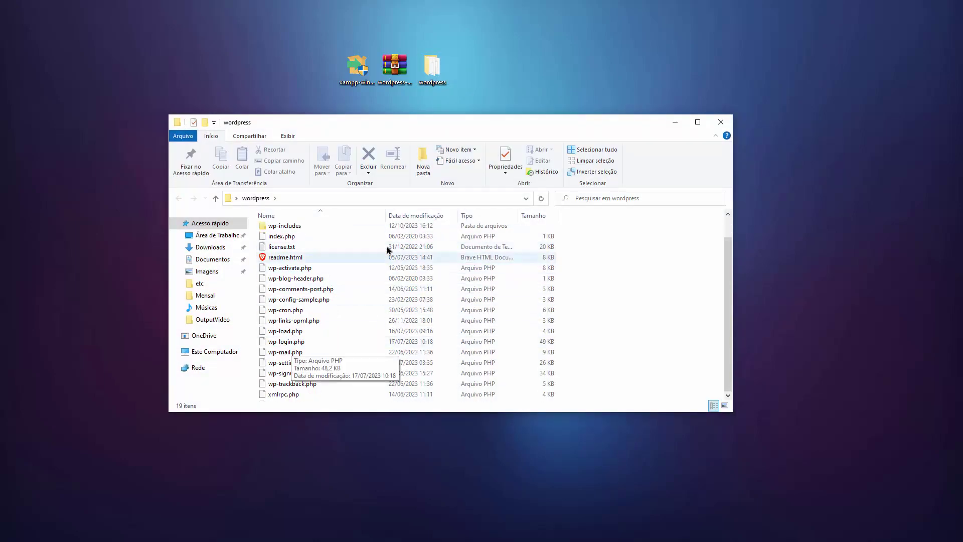
left_click(720, 122)
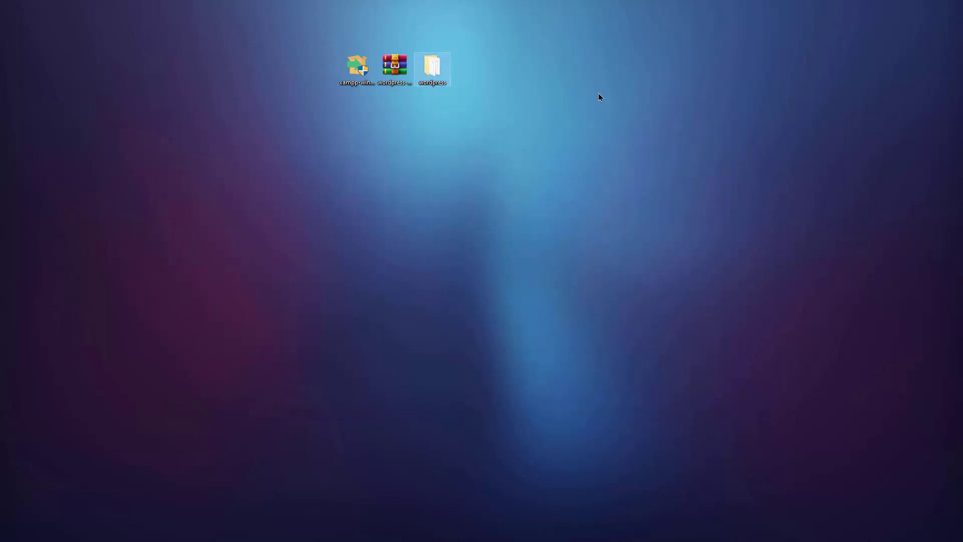
right_click(432, 70)
left_click(538, 35)
right_click(437, 62)
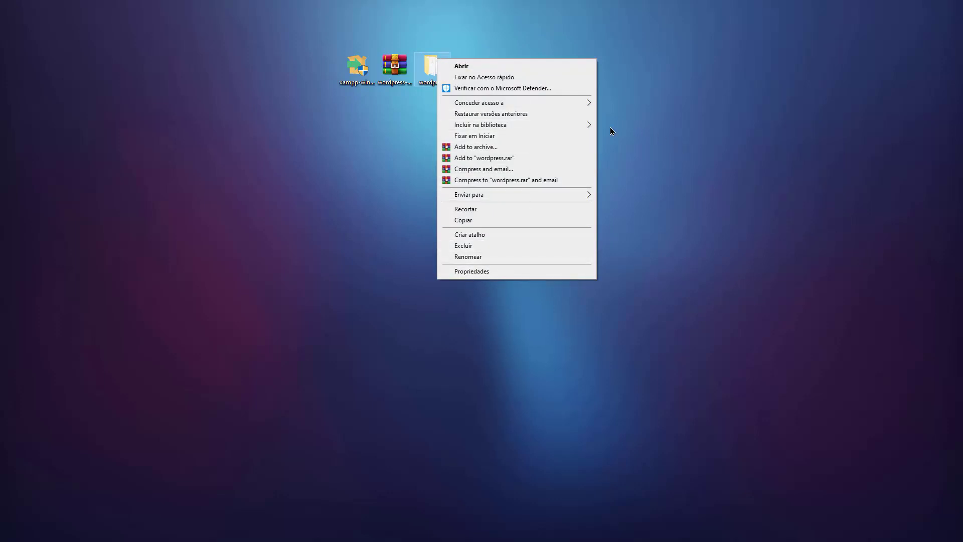
left_click(512, 258)
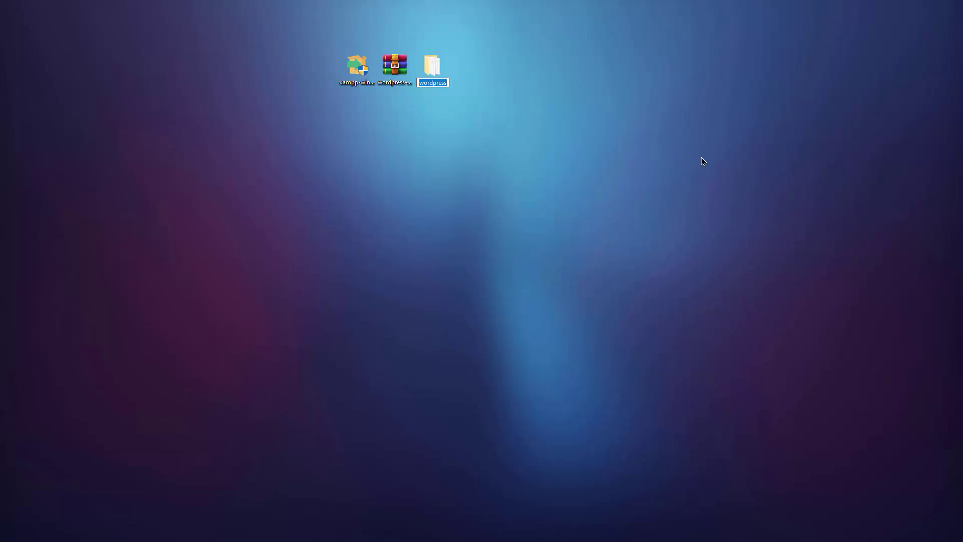
type("carmelia")
key("Return")
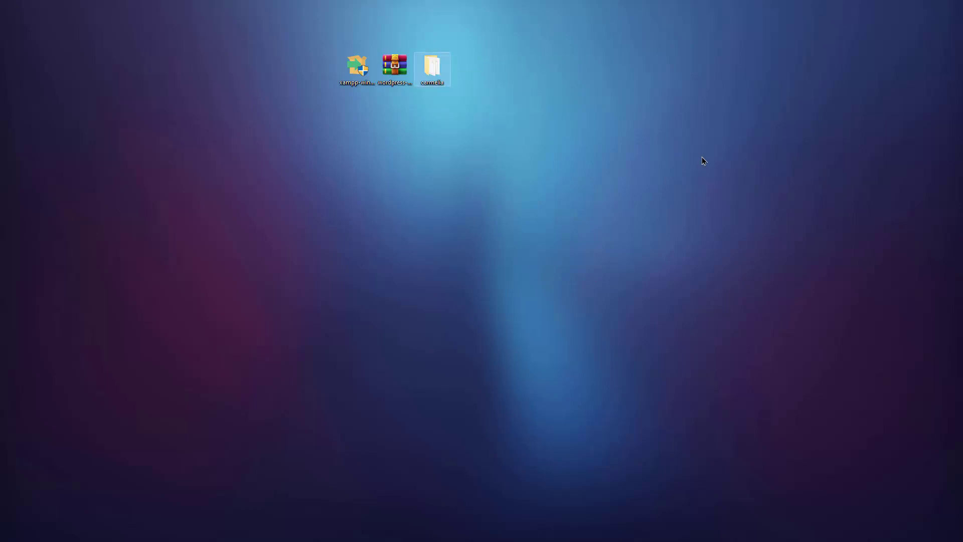
Step: Cut the carmelia folder for moving and bring up a new File Explorer window
right_click(434, 68)
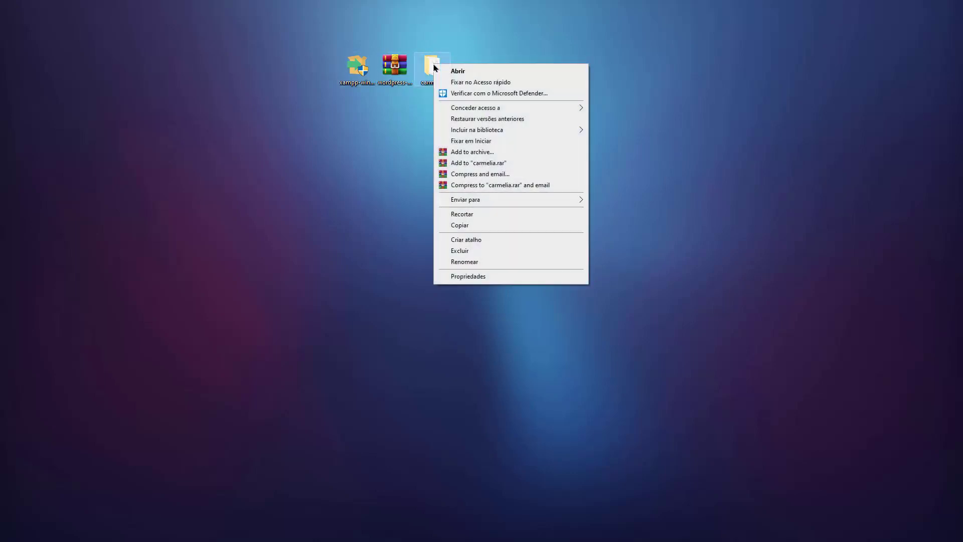
left_click(494, 214)
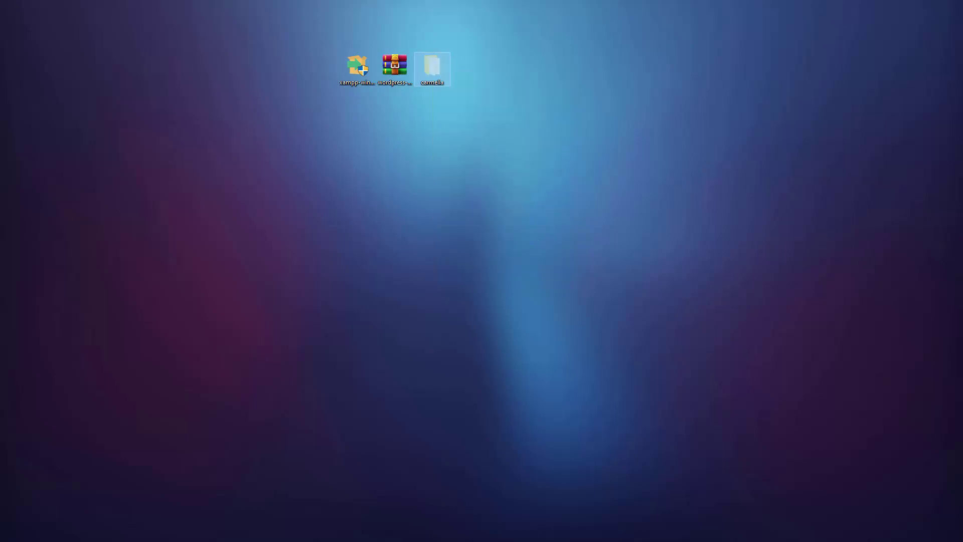
key("super+e")
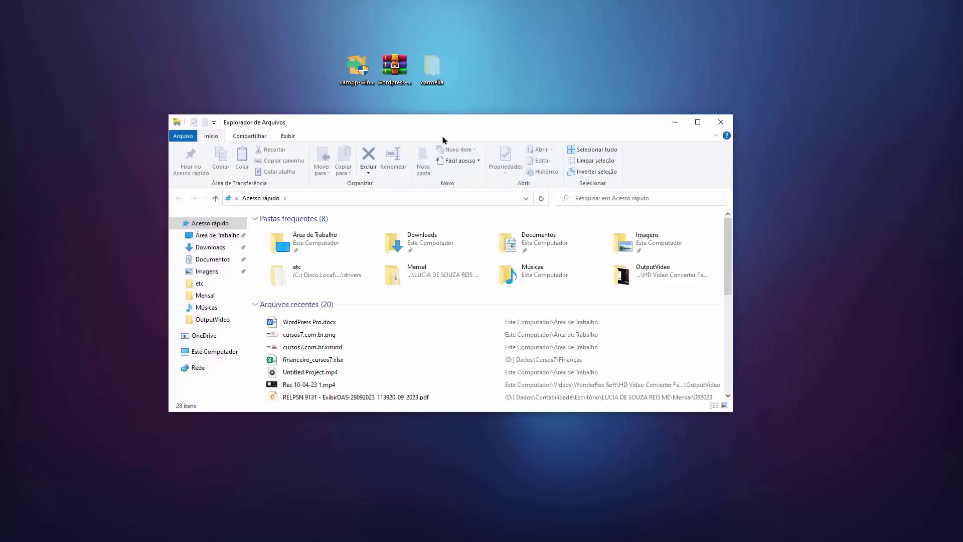
Step: Navigate from This PC through drive C: and xampp into the htdocs folder
left_click(207, 352)
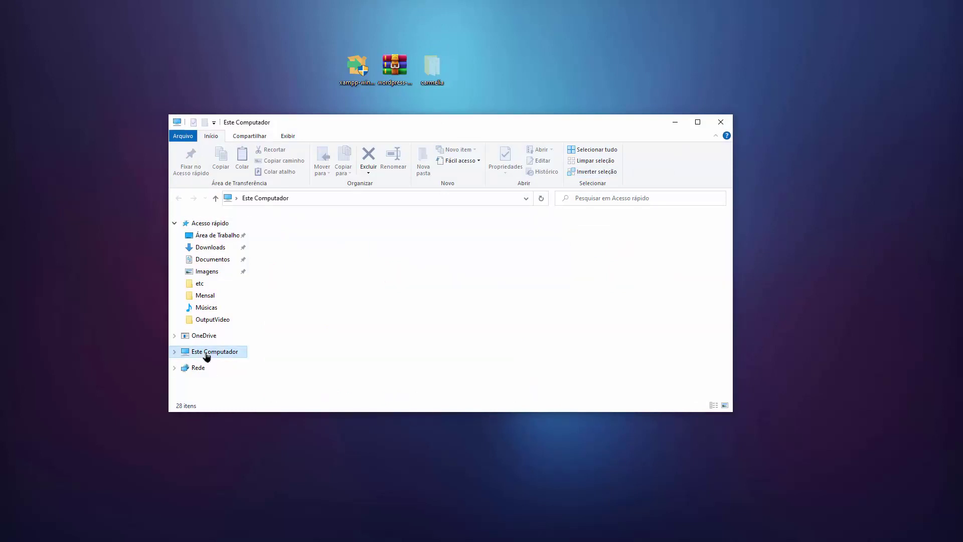
left_click(331, 347)
double_click(331, 354)
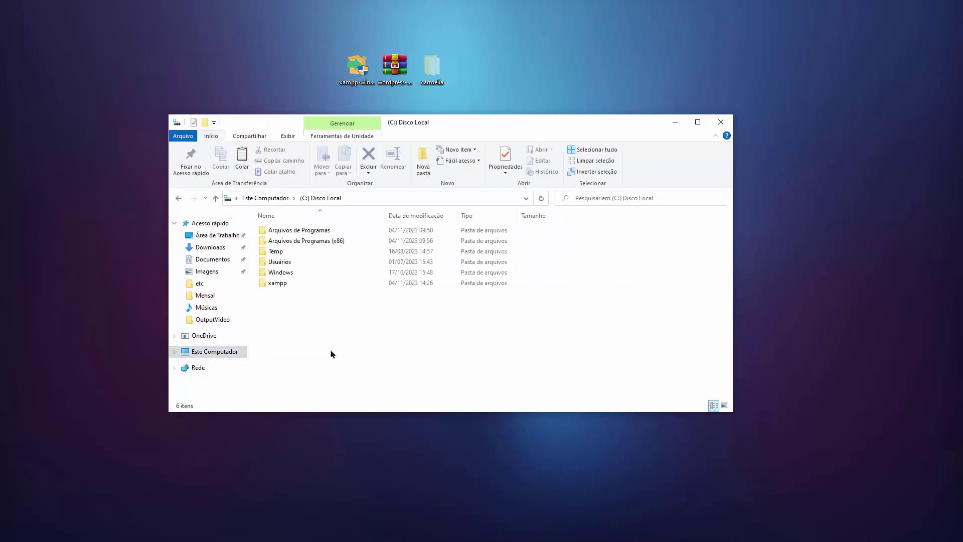
double_click(299, 281)
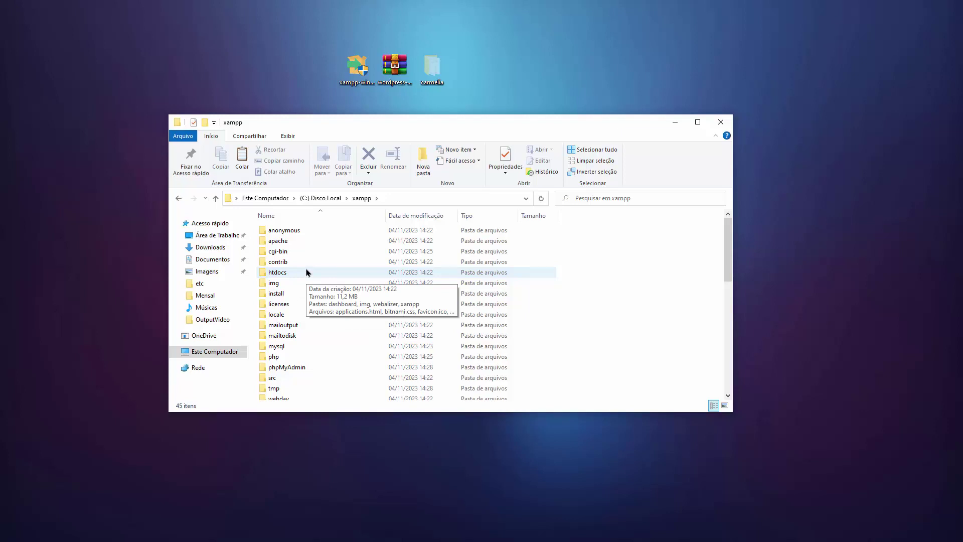
double_click(307, 272)
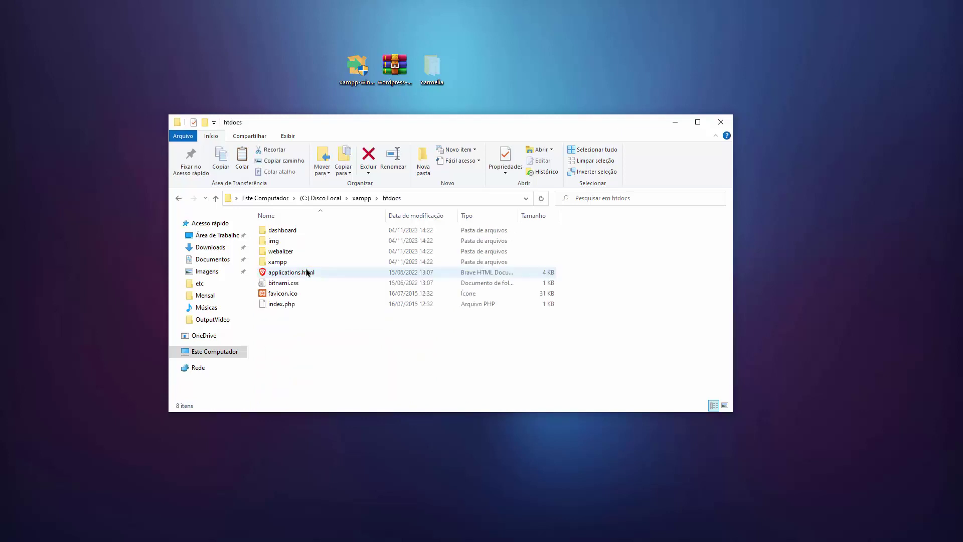
right_click(317, 338)
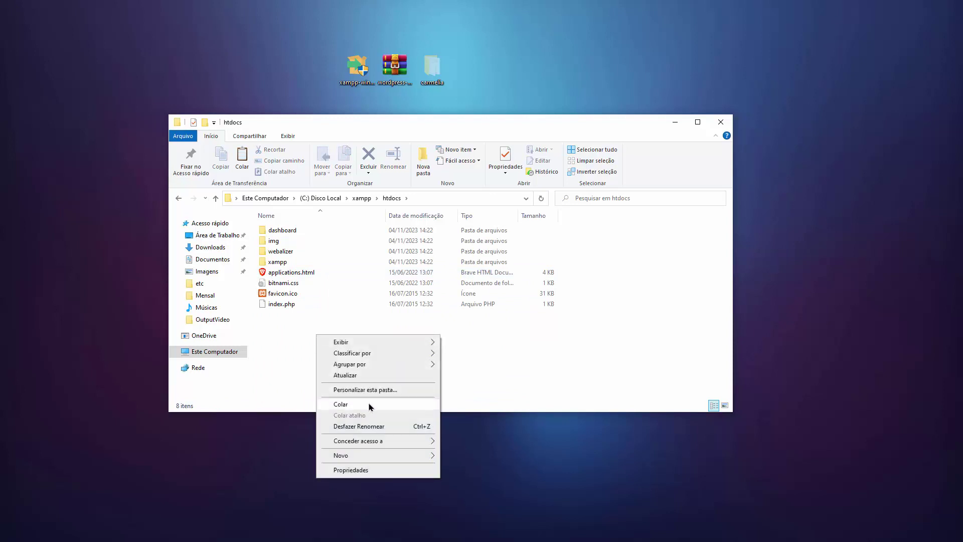
Step: Paste carmelia into htdocs and duplicate it as carmelia - Copia
left_click(368, 404)
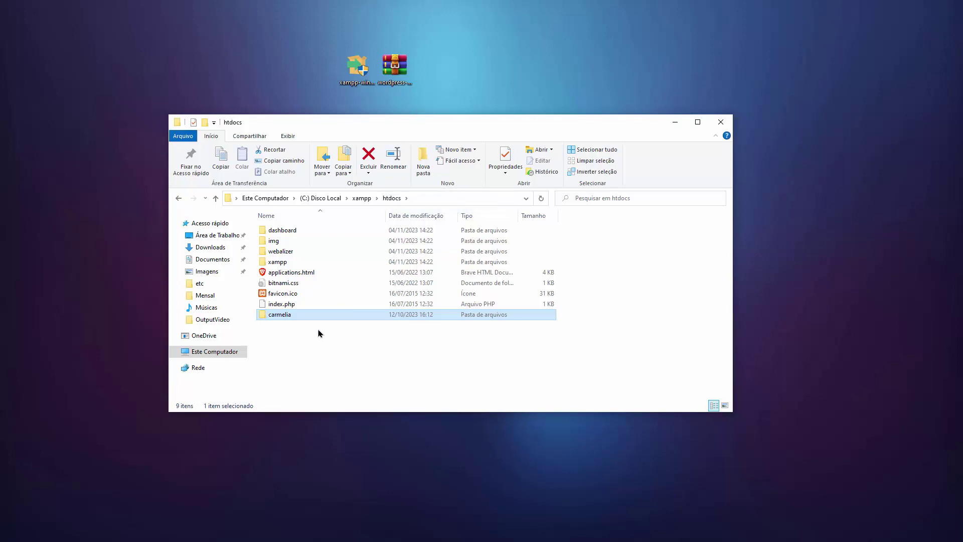
key("ctrl+c")
key("ctrl+v")
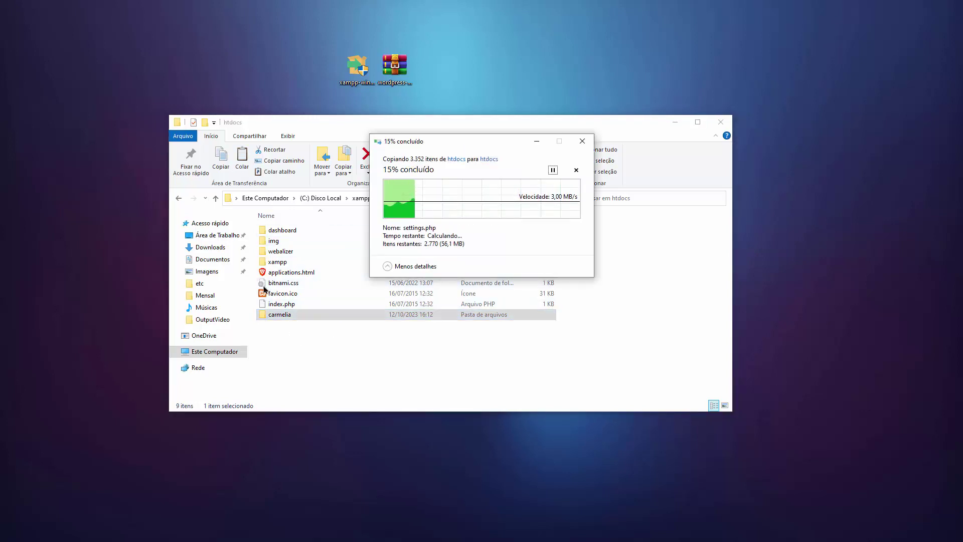
Step: Inspect the carmelia and carmelia - Copia folders, then cancel the duplicate copy
left_click(295, 231)
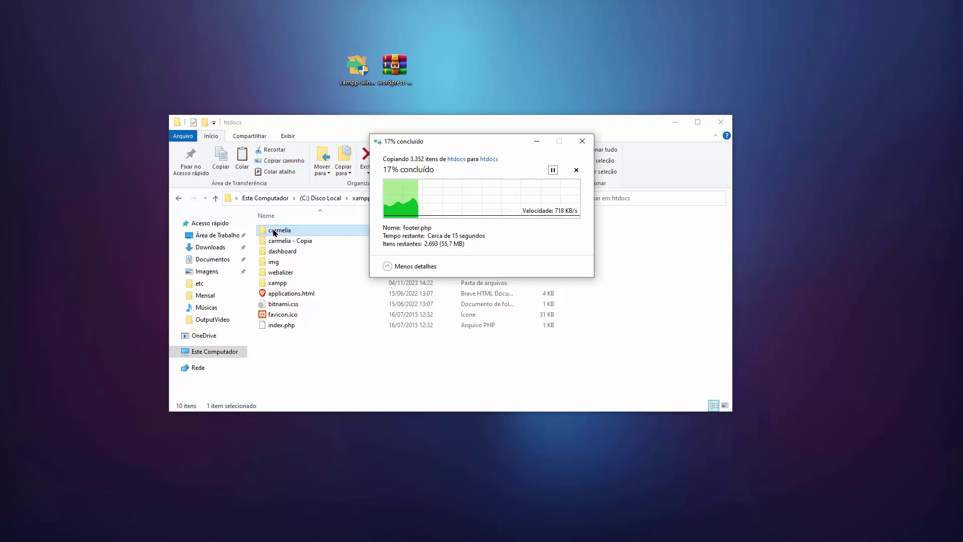
right_click(295, 232)
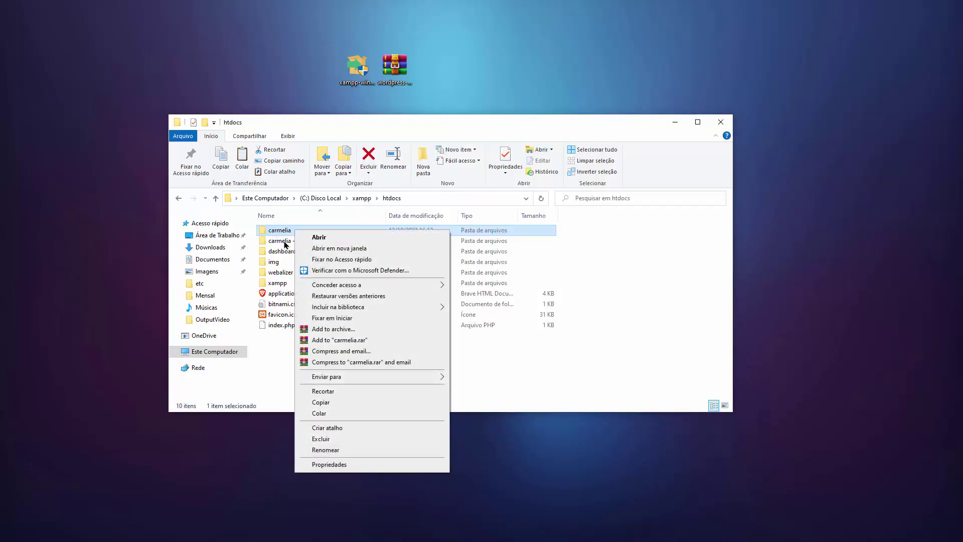
left_click(284, 242)
right_click(307, 240)
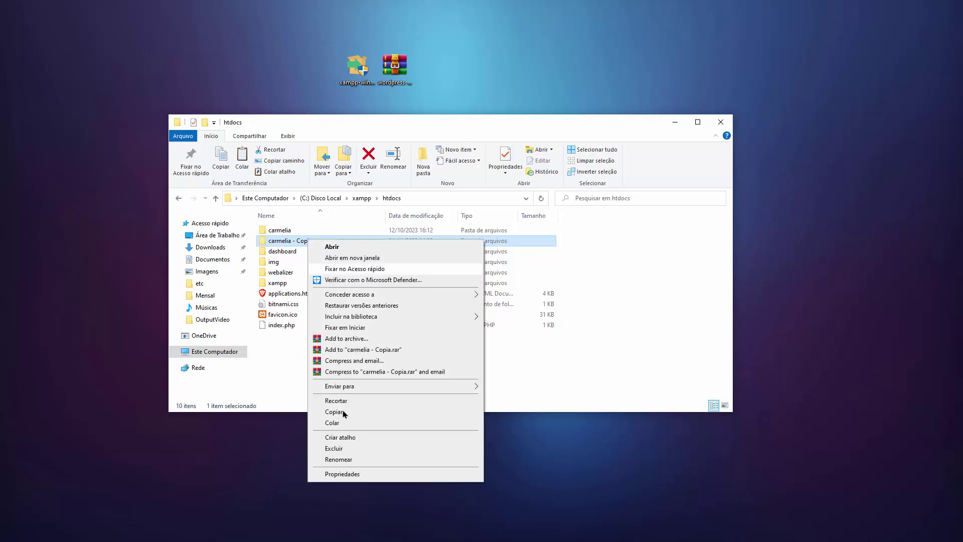
left_click(645, 353)
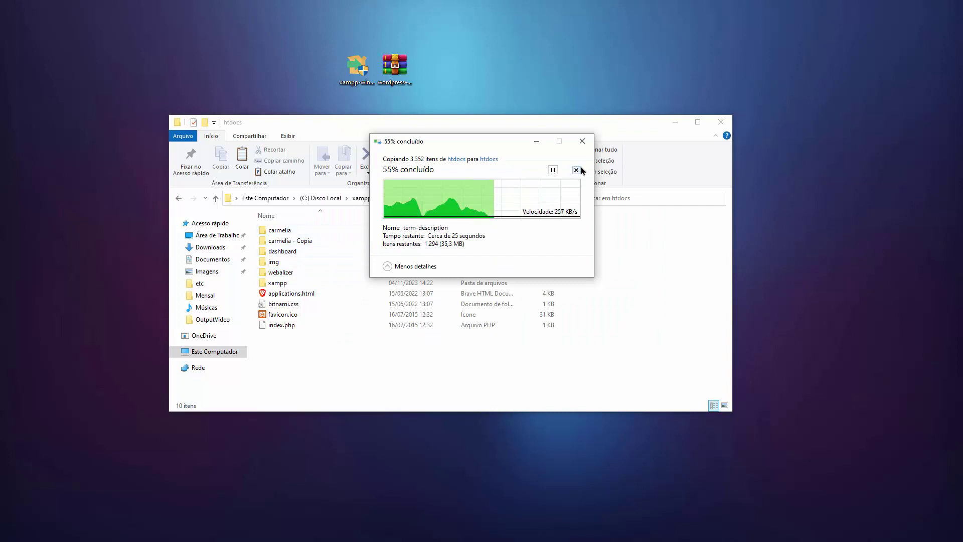
left_click(576, 170)
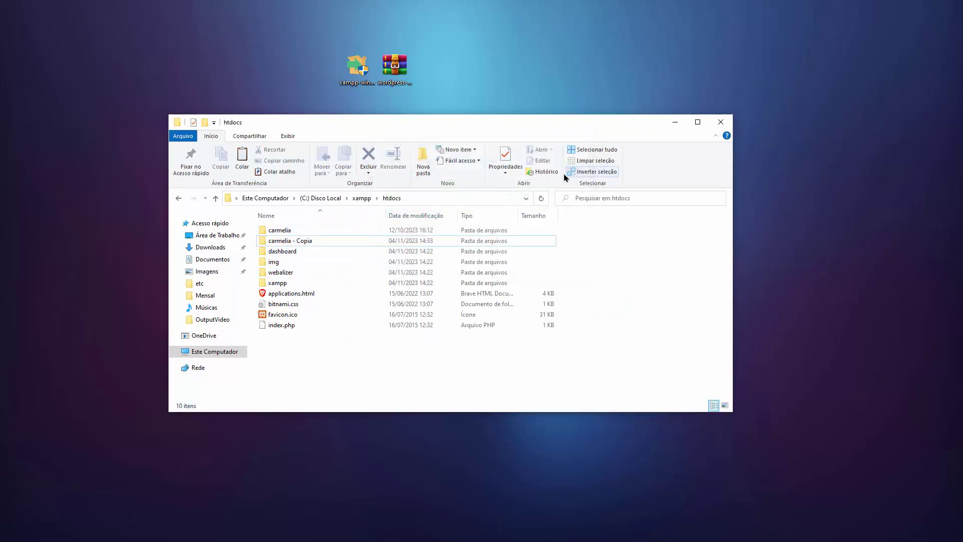
left_click(311, 243)
Step: Delete carmelia - Copia and load localhost/carmelia in Chrome
key("Delete")
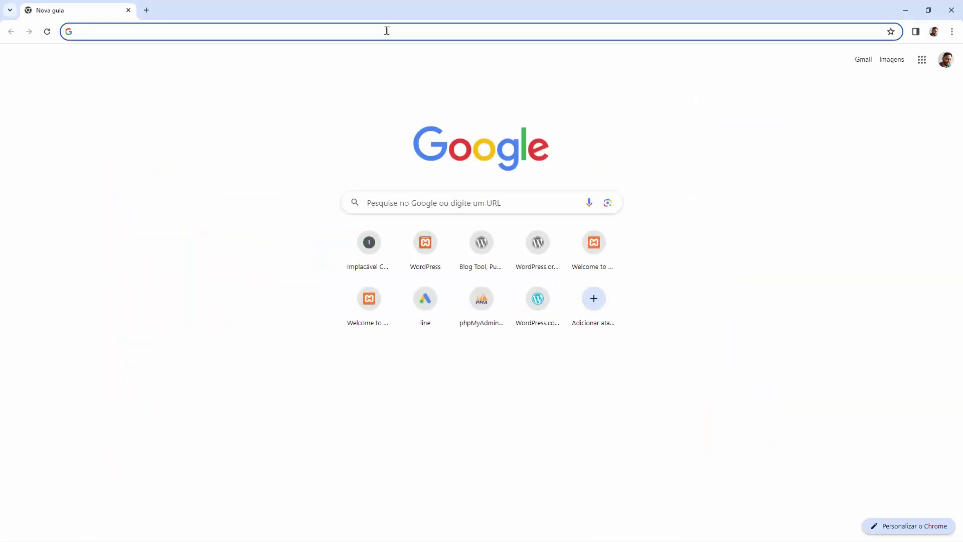
type("localhost")
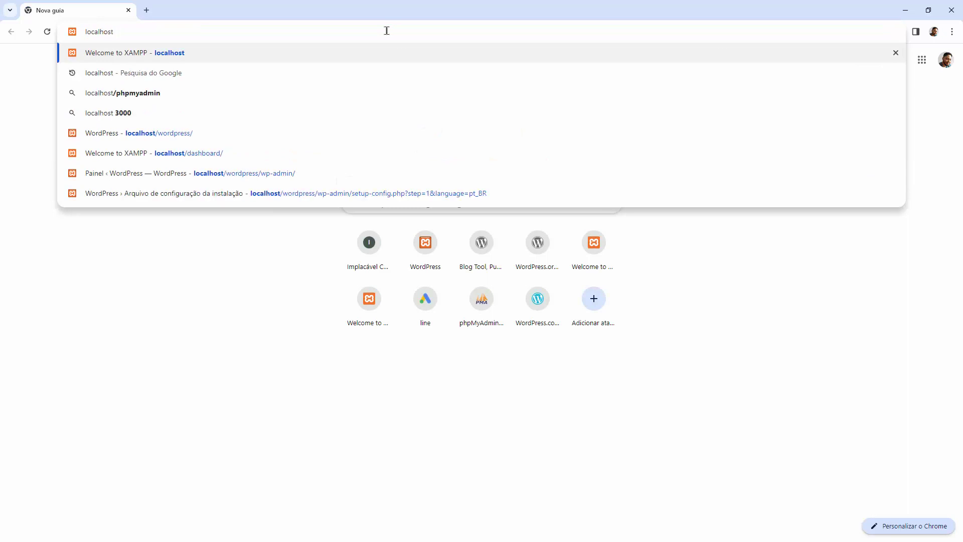
type("/")
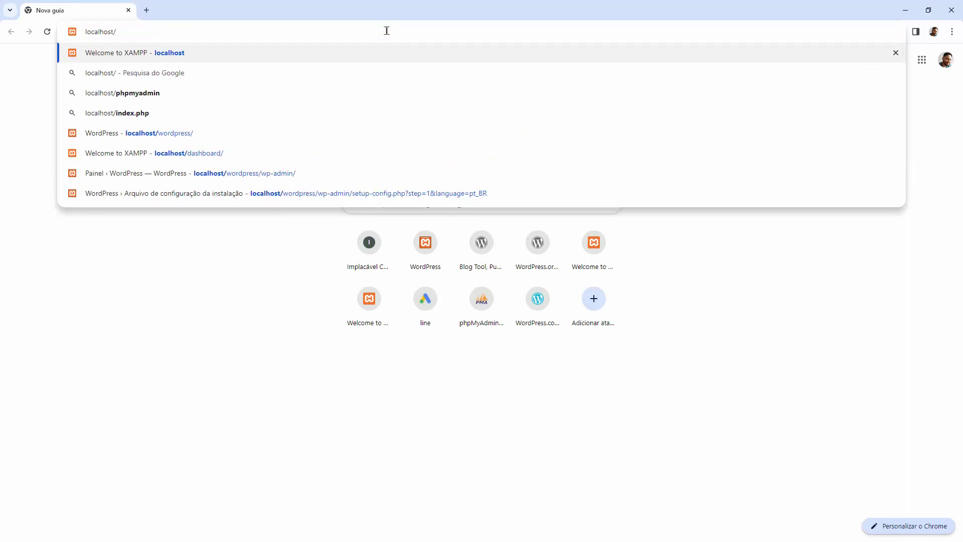
type("carmelia")
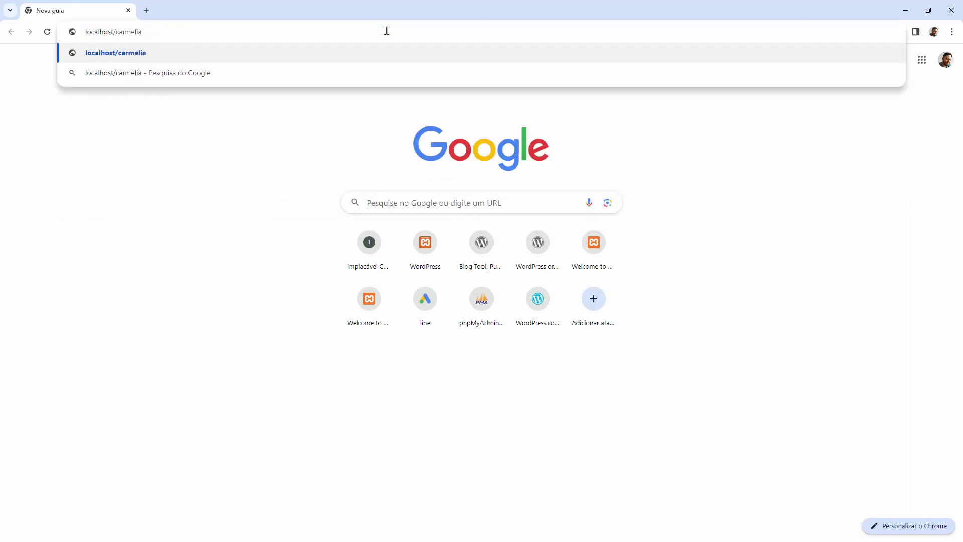
key("Return")
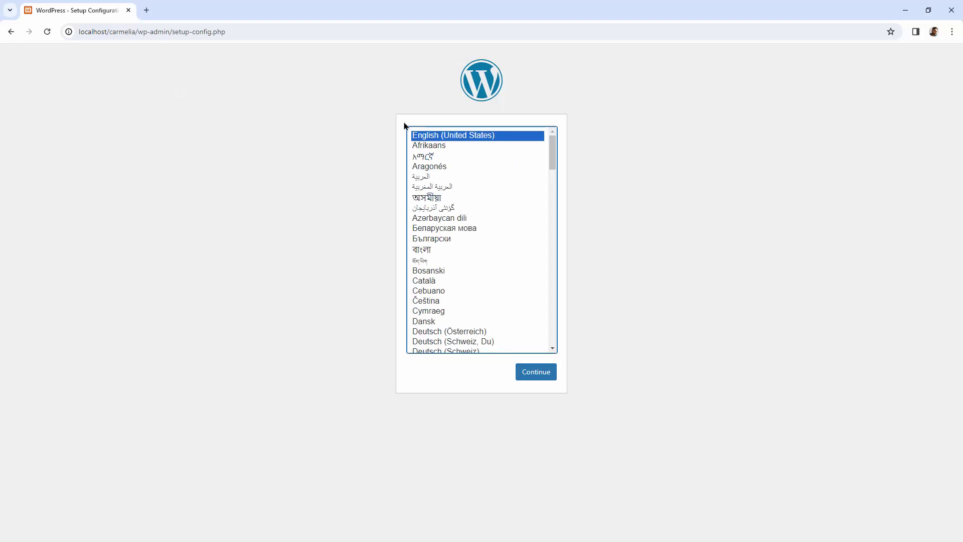
Step: Highlight localhost, carmelia, wp-admin and setup-config.php in the page address
double_click(92, 32)
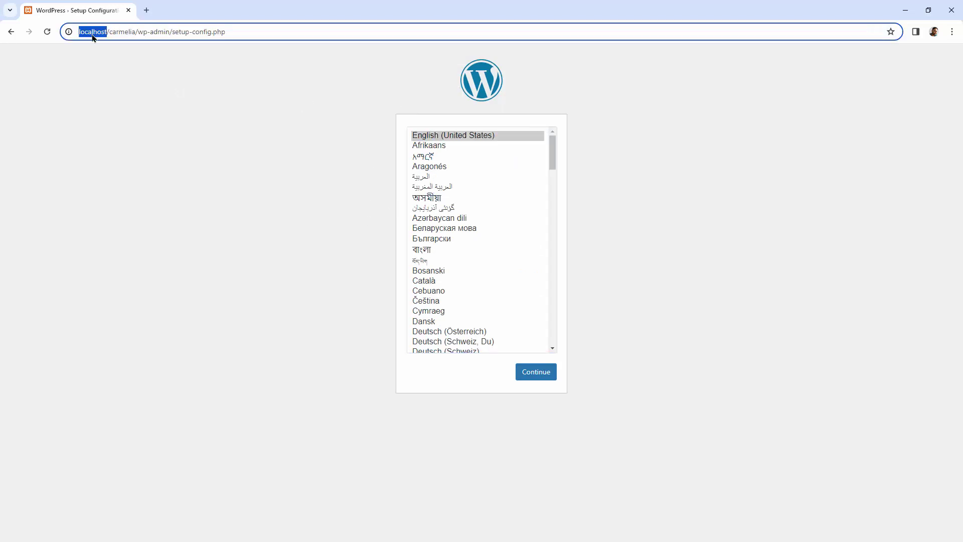
double_click(125, 33)
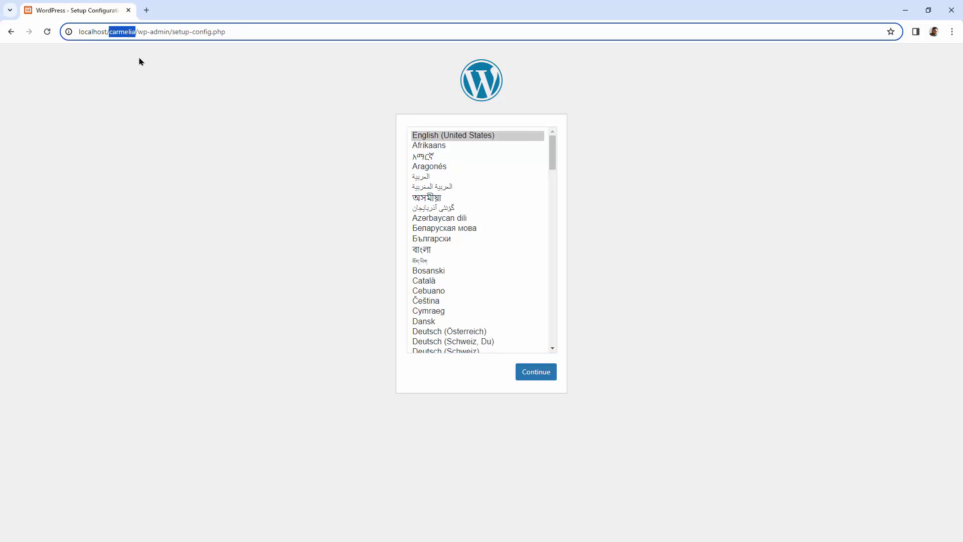
left_click_drag(169, 32, 137, 40)
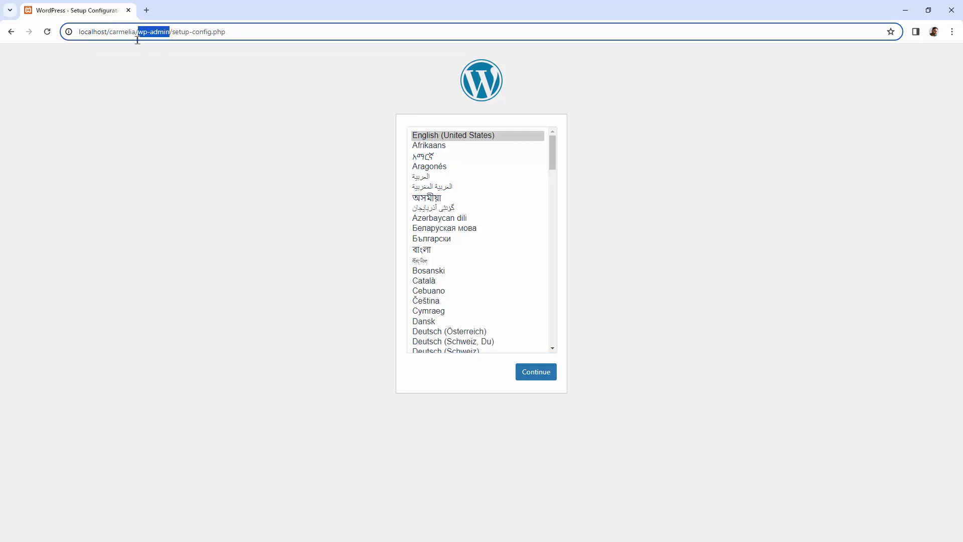
double_click(219, 31)
left_click_drag(219, 32, 173, 34)
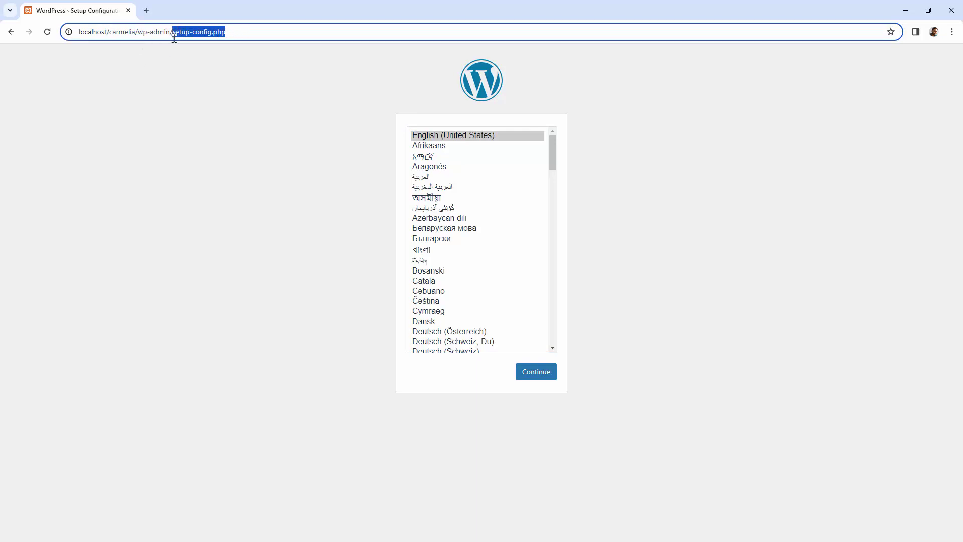
Step: Return to File Explorer and go up to the C: drive
left_click(249, 73)
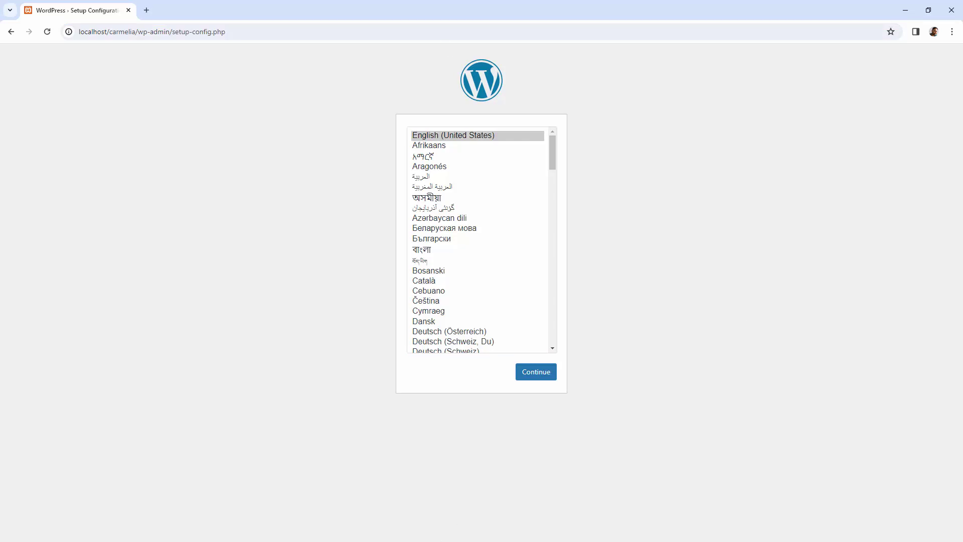
key("alt+Tab")
left_click(321, 199)
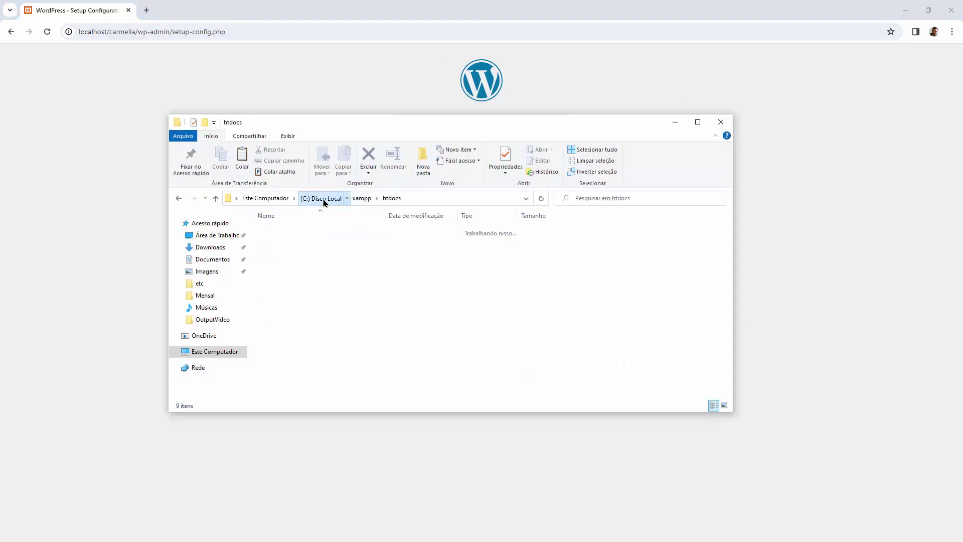
Step: Open C:\xampp\htdocs\carmelia\wp-admin, comparing it with the setup-config.php address
double_click(283, 283)
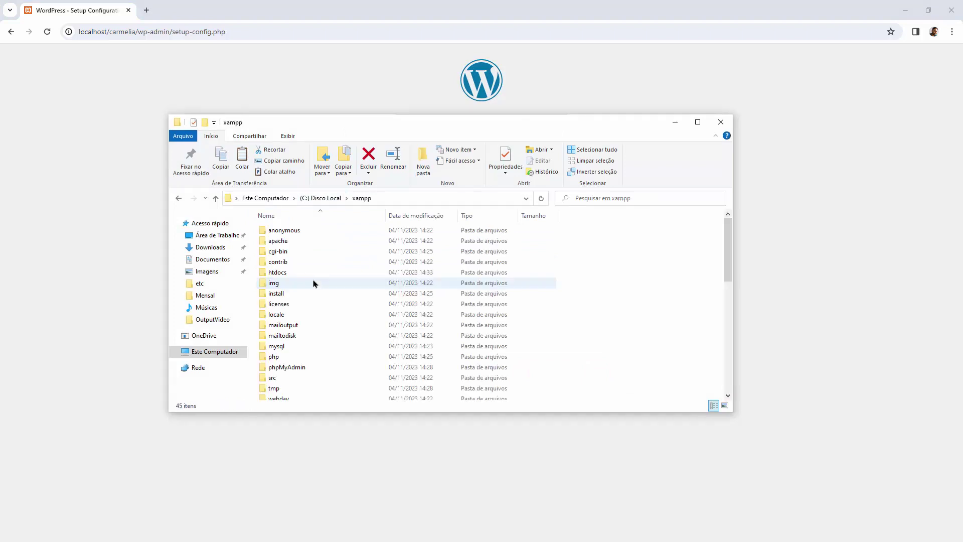
double_click(275, 273)
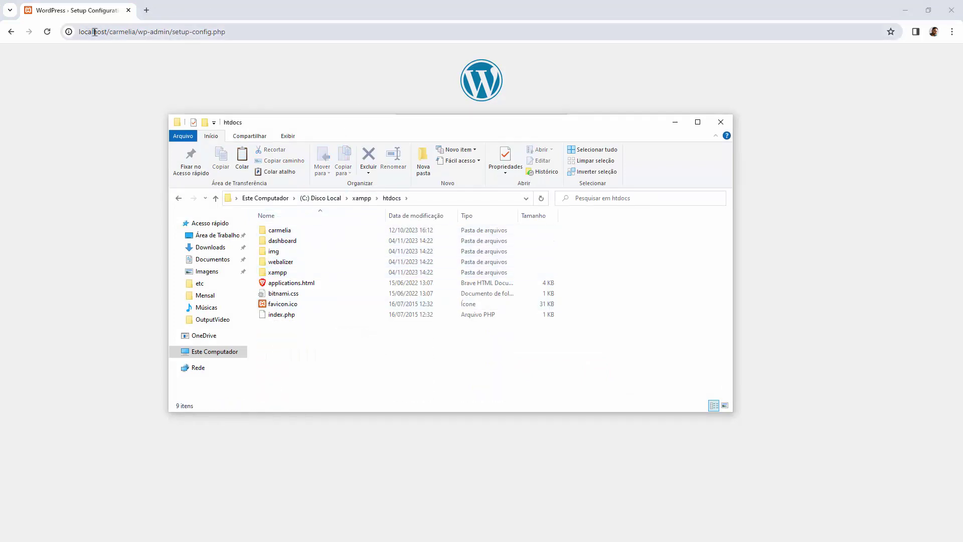
left_click(287, 234)
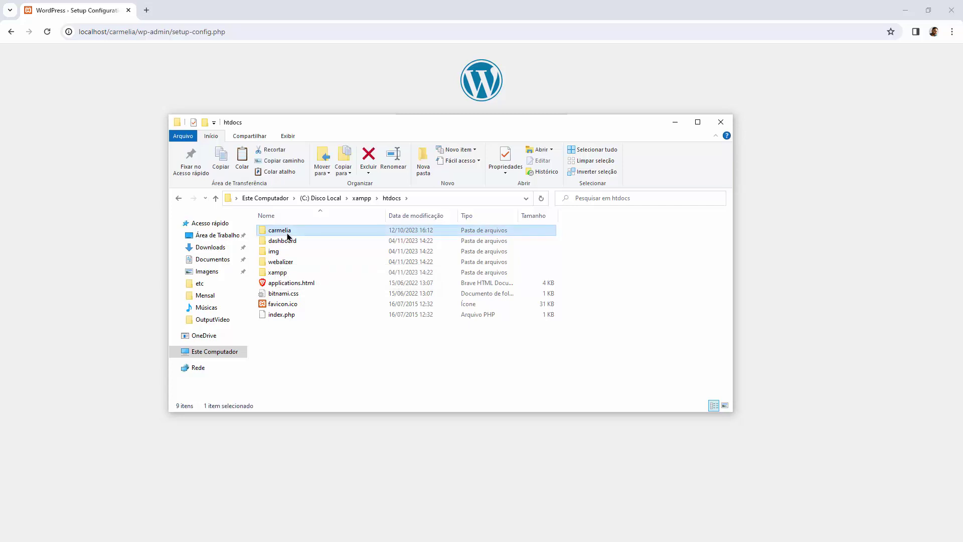
double_click(298, 232)
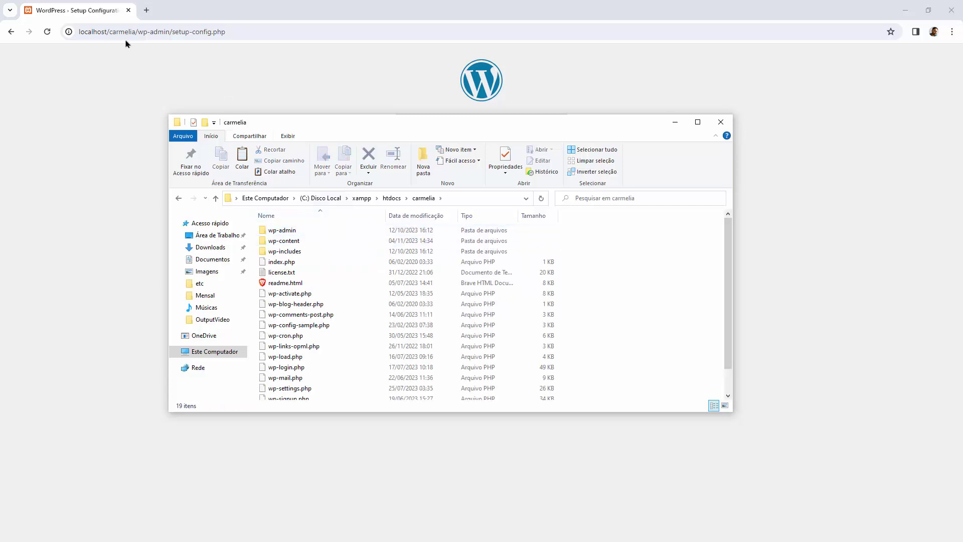
double_click(296, 230)
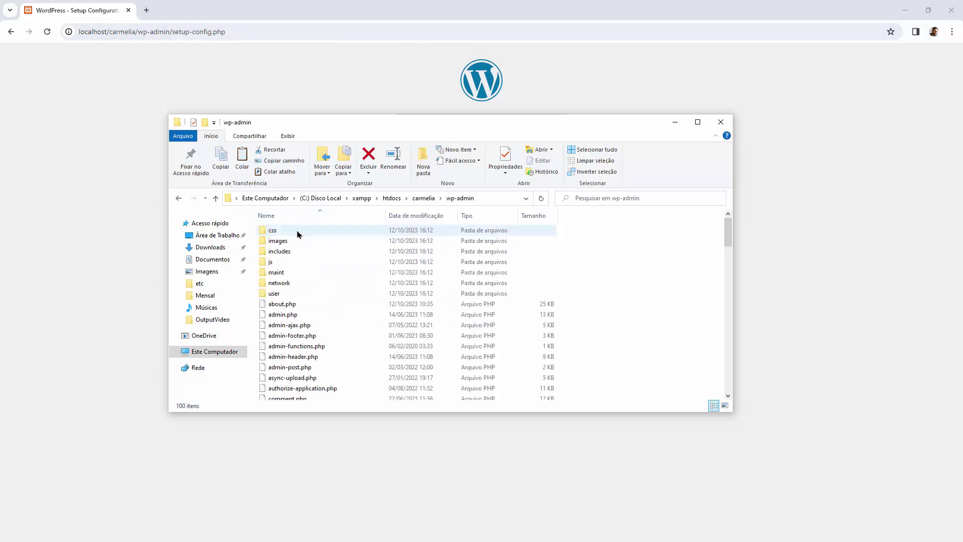
double_click(217, 31)
left_click_drag(197, 35, 173, 38)
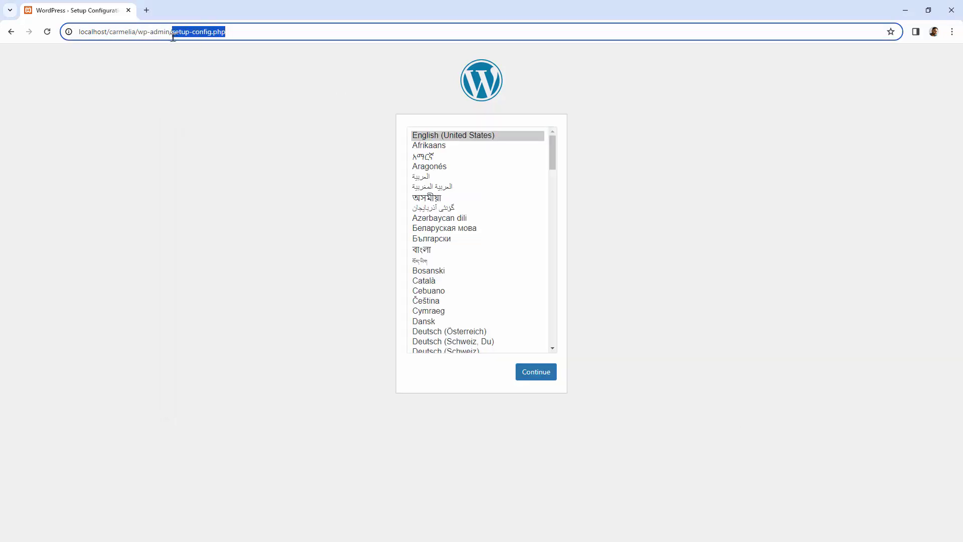
Step: Select setup-config.php in wp-admin and match it to the highlighted page address
key("alt+Tab")
scroll(451, 357, "down", 20)
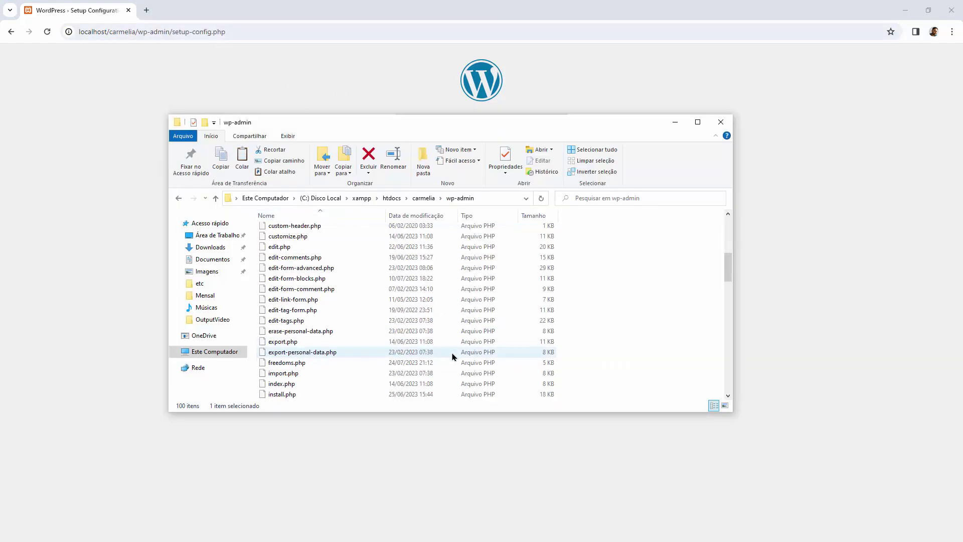
scroll(452, 357, "down", 8)
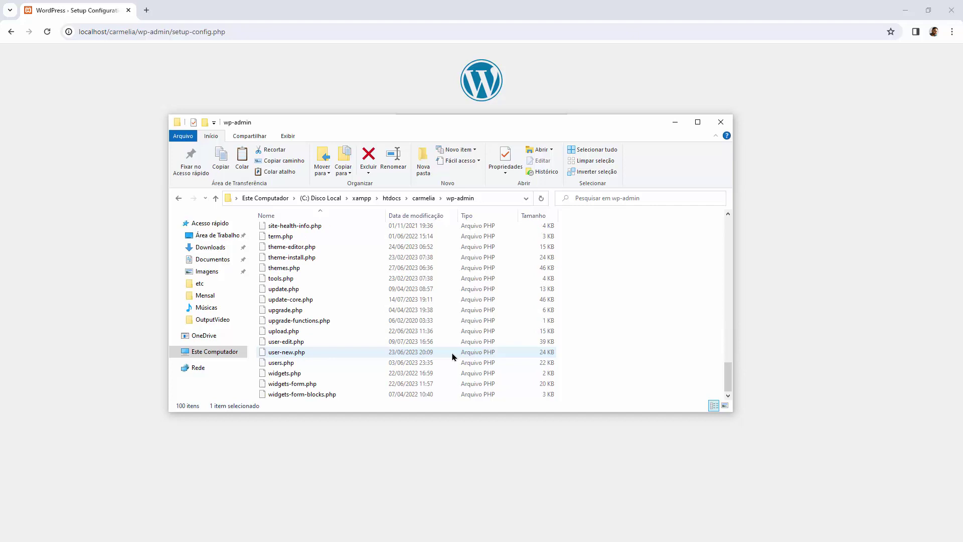
scroll(325, 332, "up", 4)
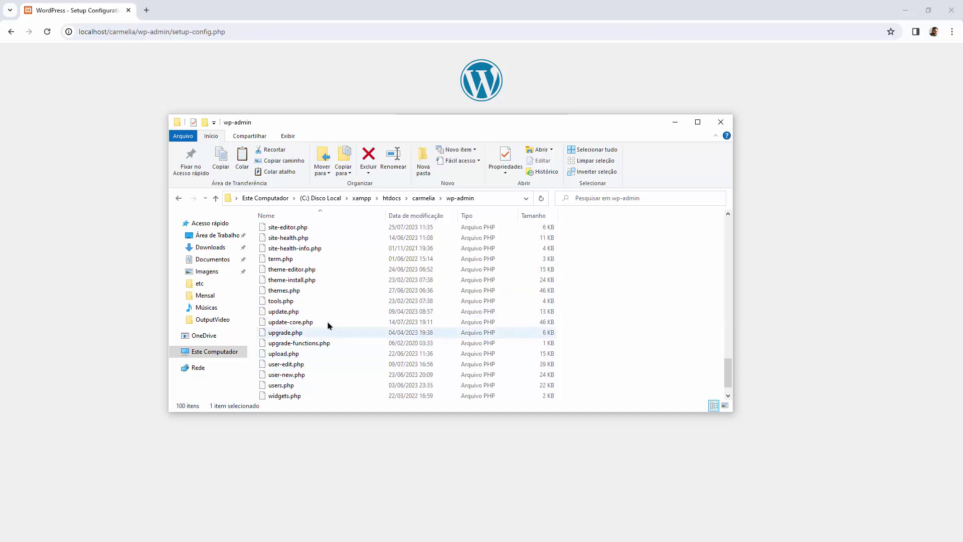
left_click(306, 312)
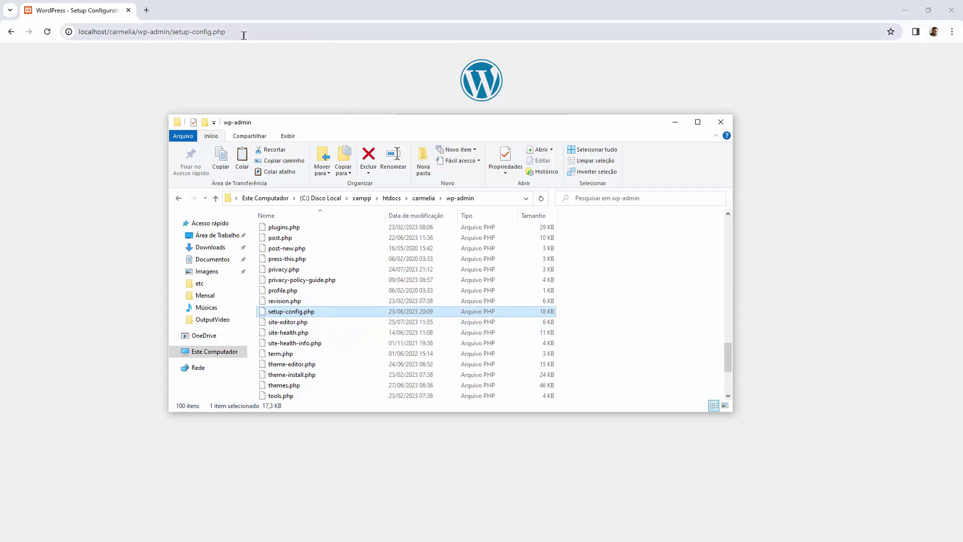
left_click_drag(243, 32, 173, 31)
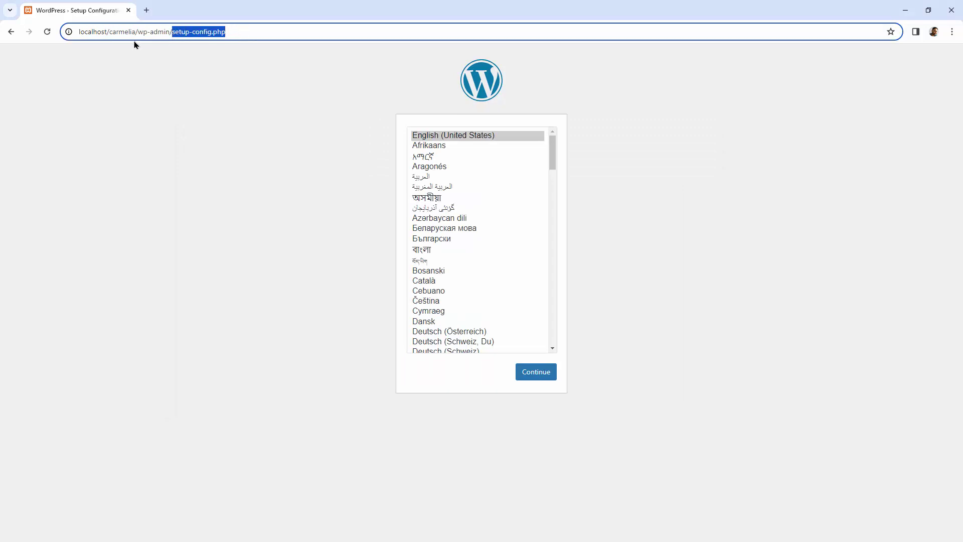
left_click(641, 161)
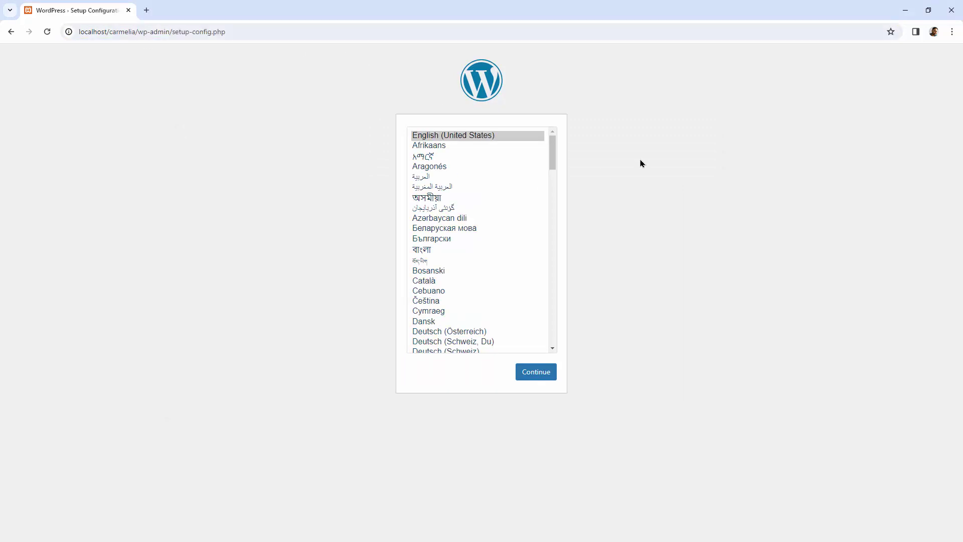
left_click_drag(555, 153, 536, 297)
left_click(475, 219)
left_click(544, 378)
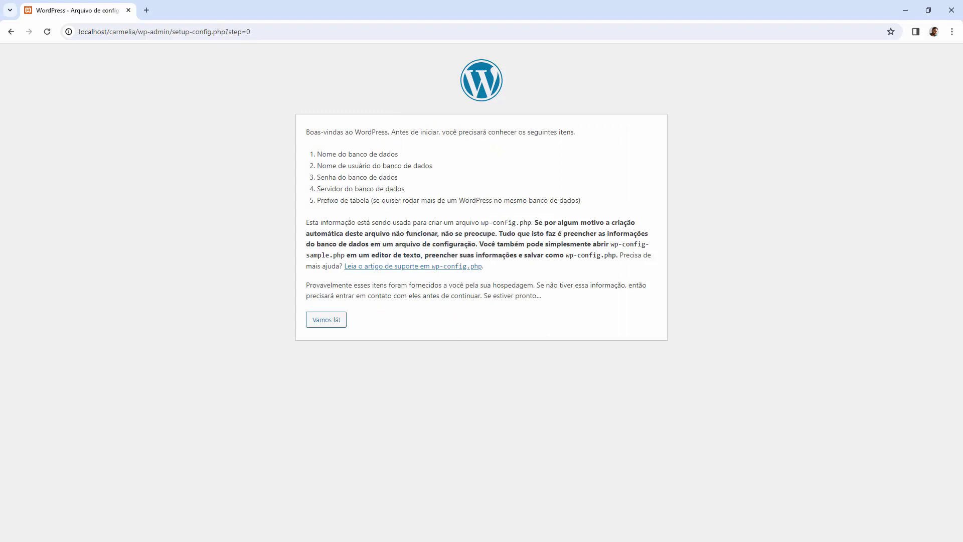
key("alt+Tab")
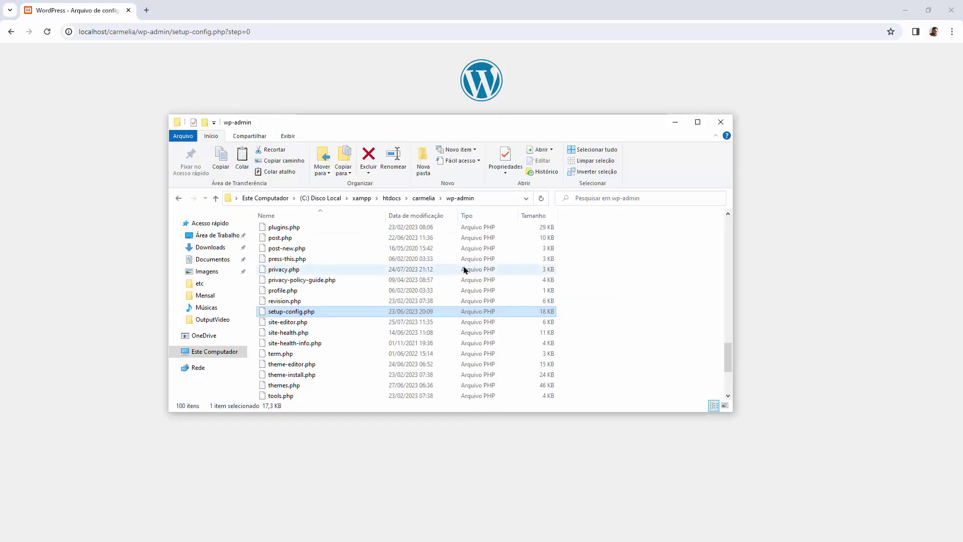
left_click(387, 200)
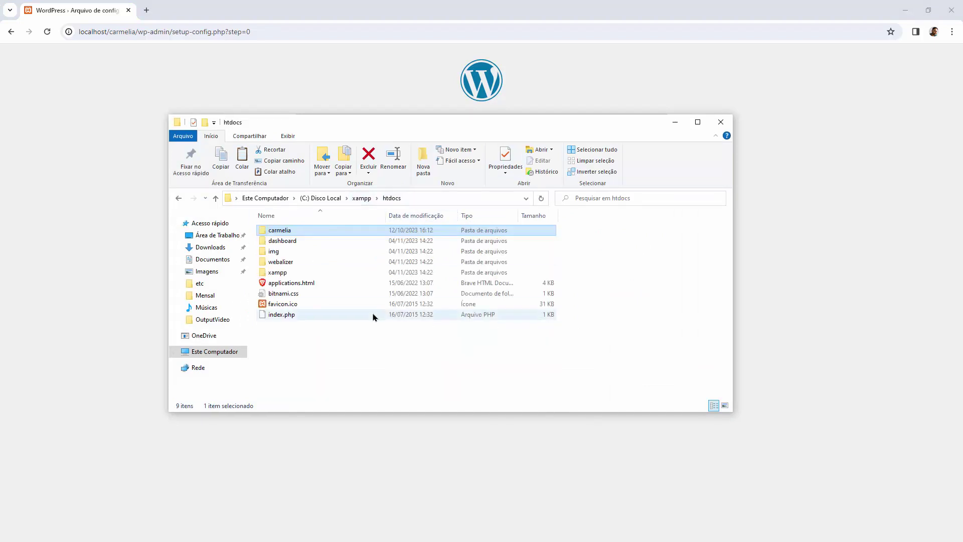
double_click(310, 231)
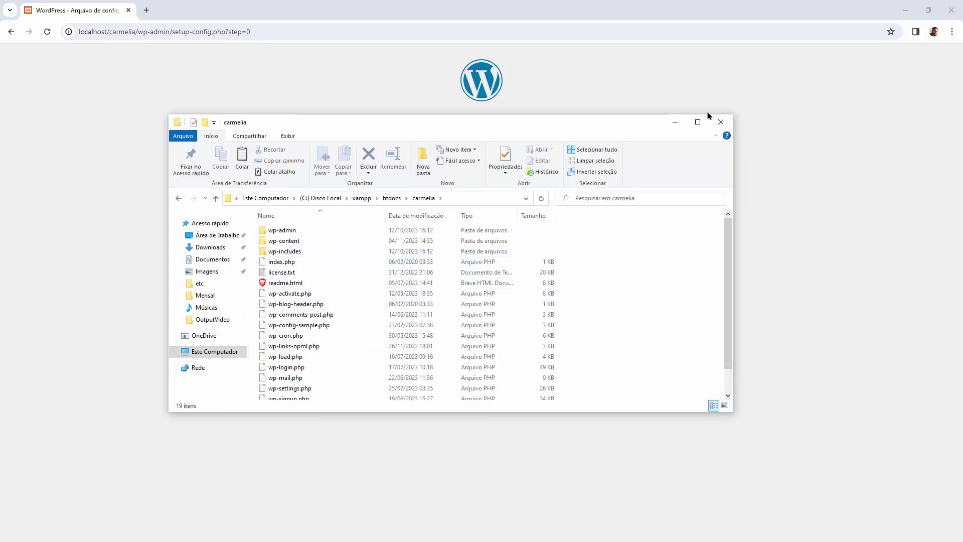
left_click(720, 122)
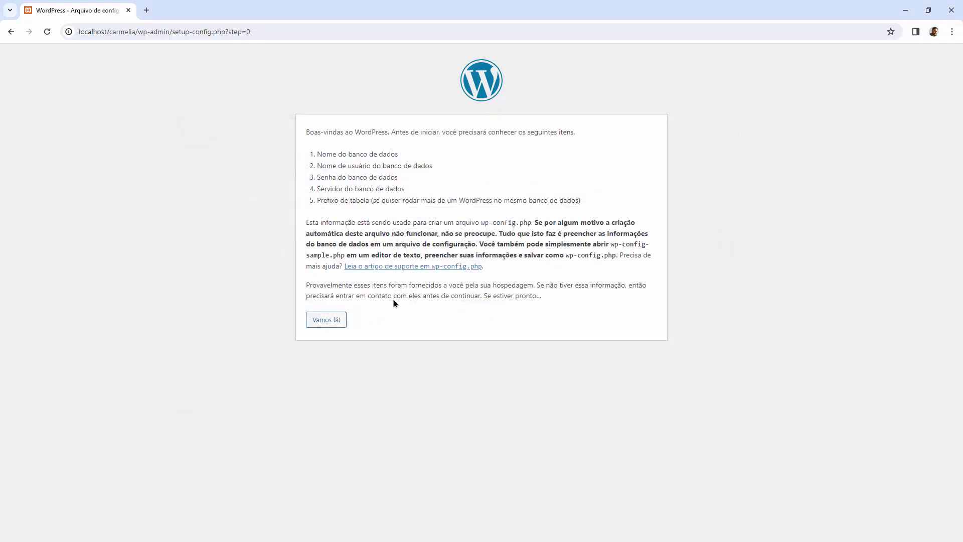
left_click_drag(398, 153, 332, 154)
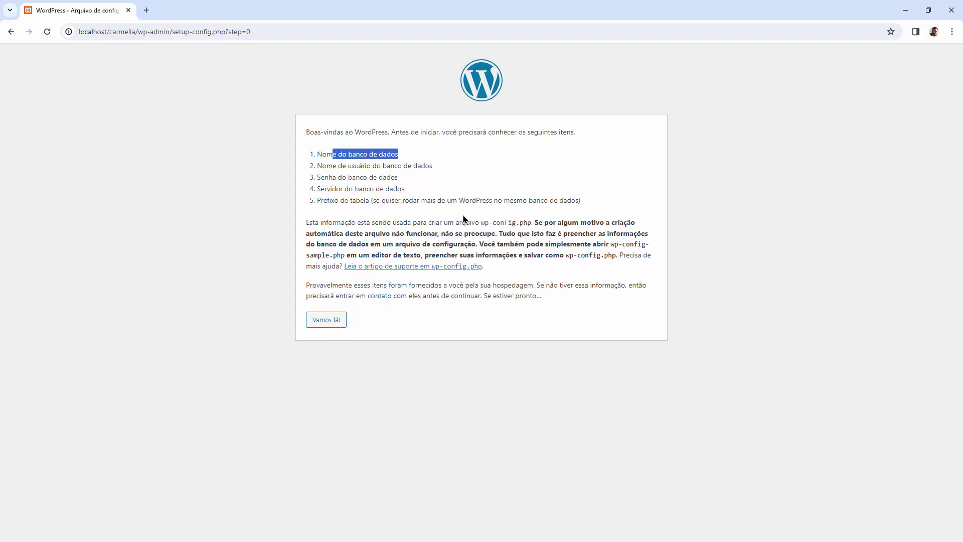
Step: In a new tab, change localhost/dashboard to localhost/phpmyadmin and load it
left_click(146, 10)
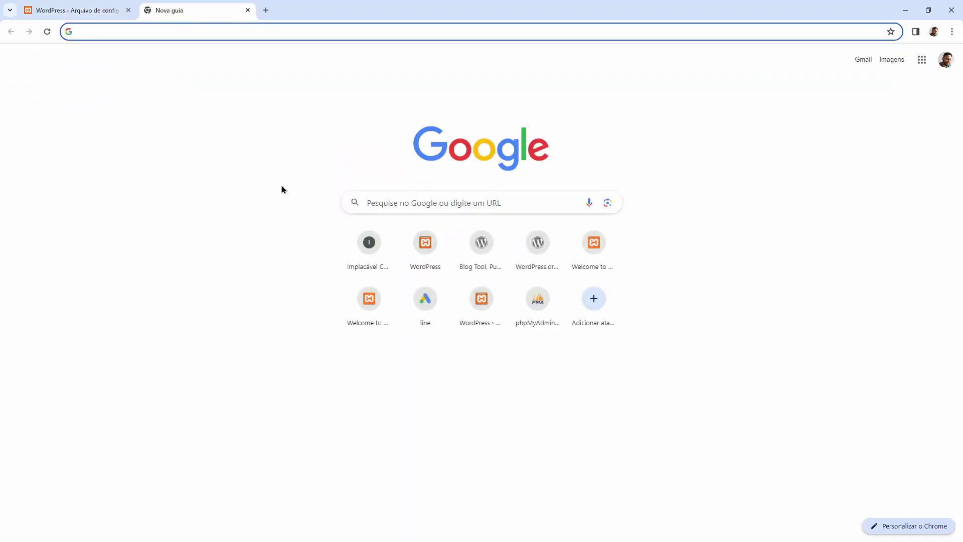
type("loca")
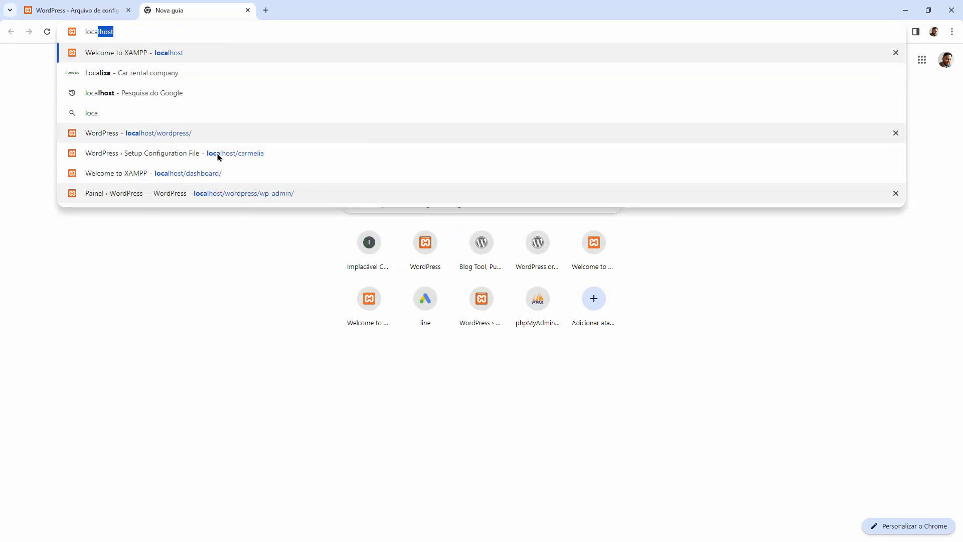
left_click(210, 174)
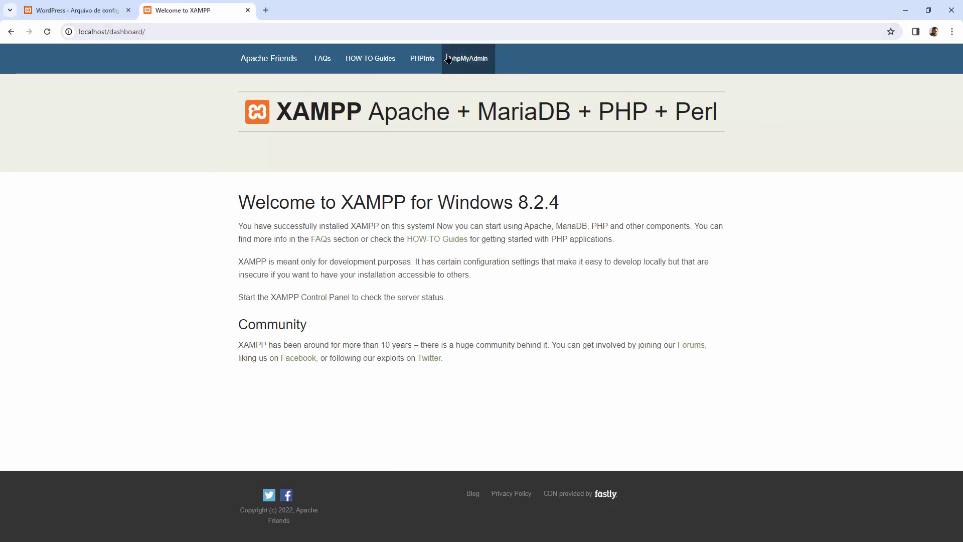
double_click(129, 31)
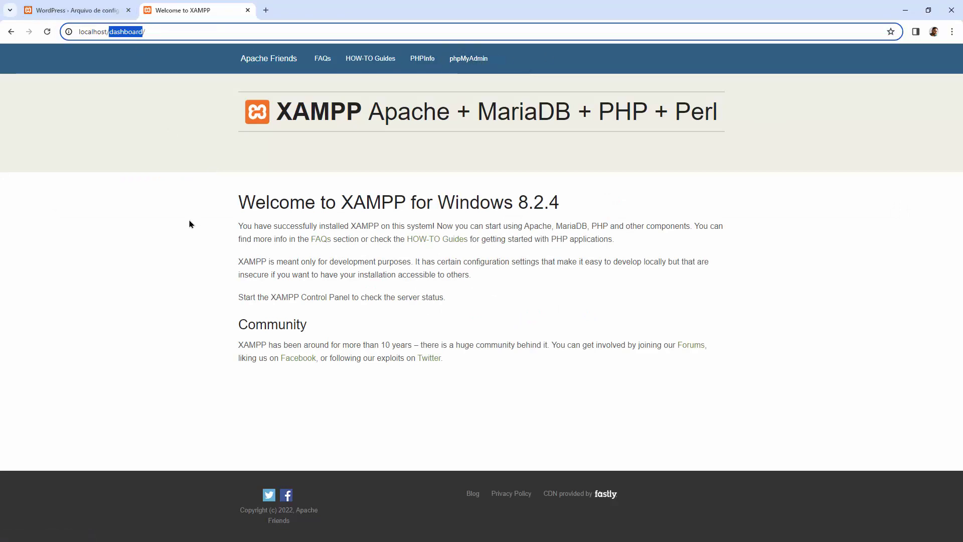
key("BackSpace")
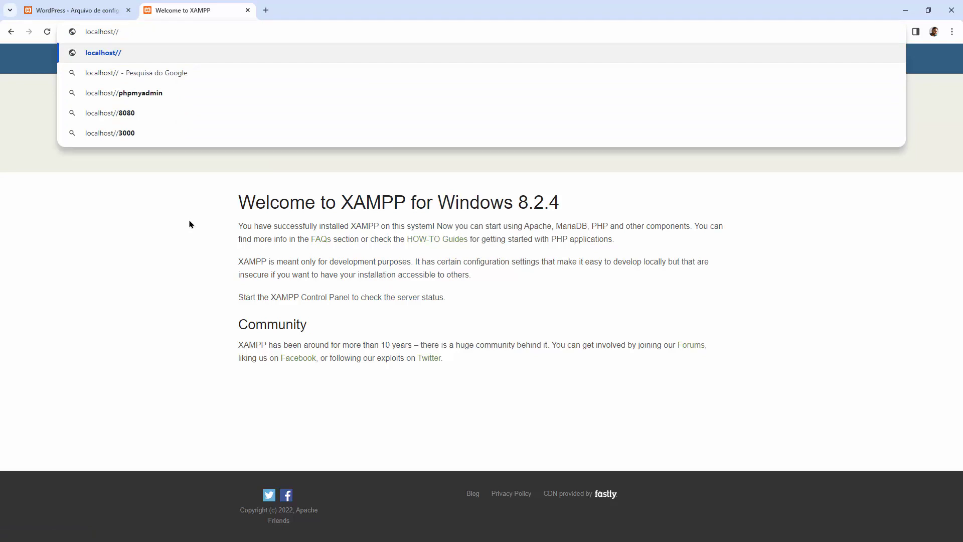
key("BackSpace")
type("phpmyadmin")
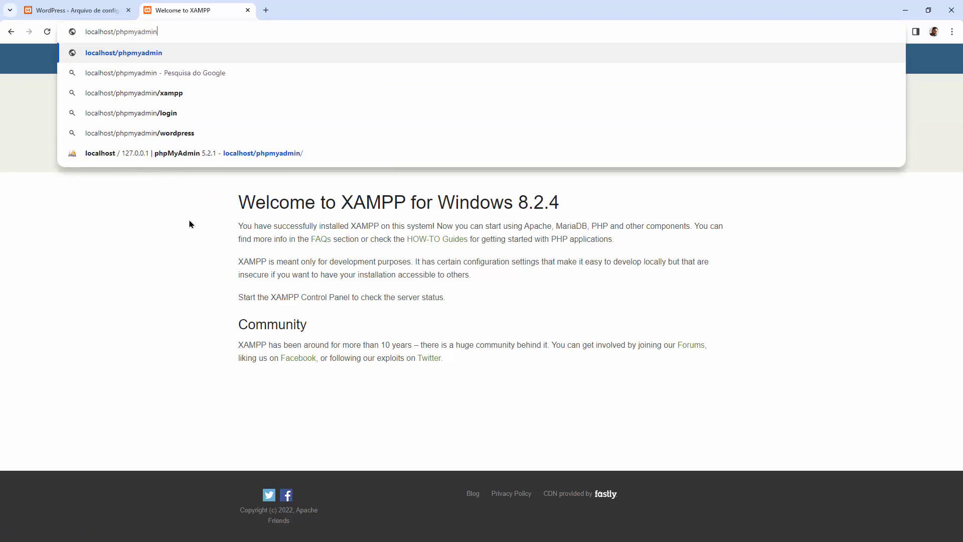
key("Return")
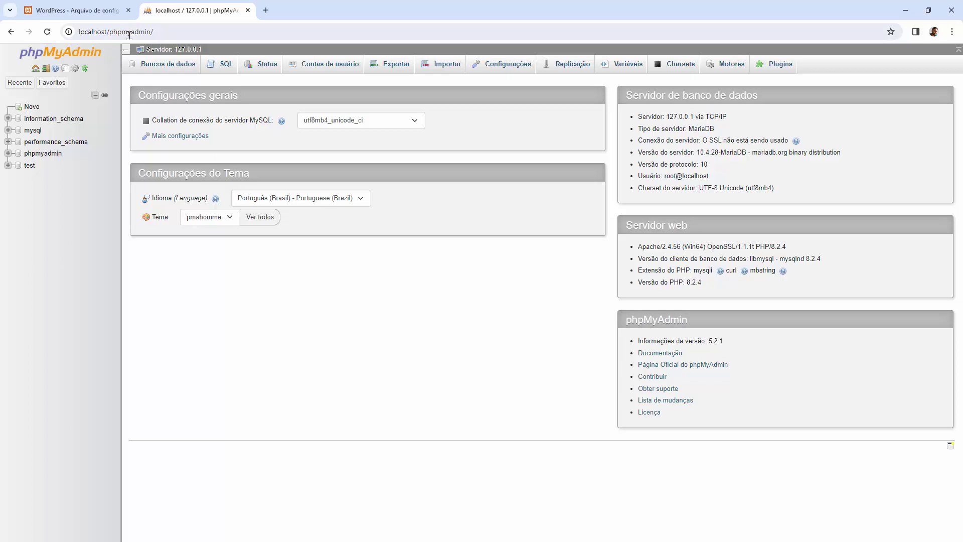
left_click(129, 33)
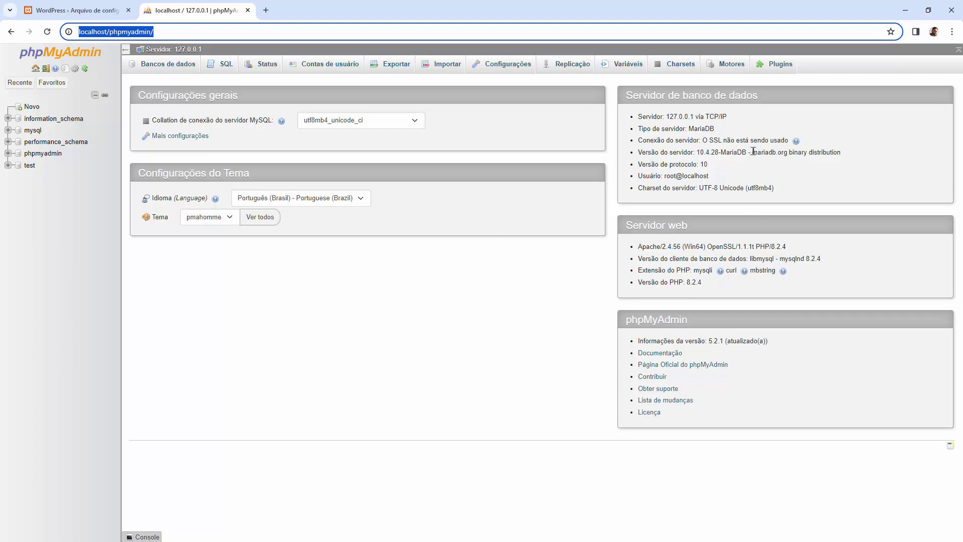
left_click(733, 121)
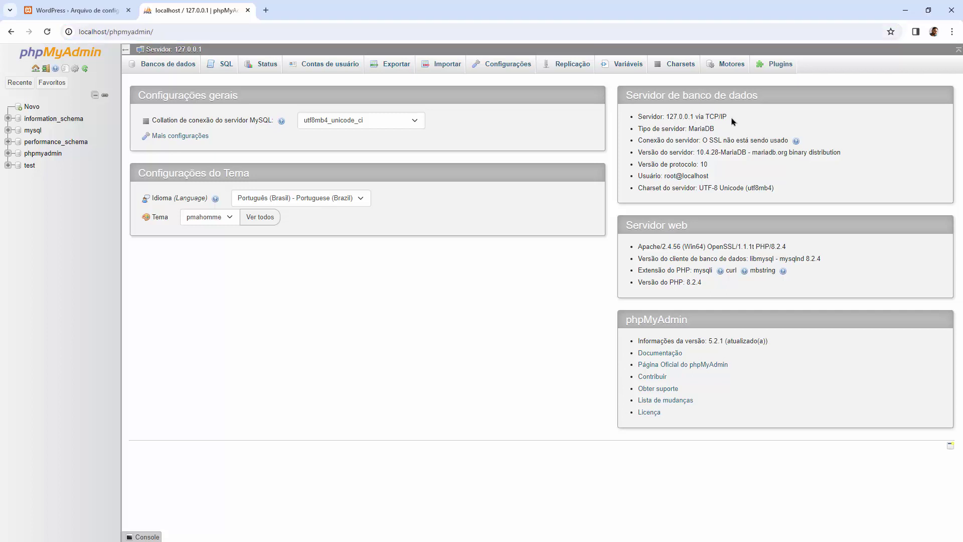
left_click_drag(732, 121, 697, 116)
left_click(673, 117)
left_click_drag(666, 117, 694, 119)
double_click(673, 117)
left_click_drag(731, 119, 697, 119)
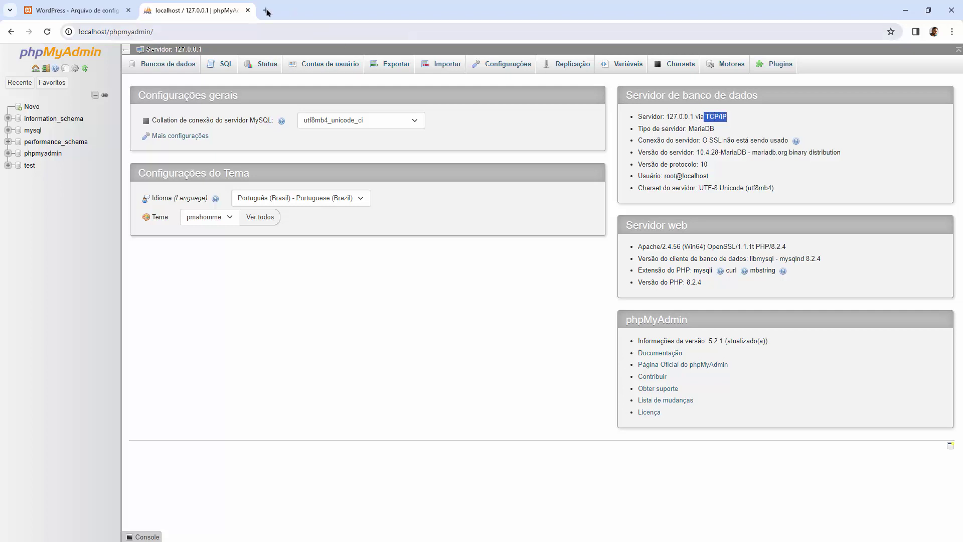
left_click(202, 30)
left_click(566, 289)
double_click(704, 130)
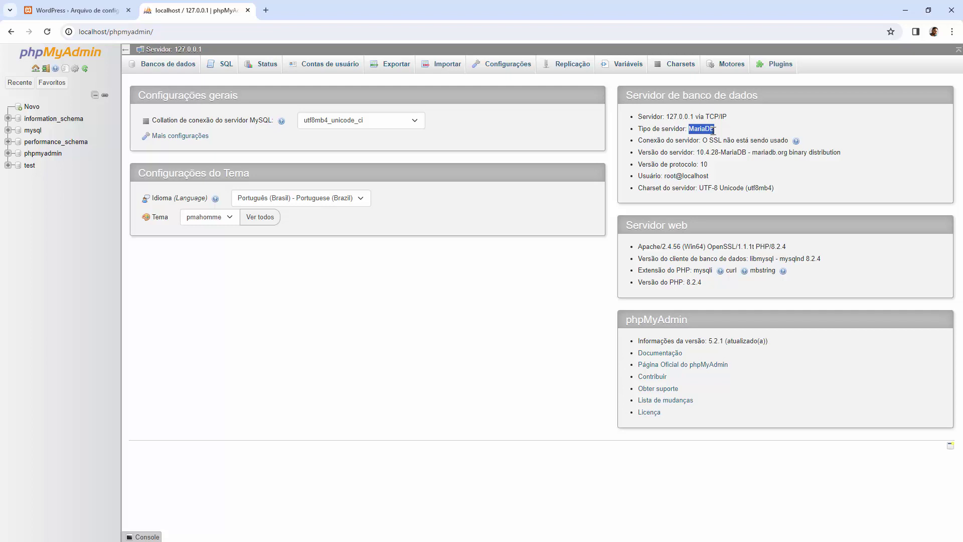
double_click(644, 176)
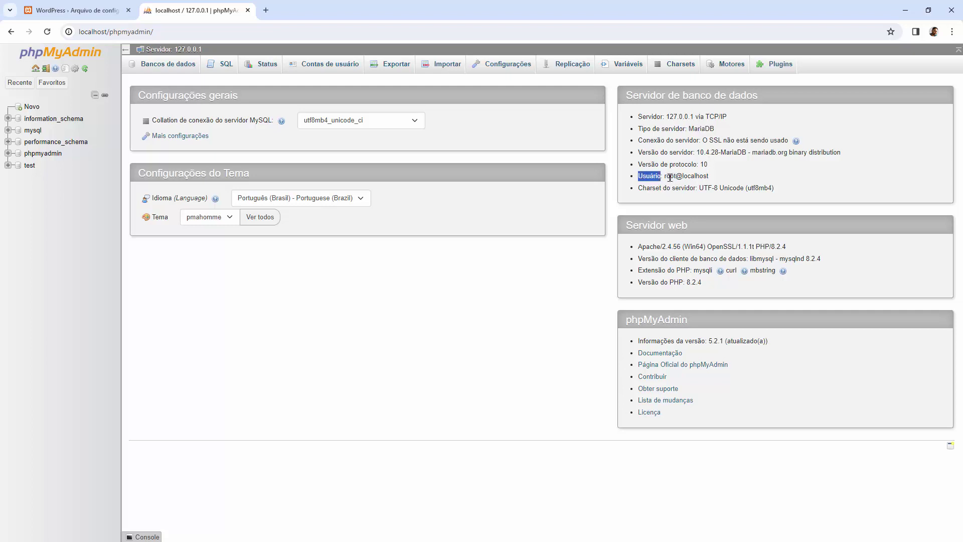
double_click(669, 176)
left_click_drag(708, 177, 667, 178)
double_click(671, 177)
left_click(407, 266)
Step: Create an empty database named carmelia in phpMyAdmin, then close that tab
left_click(33, 107)
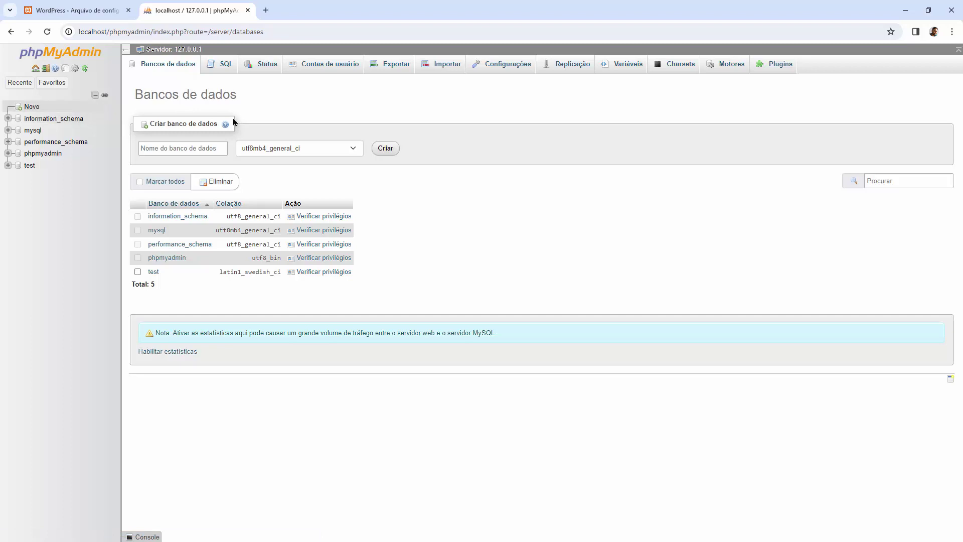
left_click(183, 143)
type("carmelia")
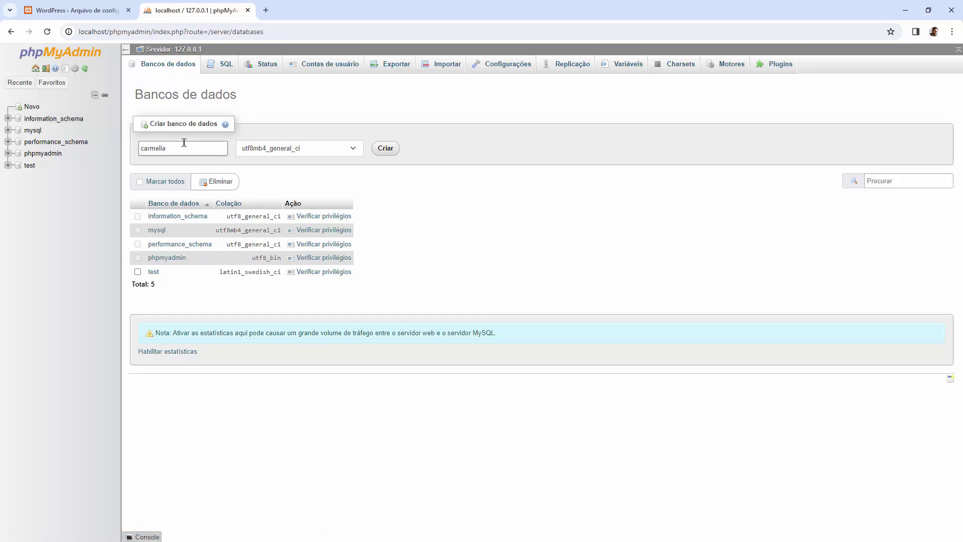
left_click(396, 149)
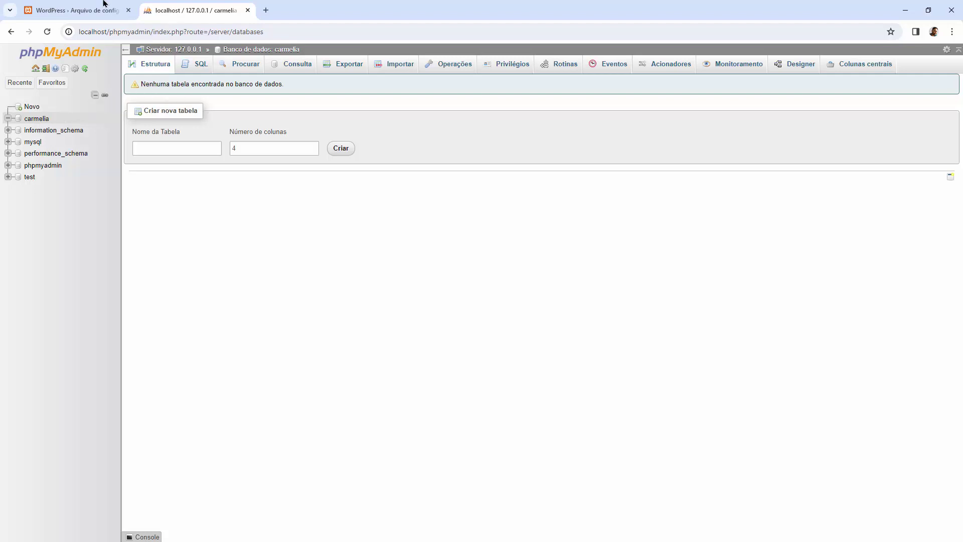
left_click(248, 10)
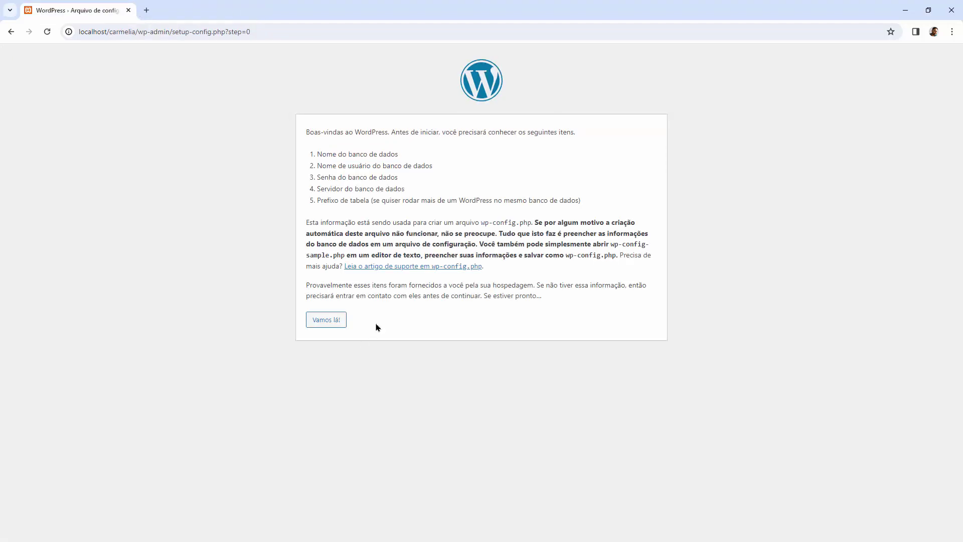
Step: Fill the connection form: database carmelia, user root, empty password, server localhost
left_click(327, 321)
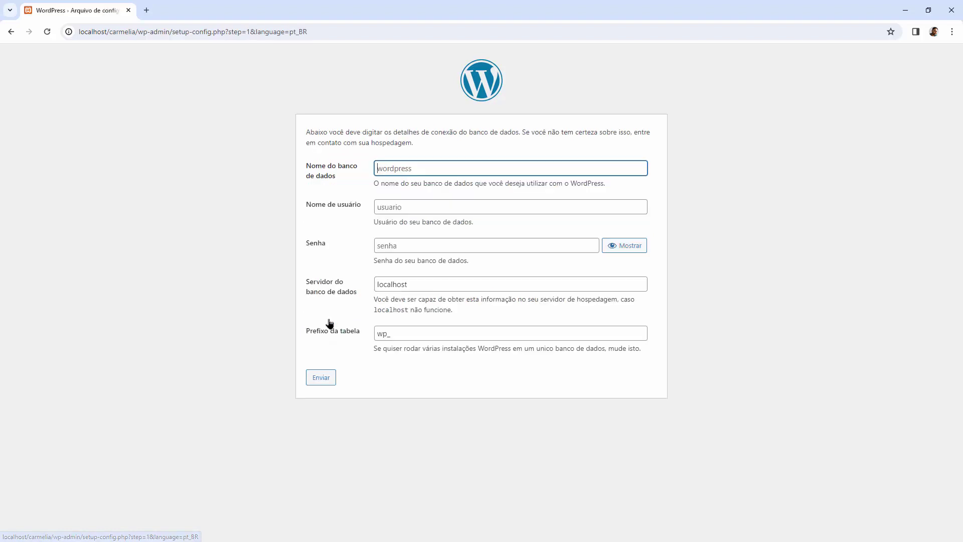
left_click(454, 171)
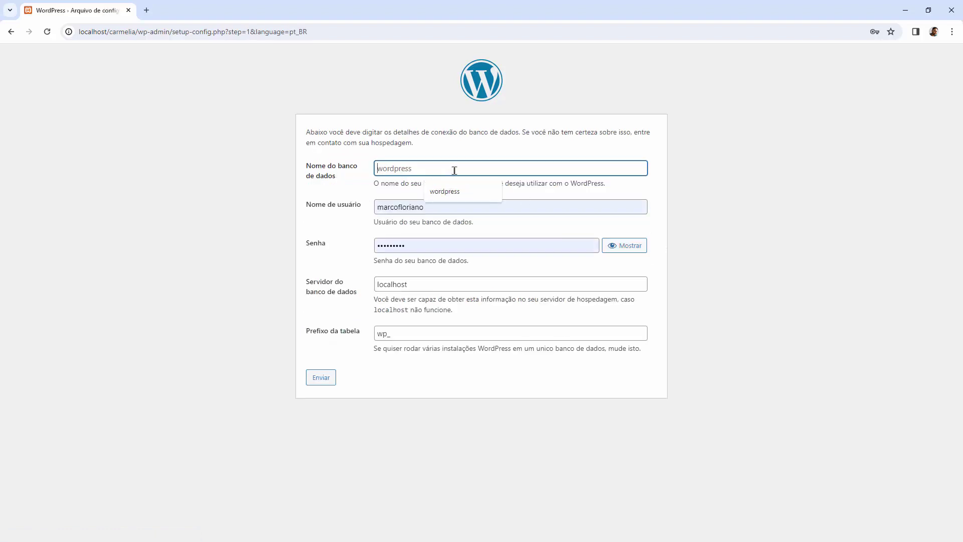
type("carmelia")
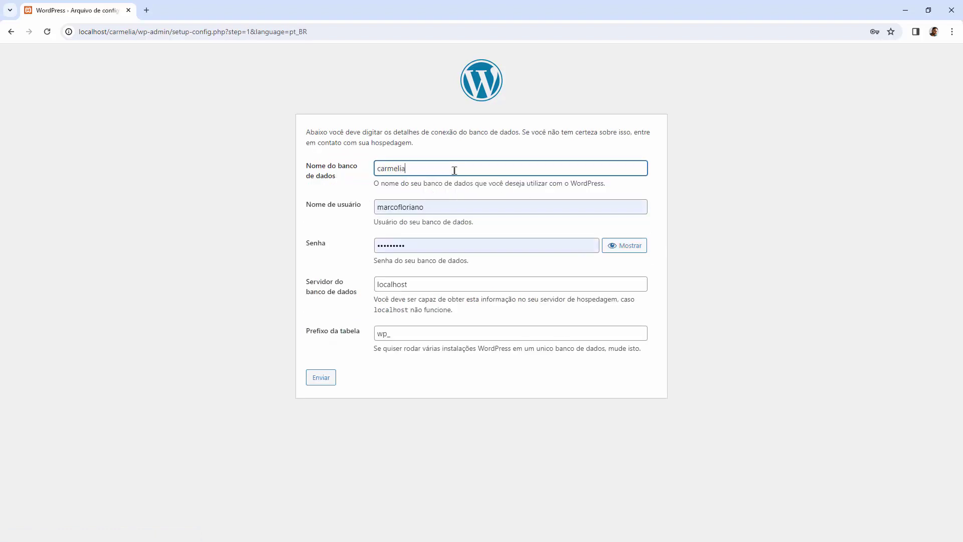
double_click(438, 211)
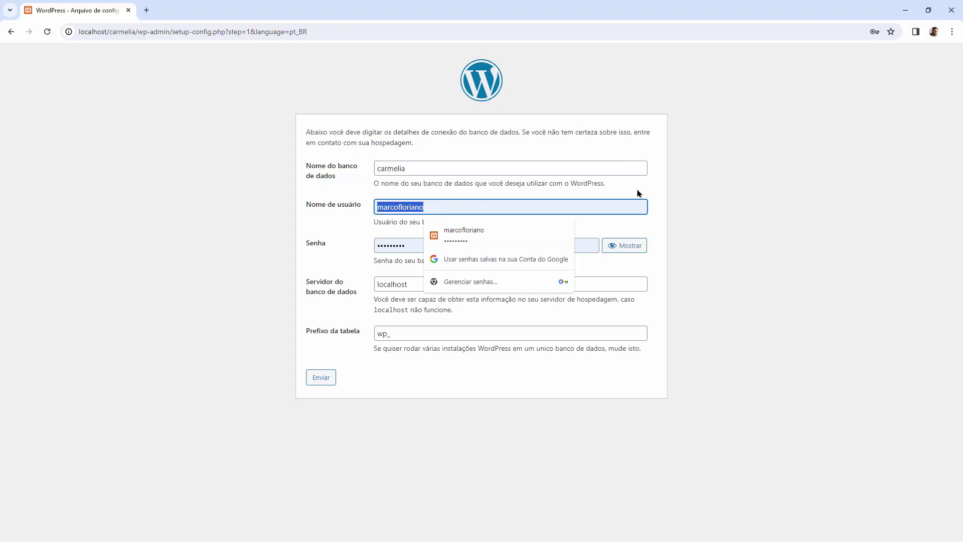
type("root")
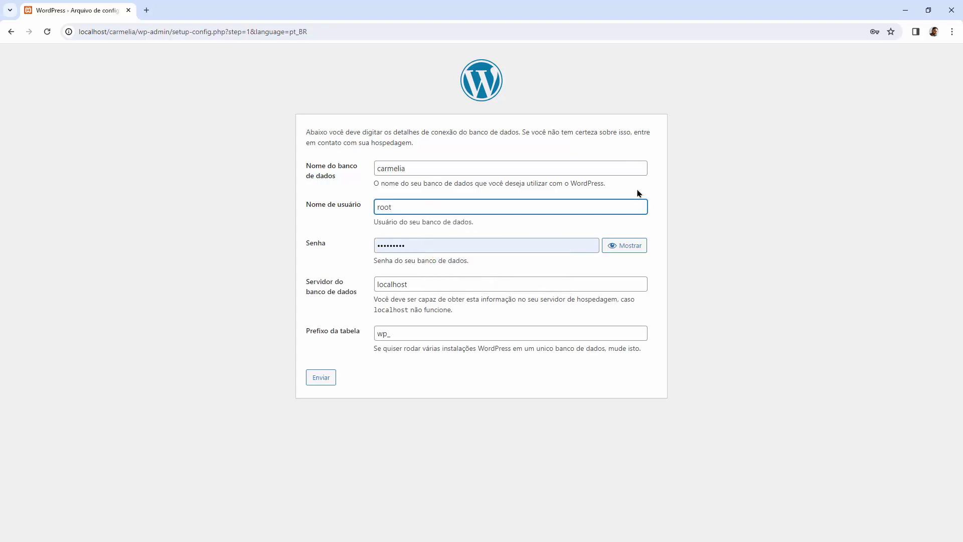
double_click(441, 247)
key("BackSpace")
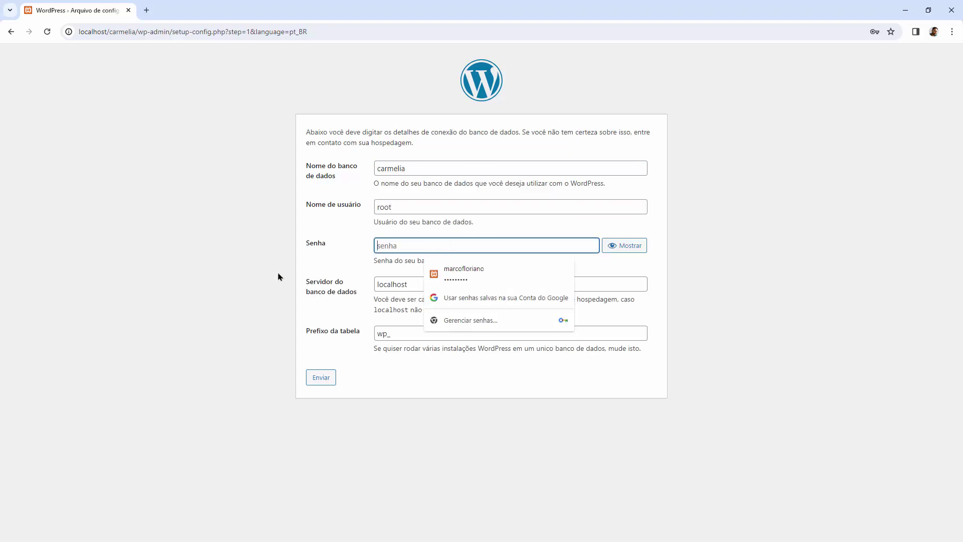
left_click(280, 276)
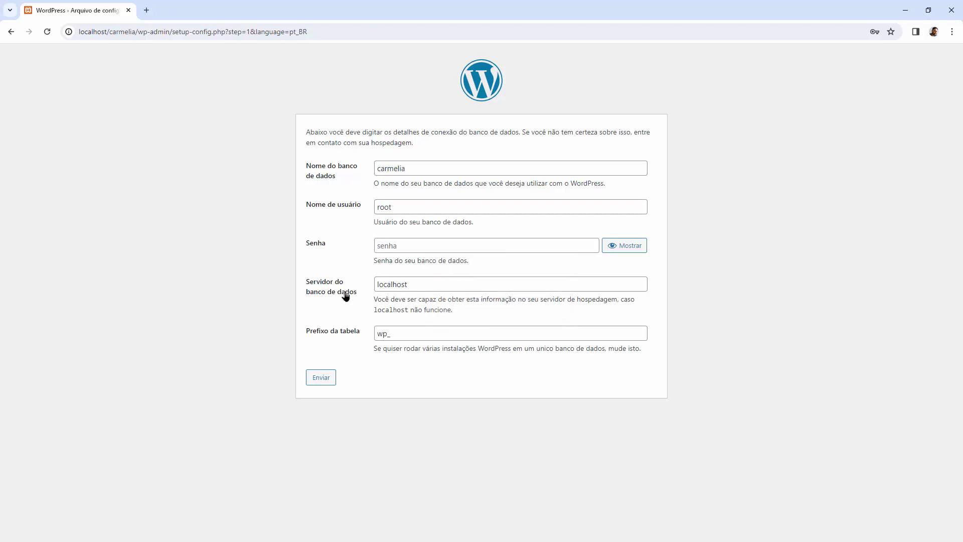
double_click(397, 286)
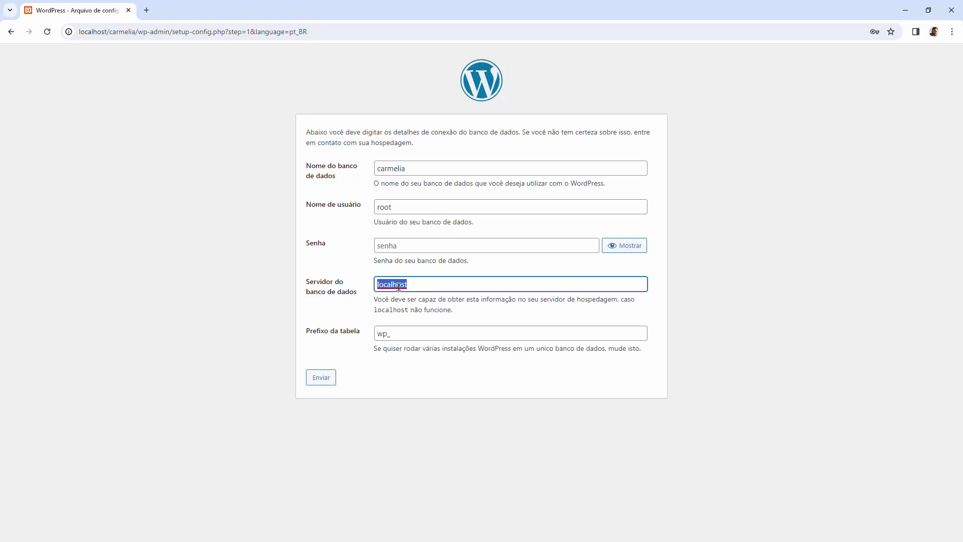
double_click(83, 31)
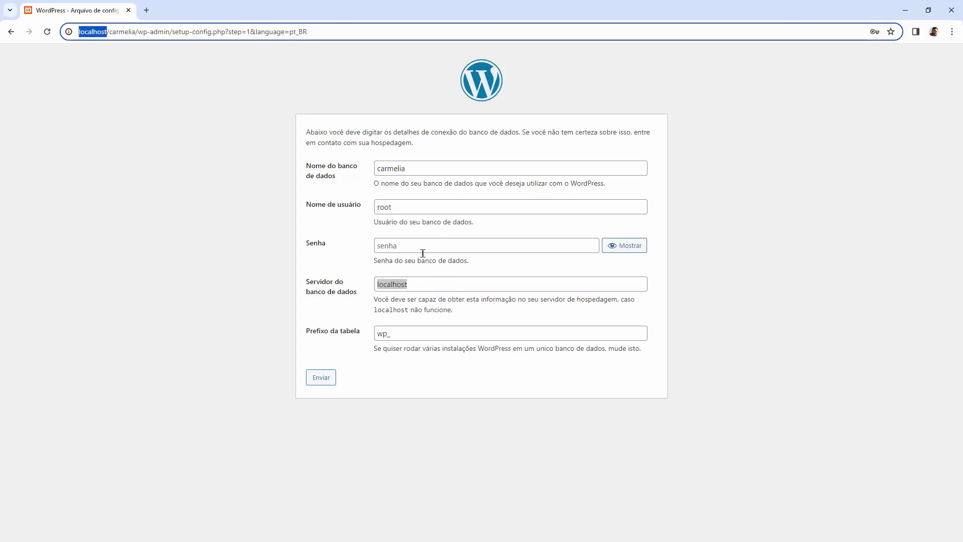
left_click(356, 304)
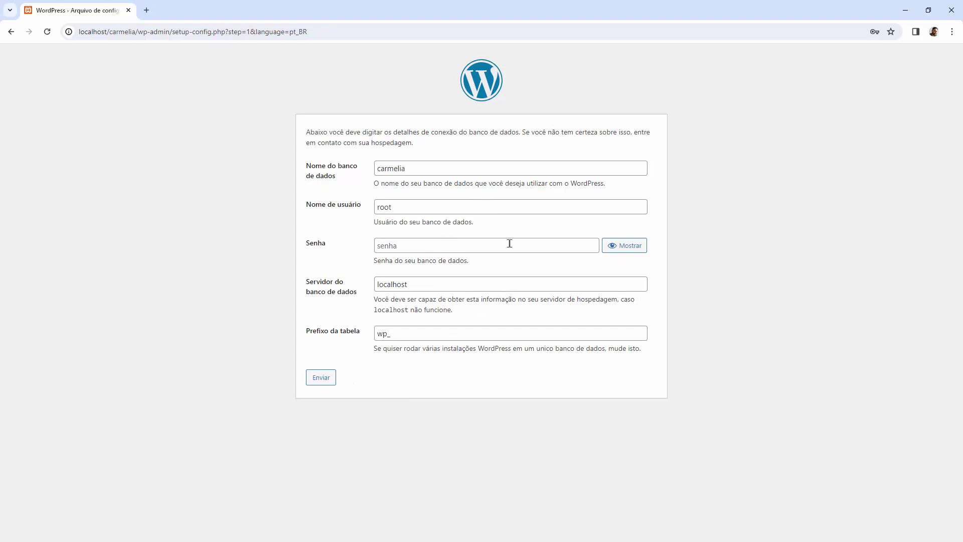
Step: Review the database name and user, then submit the form with Enviar
double_click(399, 169)
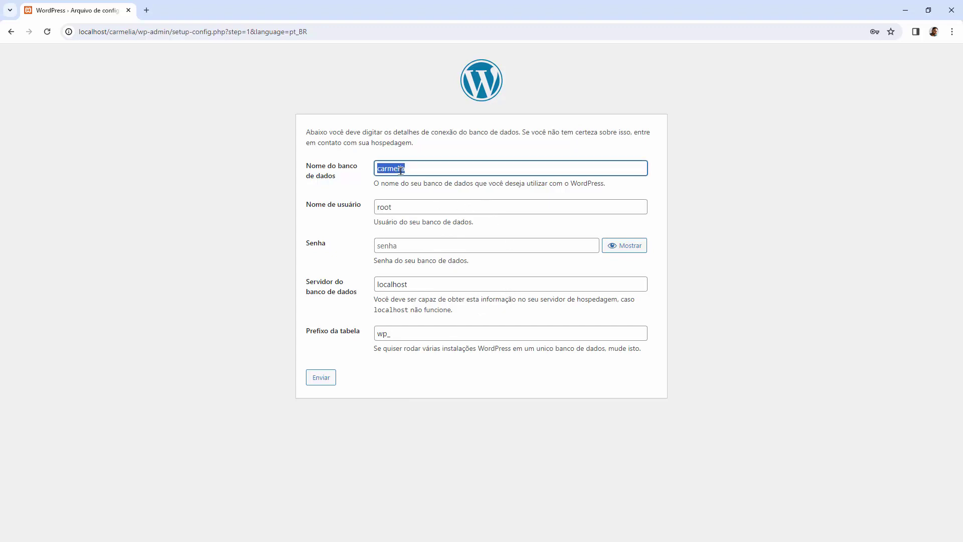
double_click(394, 210)
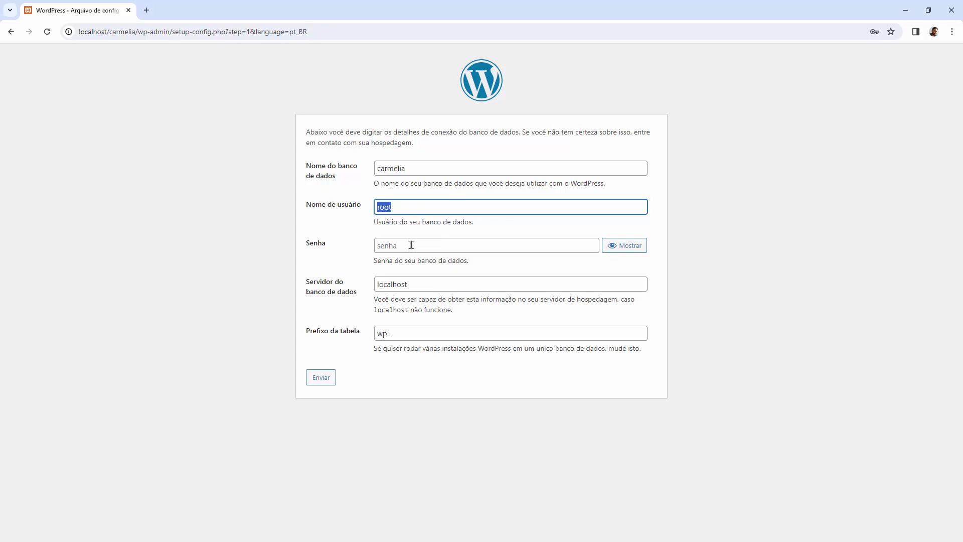
left_click(279, 250)
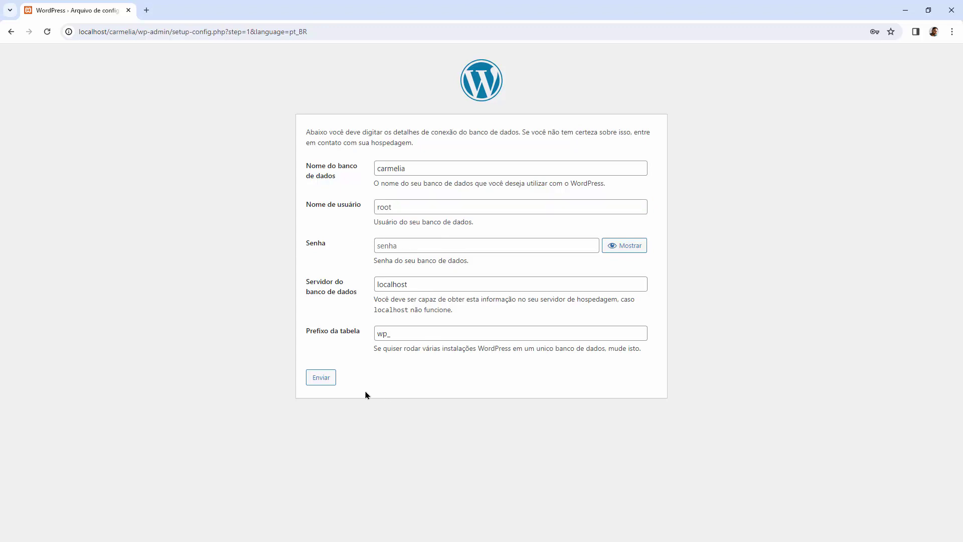
left_click(326, 381)
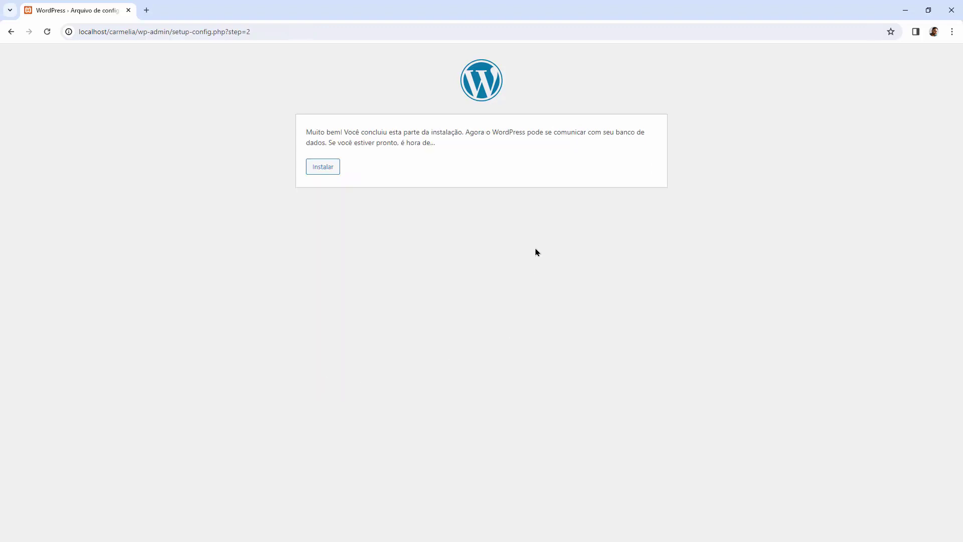
Step: Confirm the 'Muito bem!' connection message and start the installation with Instalar
left_click_drag(305, 135, 341, 132)
left_click(328, 171)
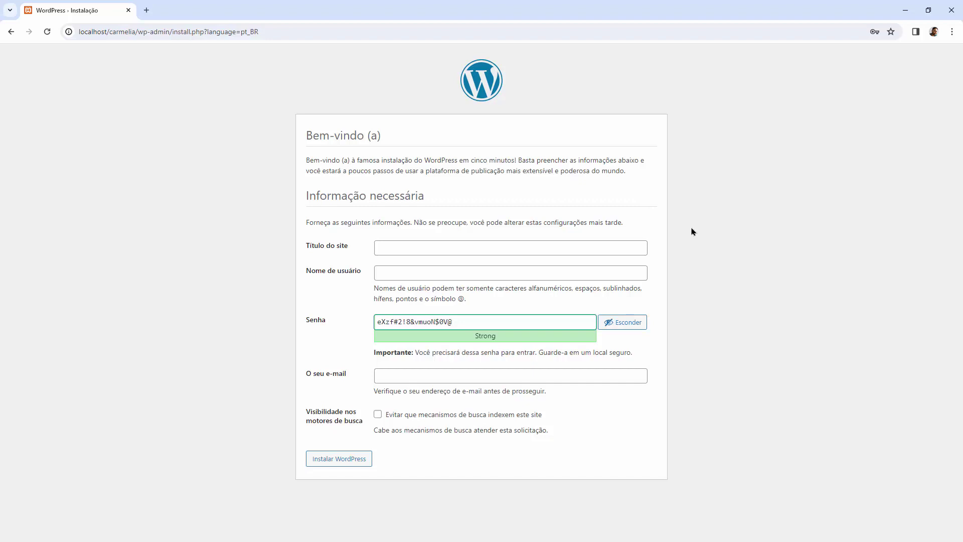
Step: Enter site title Carmélia and the admin username
left_click(491, 249)
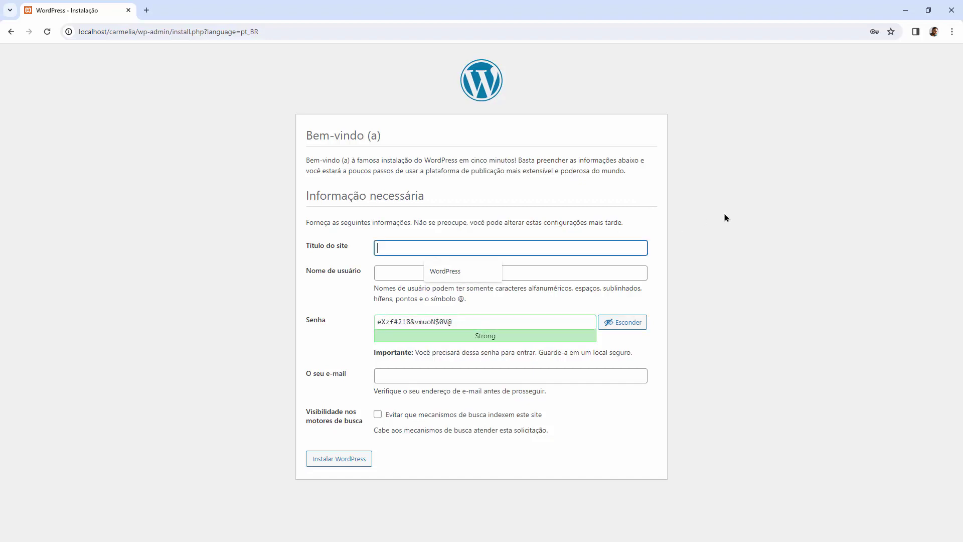
type("Carmélia")
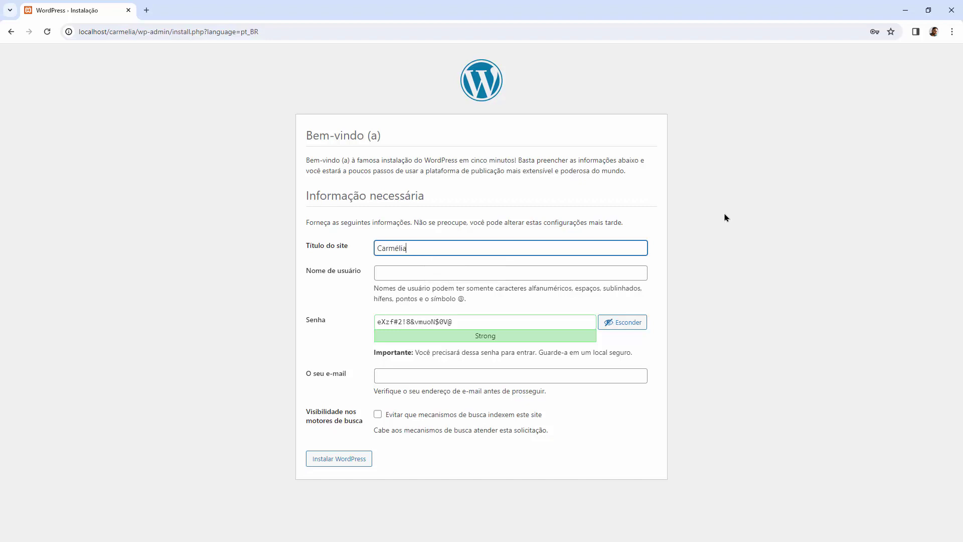
left_click(491, 269)
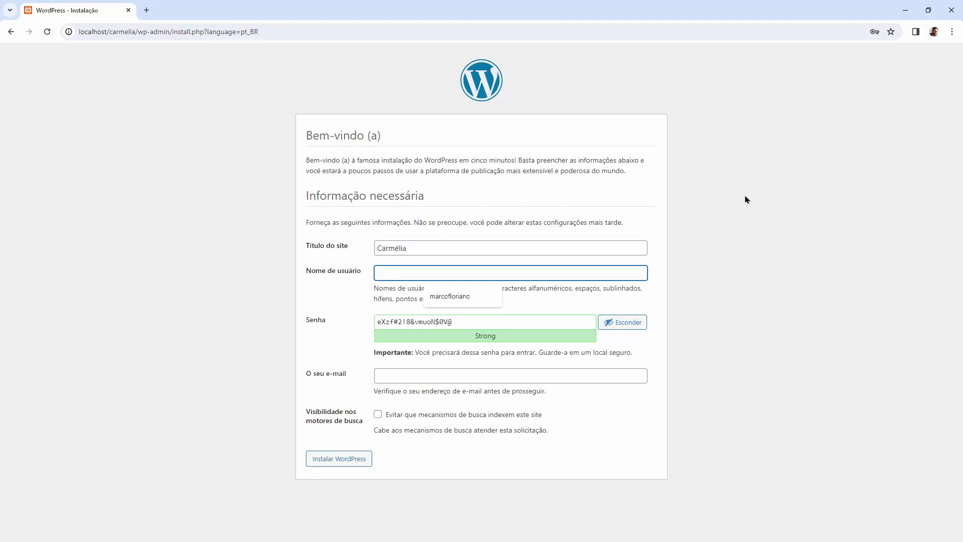
type("marcofloriano")
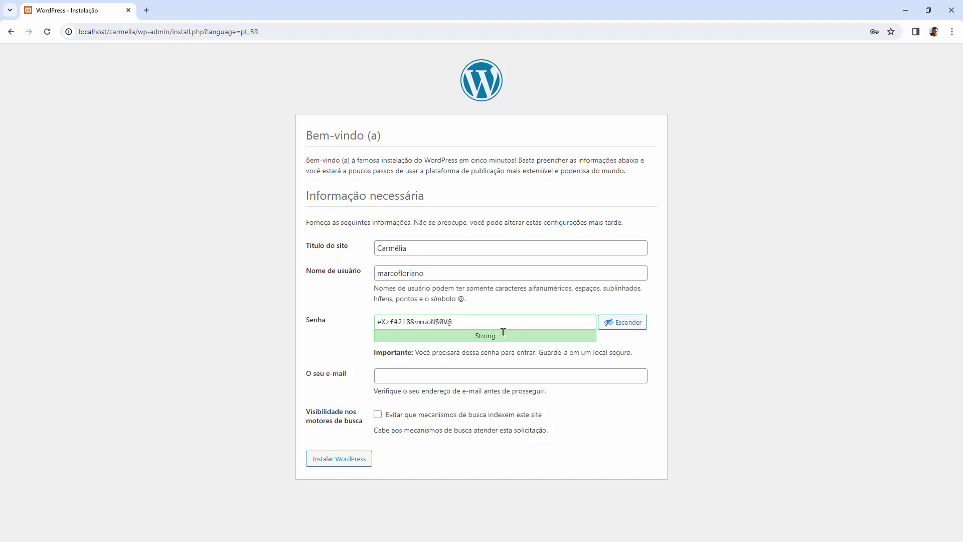
Step: Replace the generated password with a custom one rated Strong, toggling its visibility
left_click(484, 325)
key("ctrl+a")
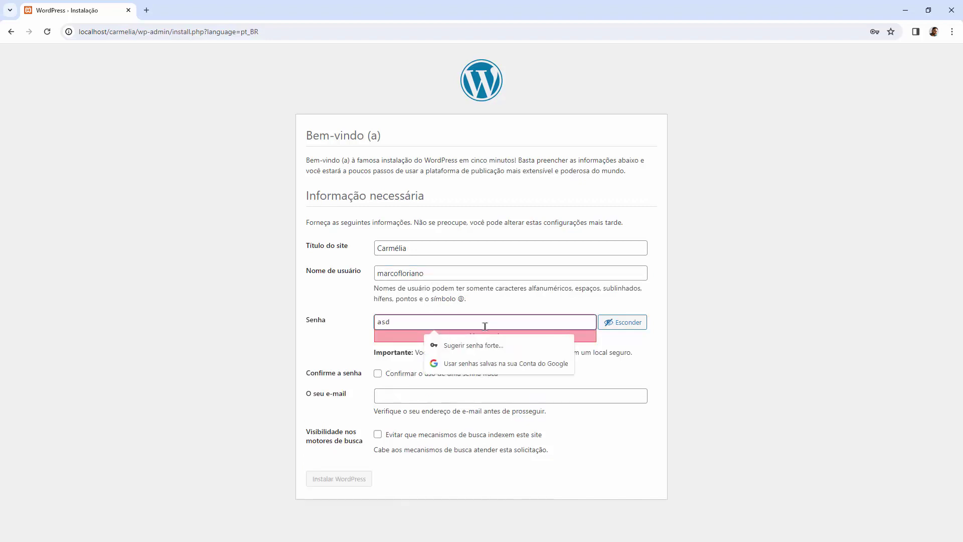
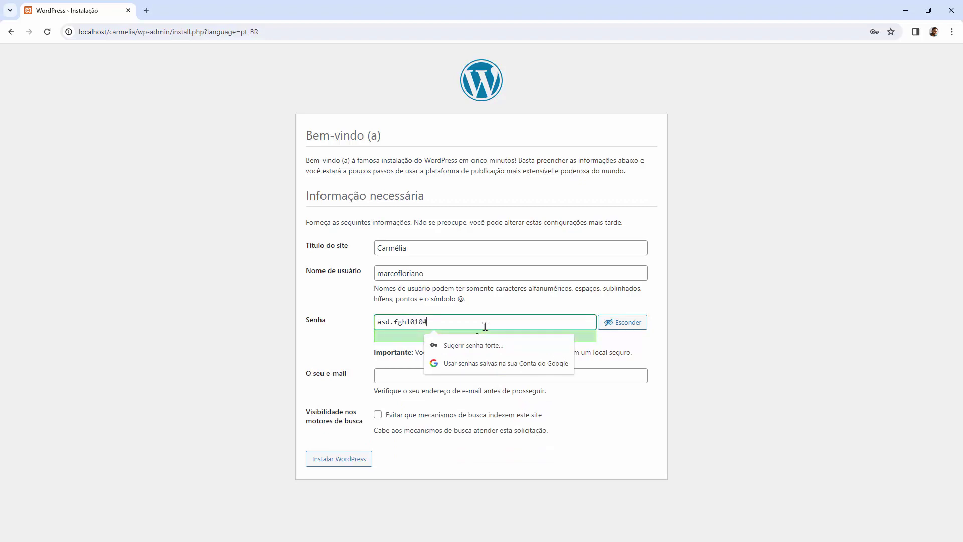
key("ctrl+a")
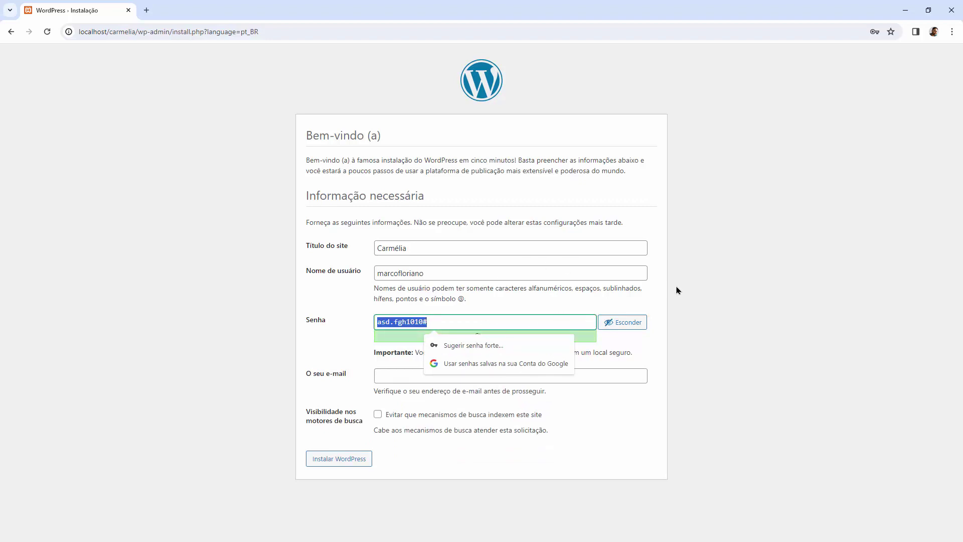
left_click(421, 314)
left_click(439, 323)
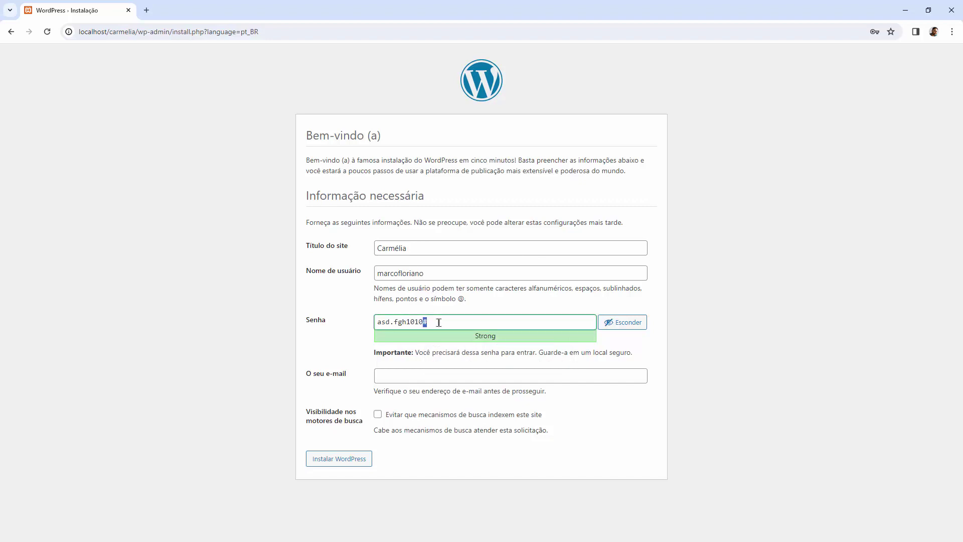
key("ctrl+a")
left_click(613, 325)
left_click(612, 325)
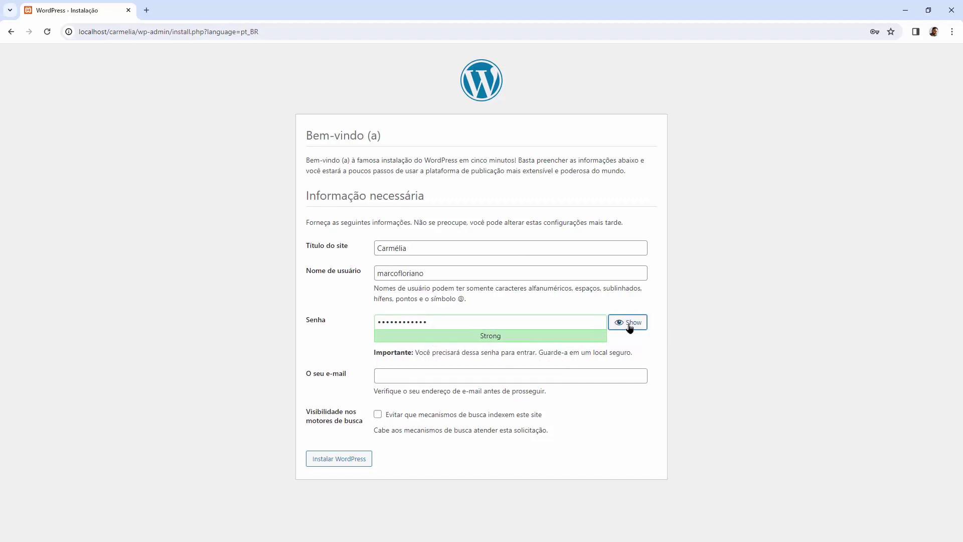
left_click(626, 325)
double_click(493, 337)
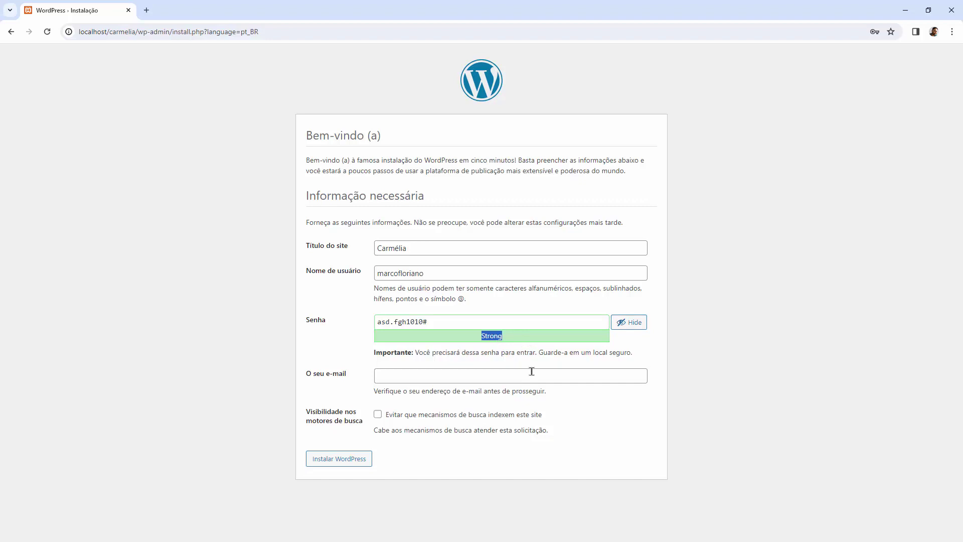
left_click(326, 345)
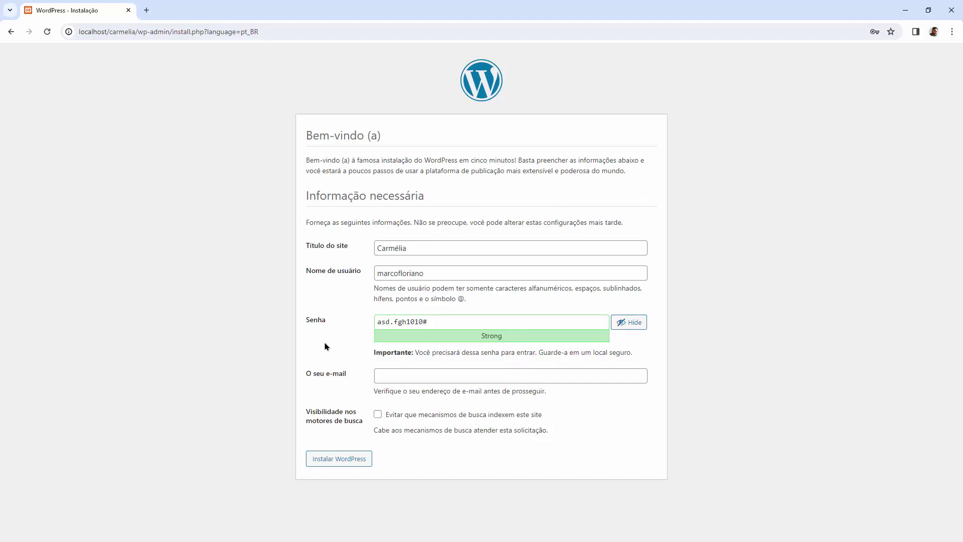
Step: Fill in the admin e-mail address
left_click(451, 375)
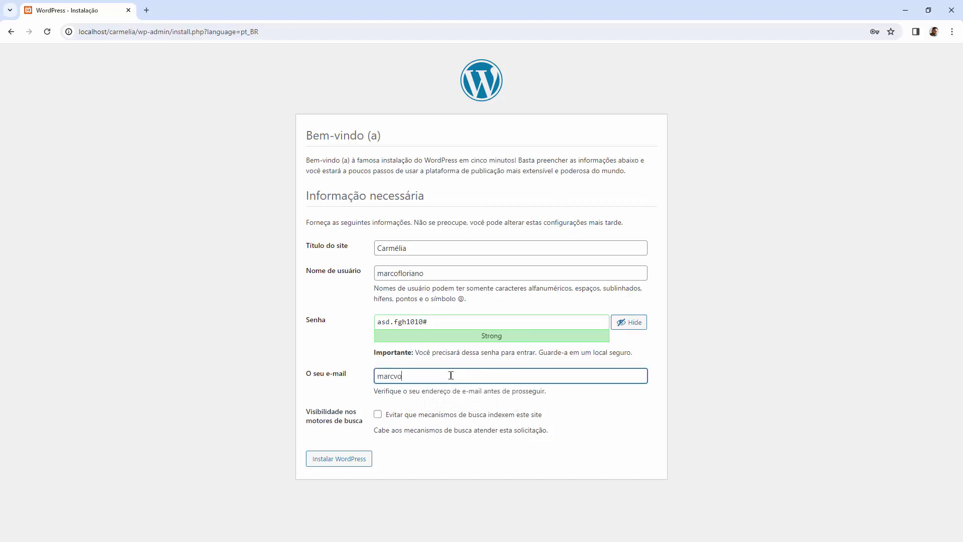
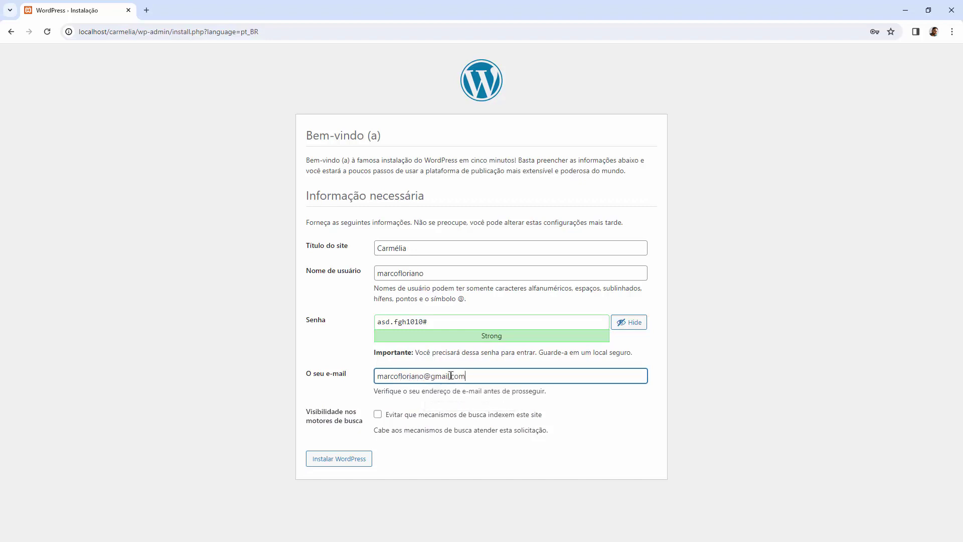
left_click(285, 402)
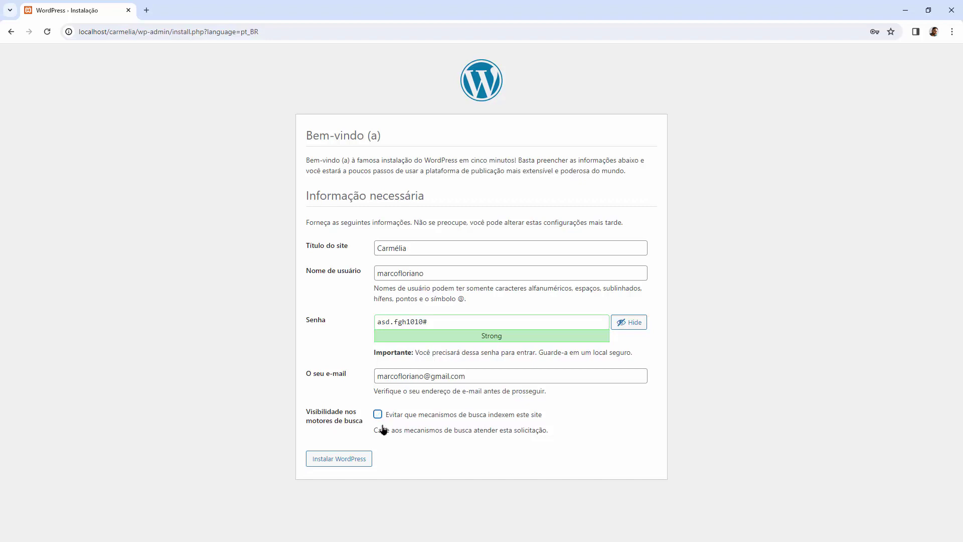
Step: Install WordPress for the Carmélia site, dismiss Chrome's password prompt, and proceed to the login page
left_click(353, 459)
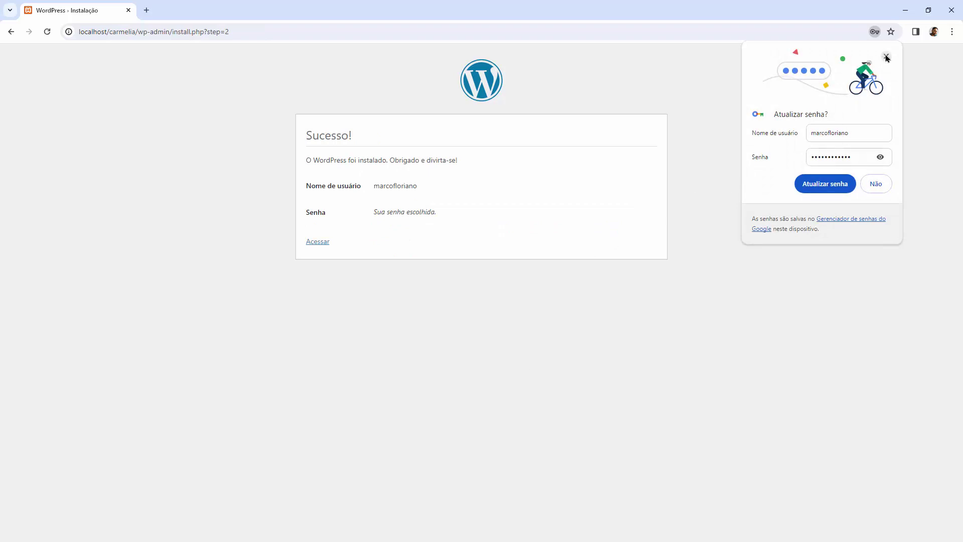
left_click(849, 186)
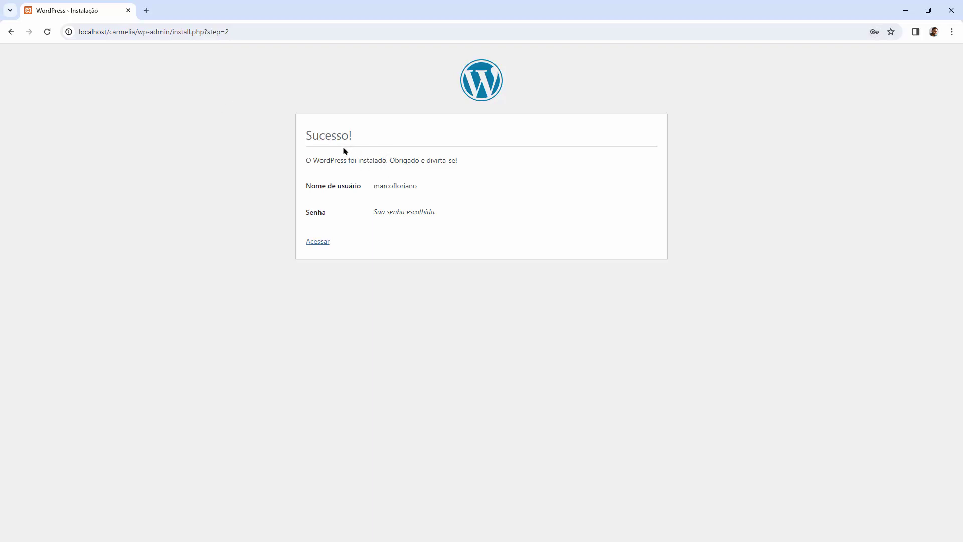
left_click(321, 242)
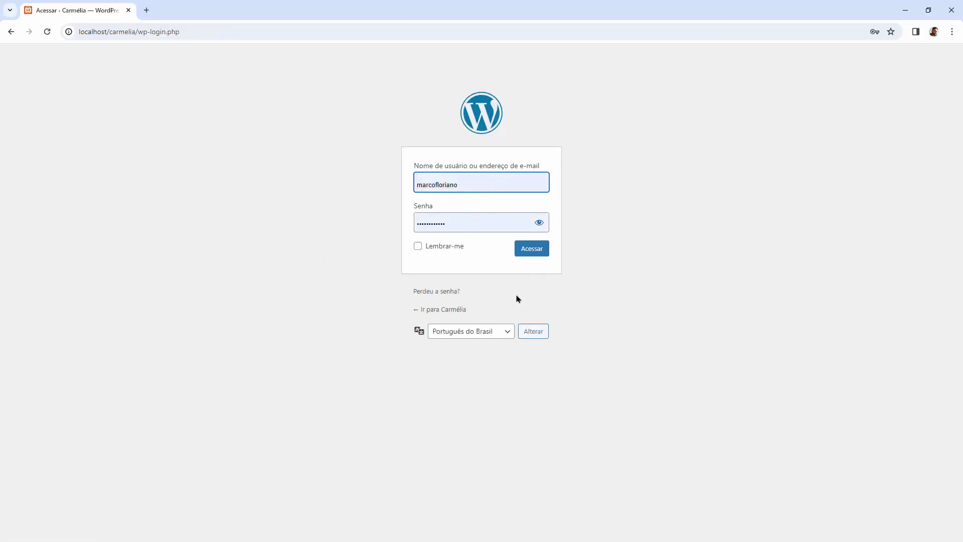
Step: Log in to the Carmélia admin area and examine the carmelia/wp-admin address
left_click(529, 251)
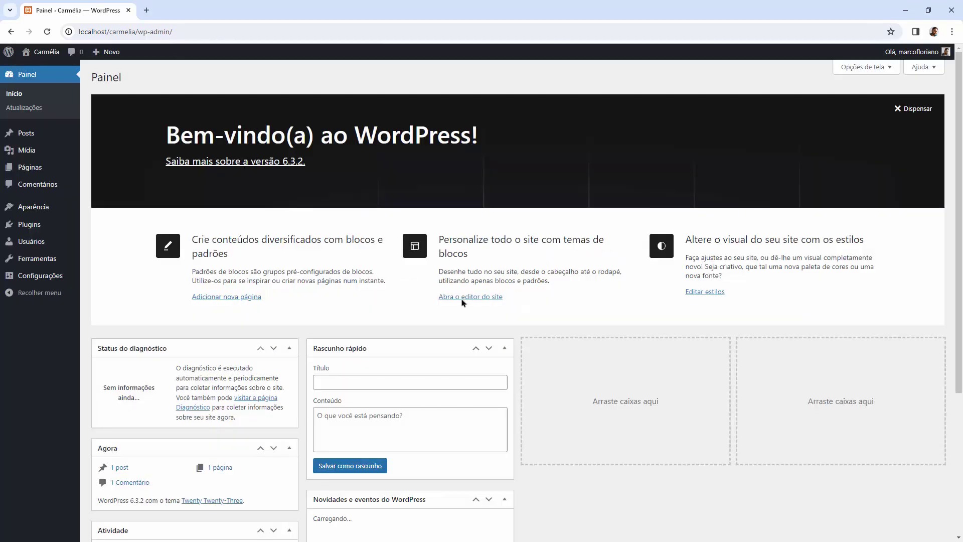
double_click(127, 32)
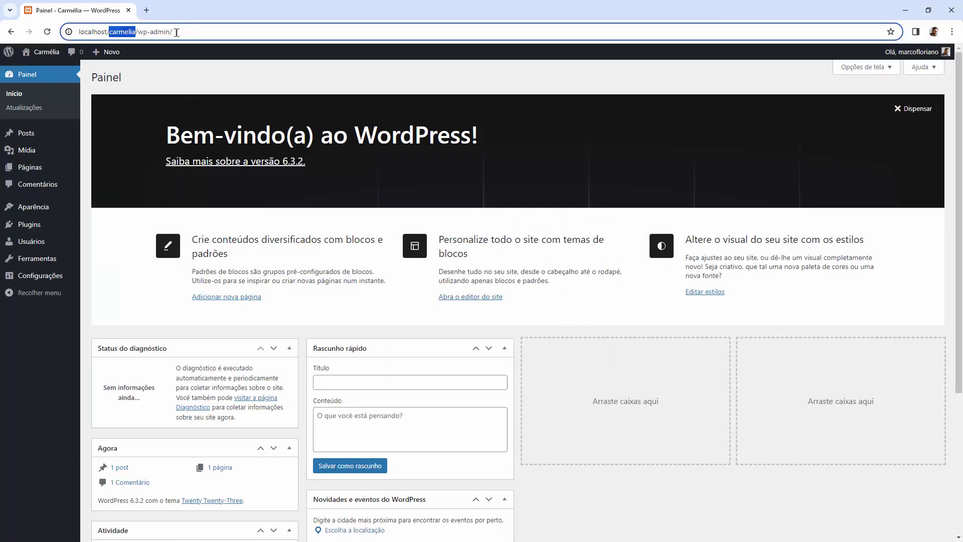
left_click_drag(185, 31, 135, 32)
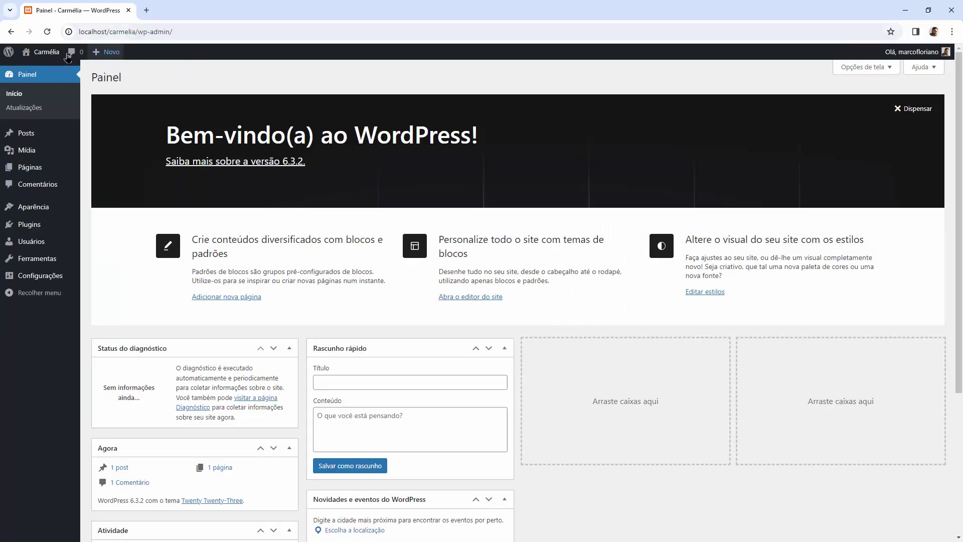
Step: Visit the public site, read the Olá, mundo! post, return to the Painel, then switch to XAMPP
left_click(37, 71)
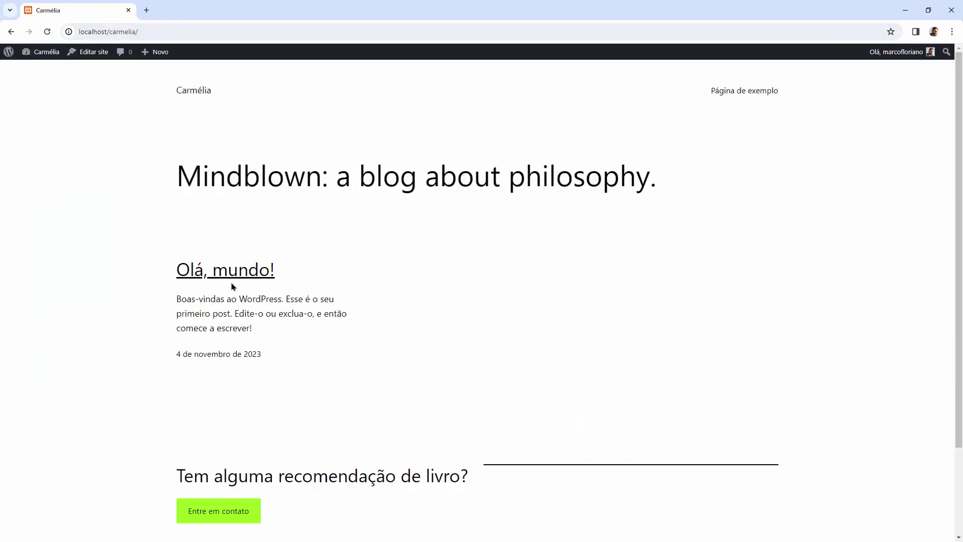
left_click(225, 272)
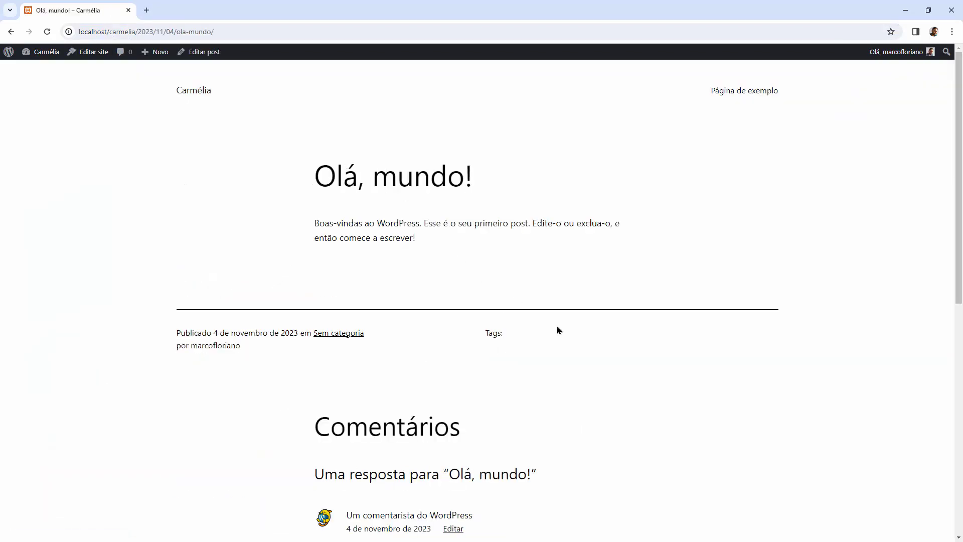
scroll(557, 329, "down", 10)
scroll(559, 329, "up", 9)
mouse_move(43, 51)
left_click(31, 69)
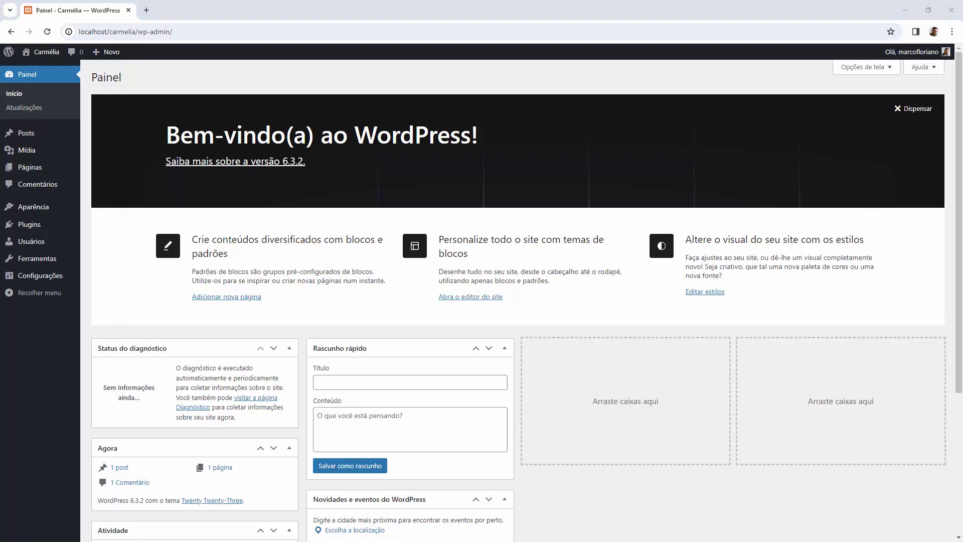
key("alt+Tab")
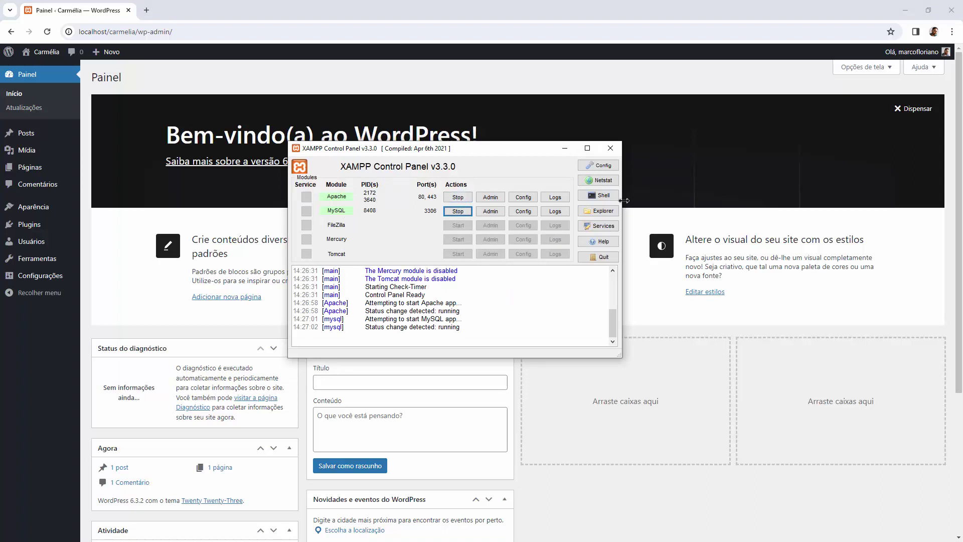
Step: Review the XAMPP Control Panel settings, including the notepad.exe editor, and close them
left_click(597, 166)
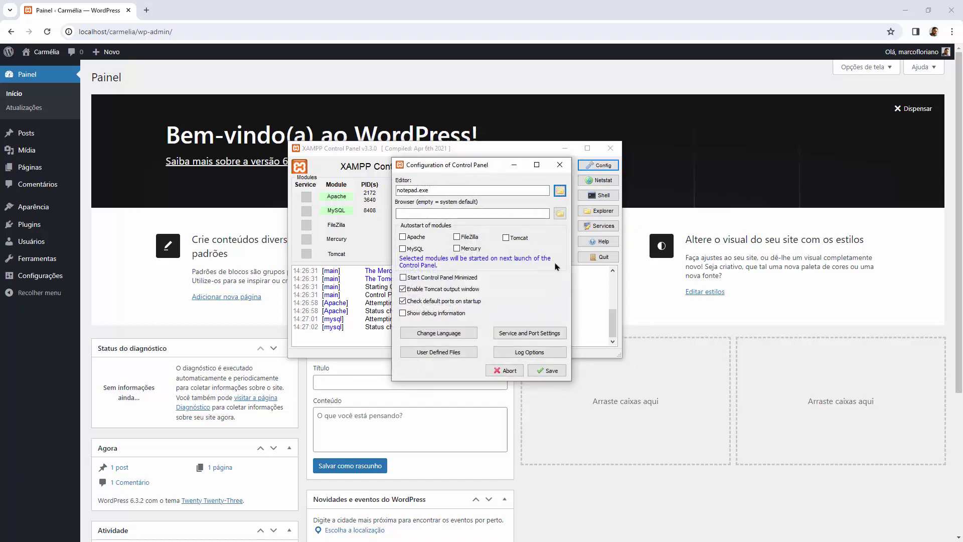
left_click(560, 165)
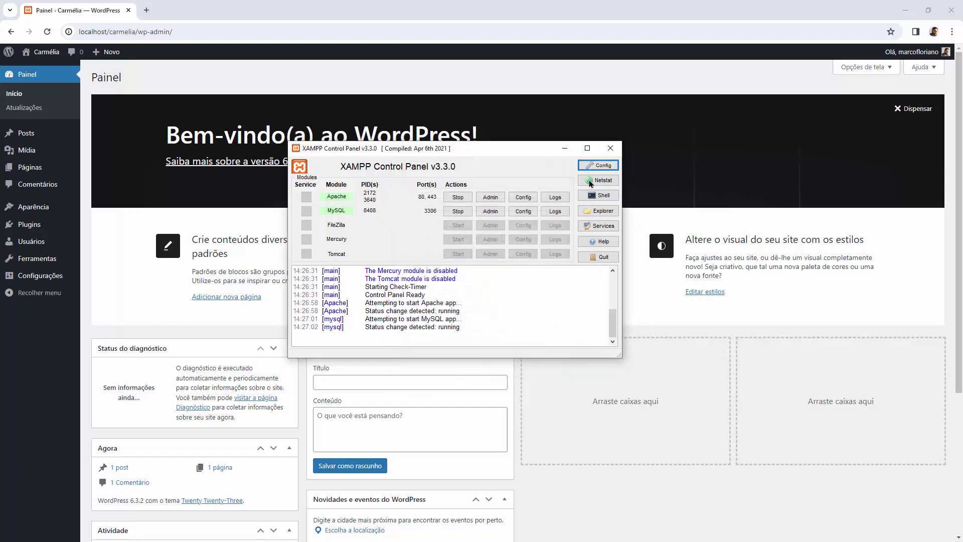
left_click(589, 166)
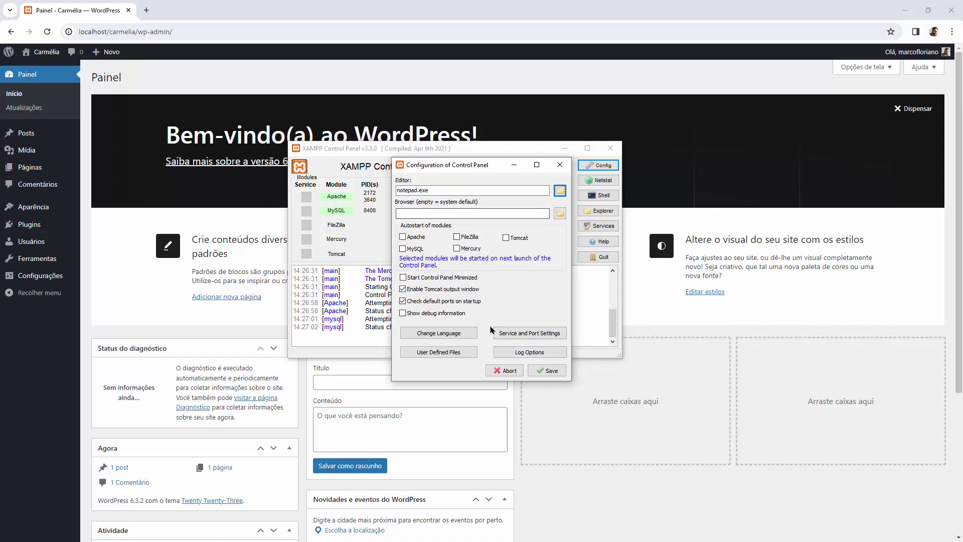
left_click(342, 161)
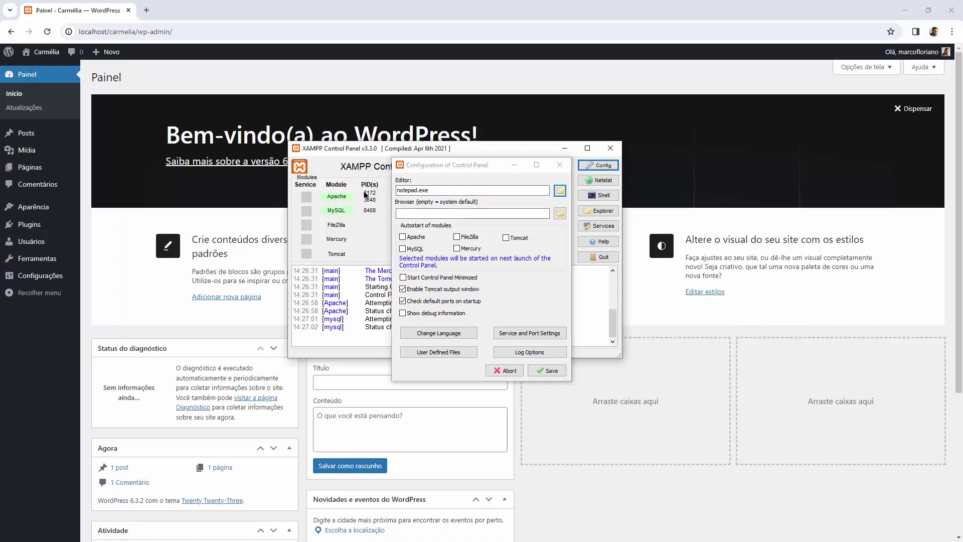
left_click_drag(443, 166, 548, 172)
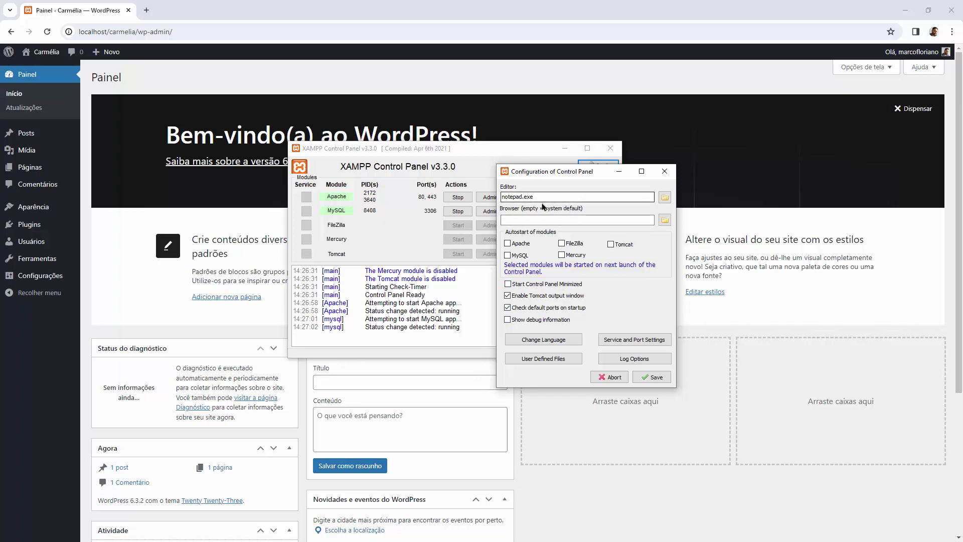
double_click(508, 196)
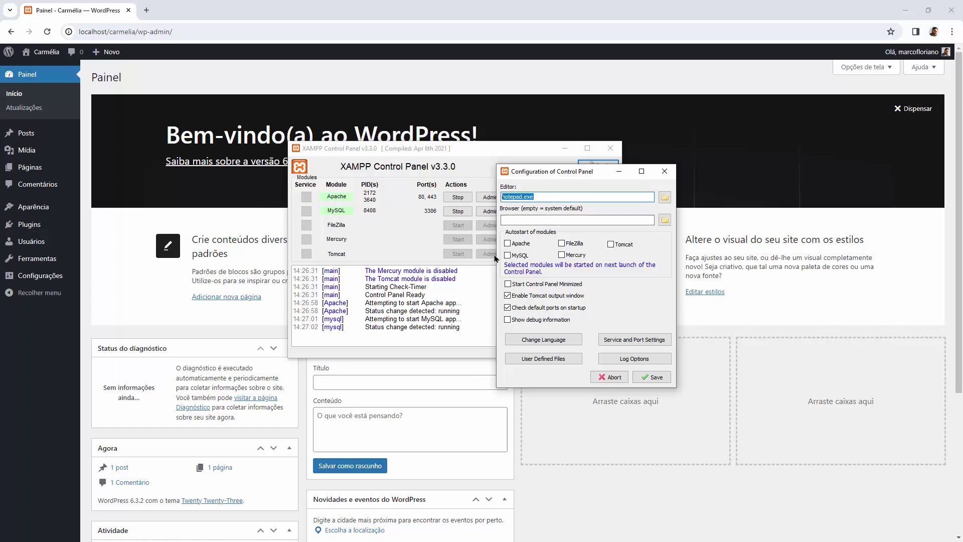
left_click(665, 171)
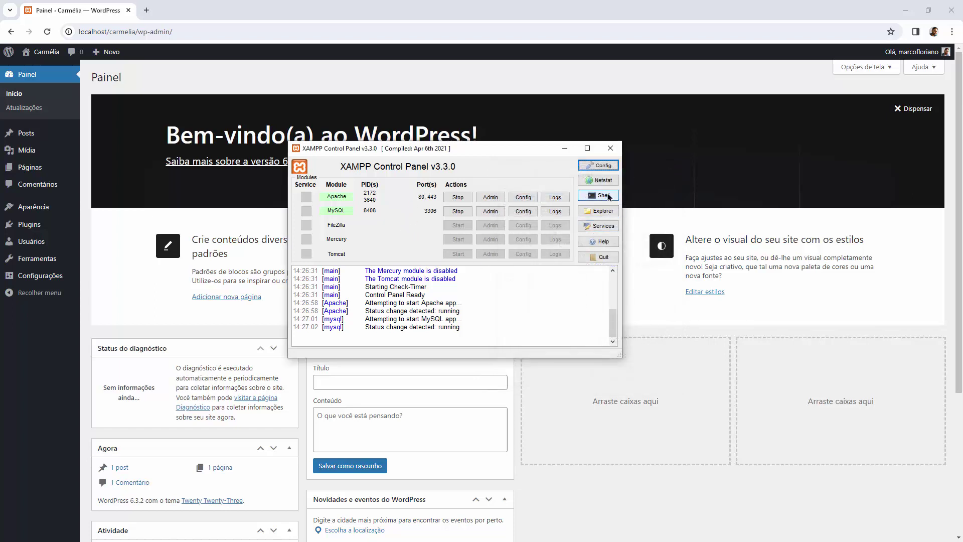
Step: Browse the Apache and MySQL config file lists, then open Apache's php.ini in Notepad
left_click(530, 199)
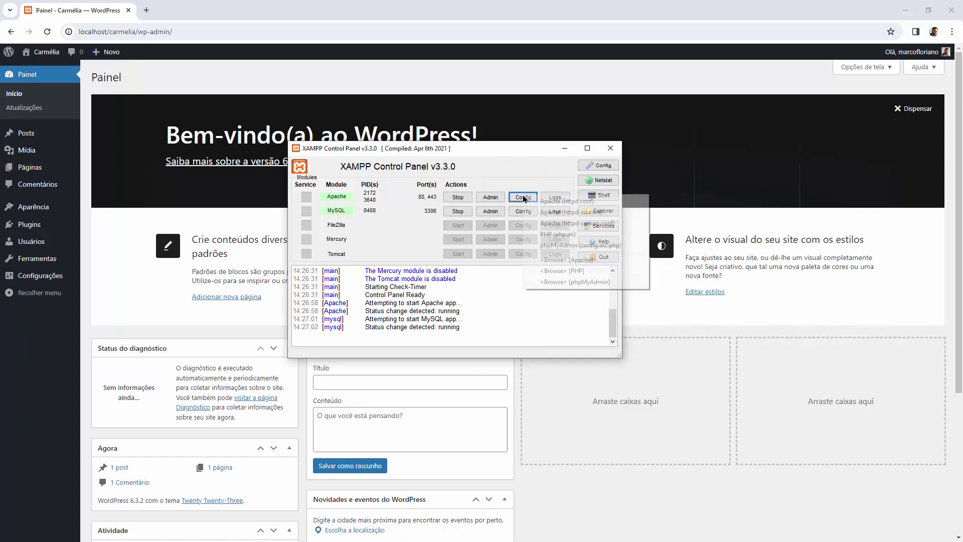
left_click(519, 176)
left_click(523, 210)
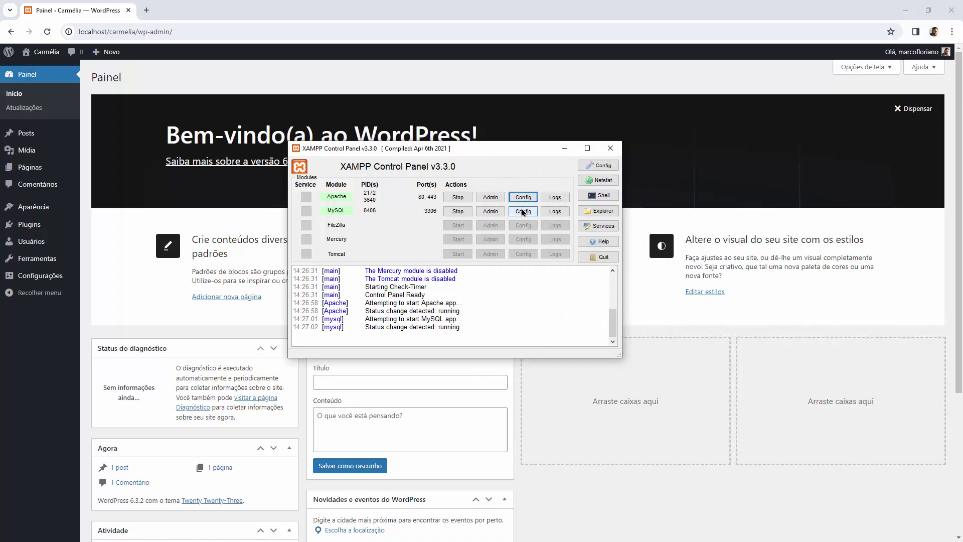
left_click(542, 168)
left_click(524, 198)
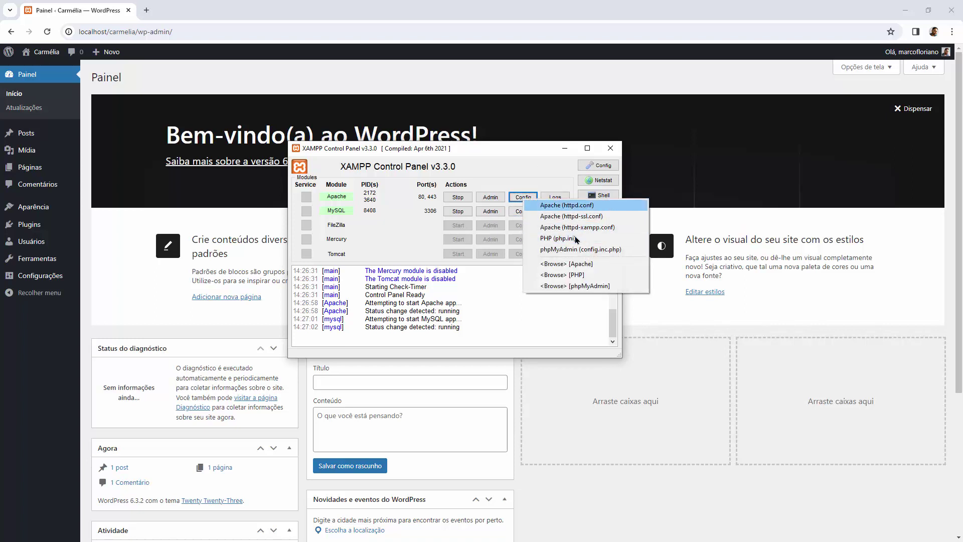
left_click(514, 167)
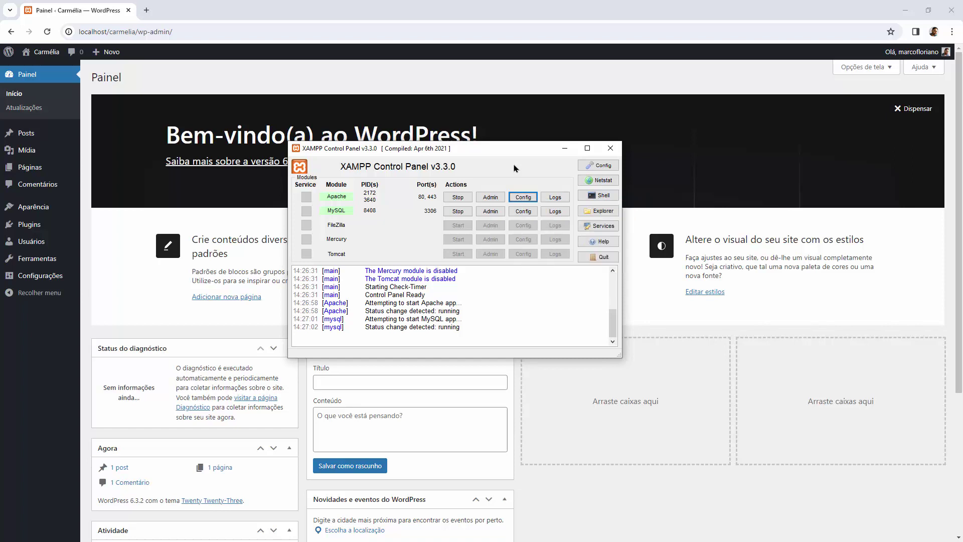
left_click(523, 197)
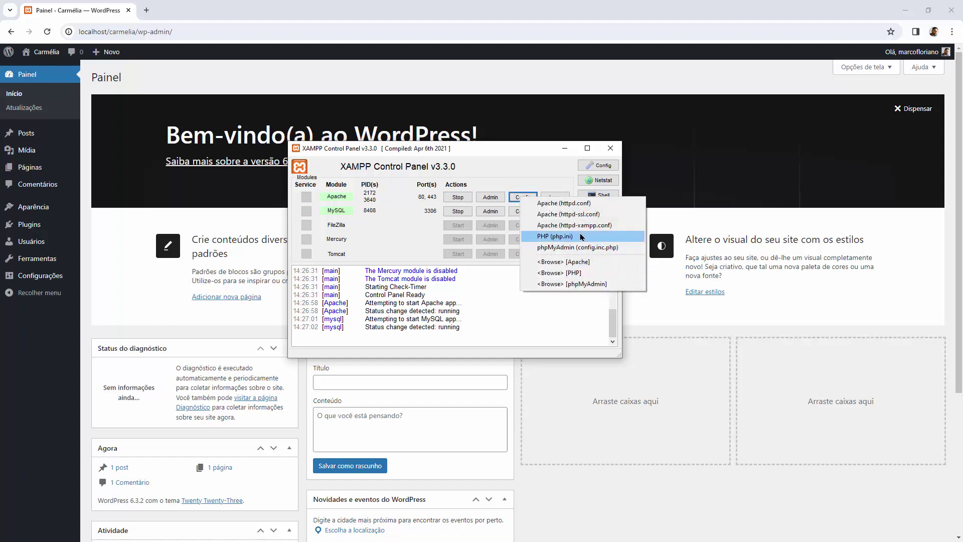
left_click(581, 237)
scroll(452, 169, "down", 8)
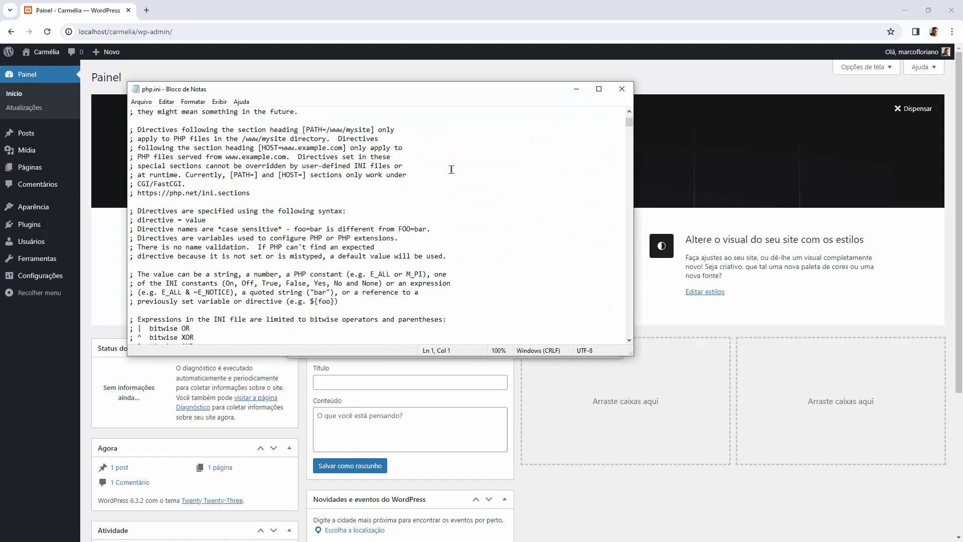
Step: Scroll through php.ini and close Notepad without saving changes
scroll(436, 193, "down", 4)
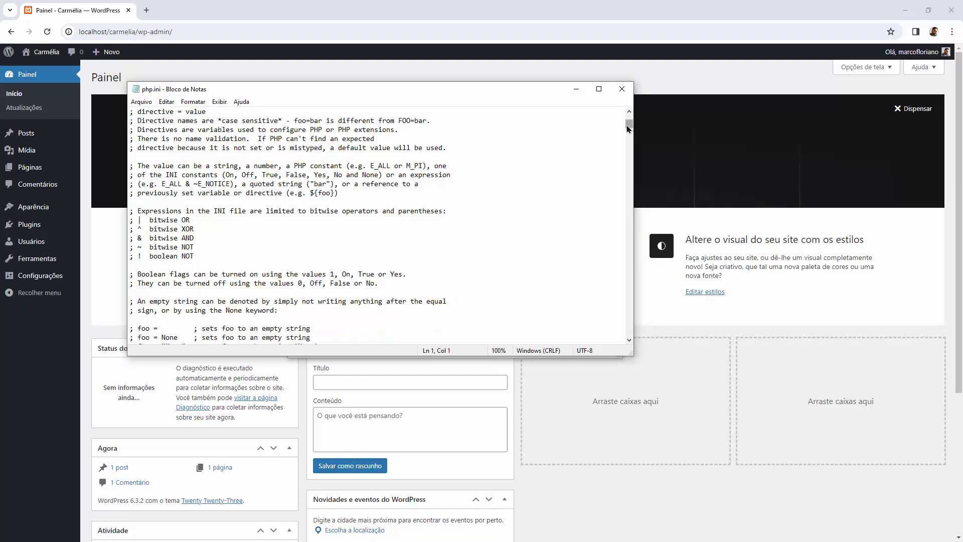
left_click_drag(628, 129, 627, 158)
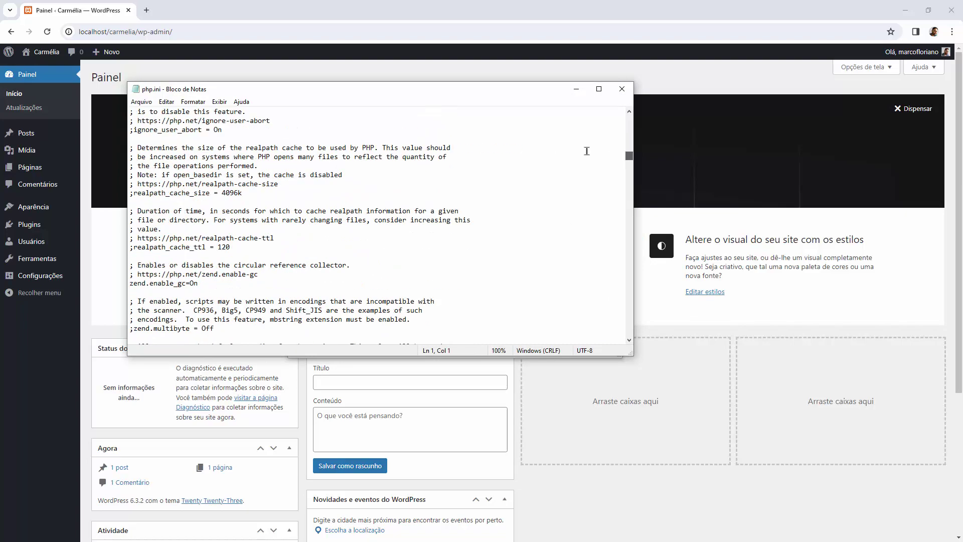
left_click(309, 221)
left_click(622, 89)
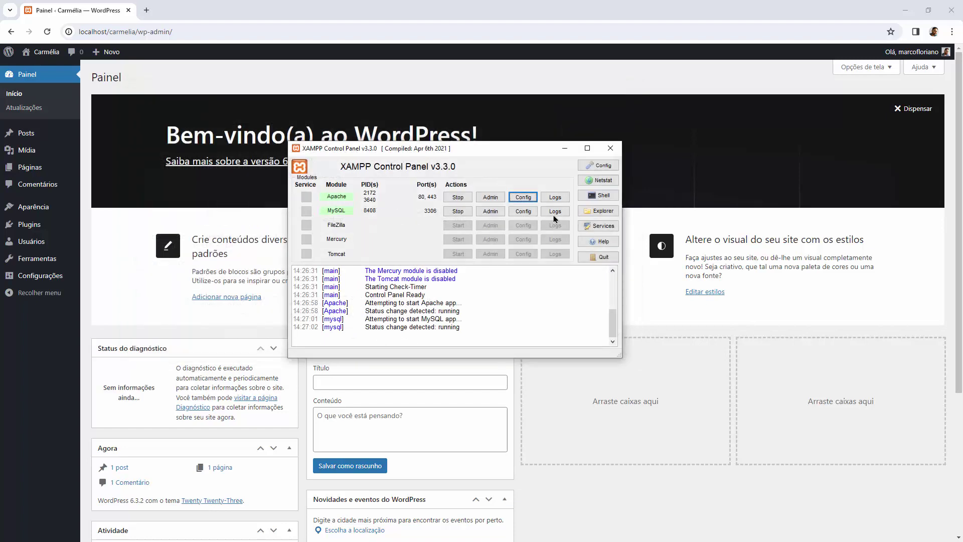
Step: Check Apache's config file list, then open MySQL's my.ini showing port=3306
left_click(525, 199)
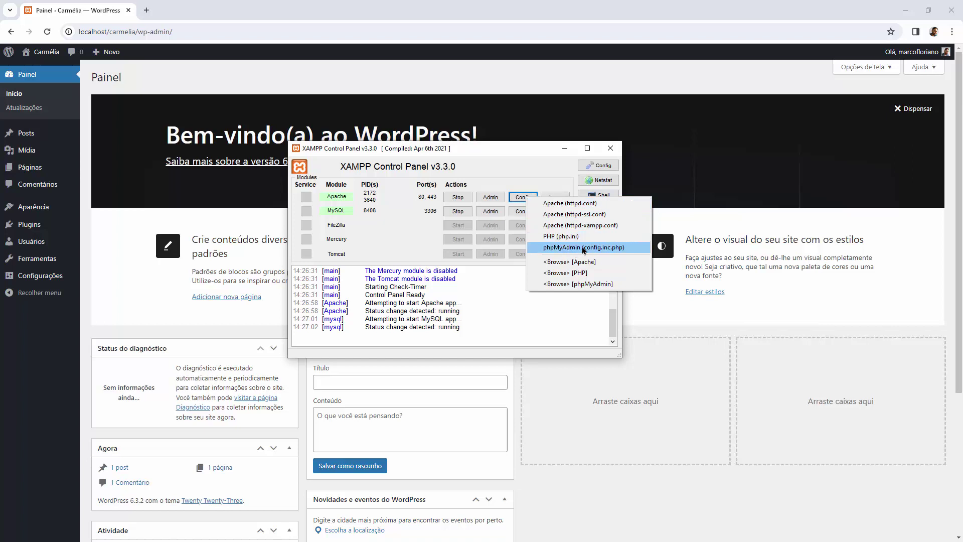
left_click(515, 167)
left_click(514, 212)
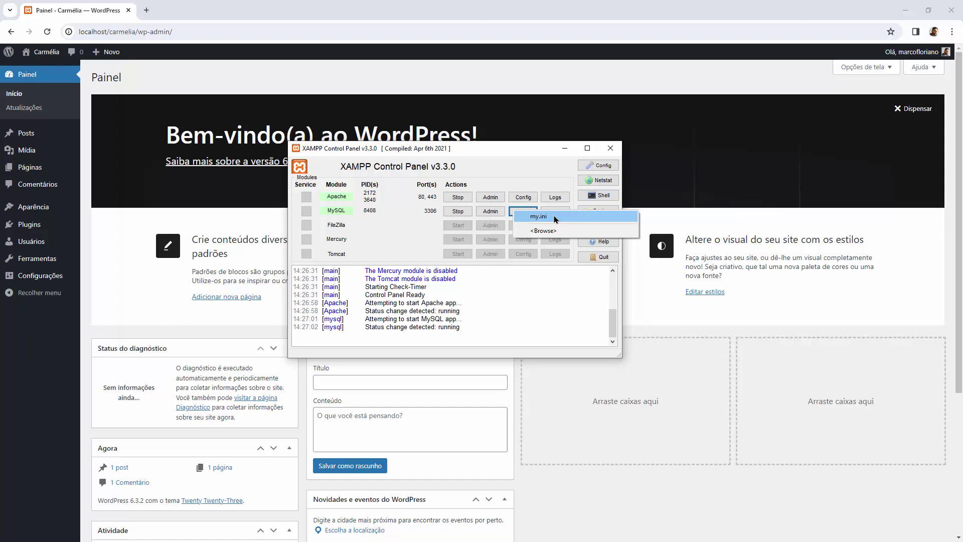
left_click(556, 219)
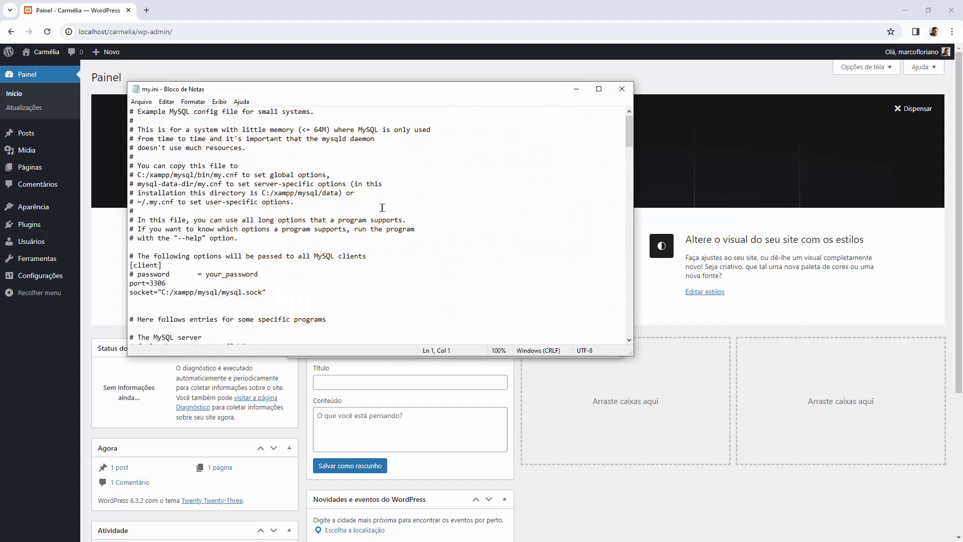
Step: Highlight the commented password line under [client] in my.ini, then close Notepad
left_click(163, 274)
left_click_drag(260, 275, 124, 271)
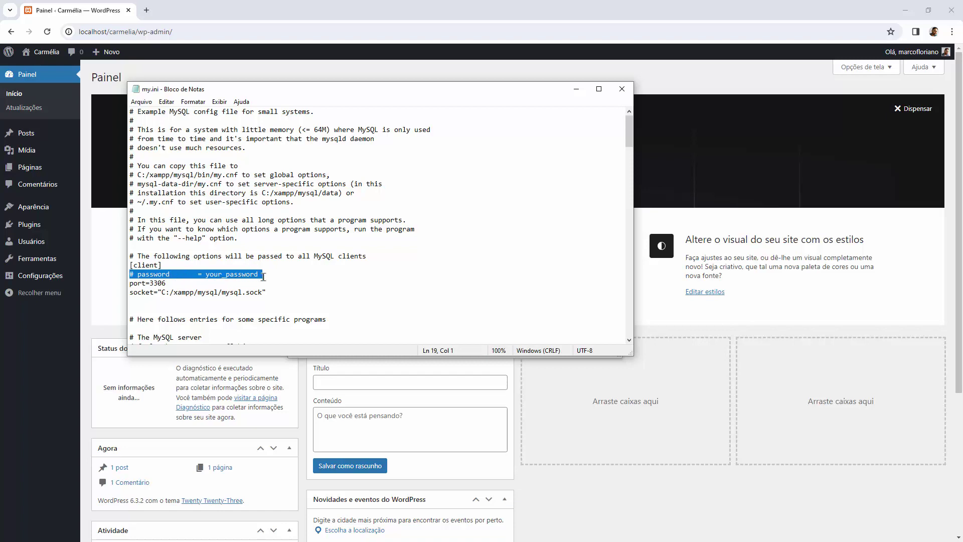
left_click(622, 89)
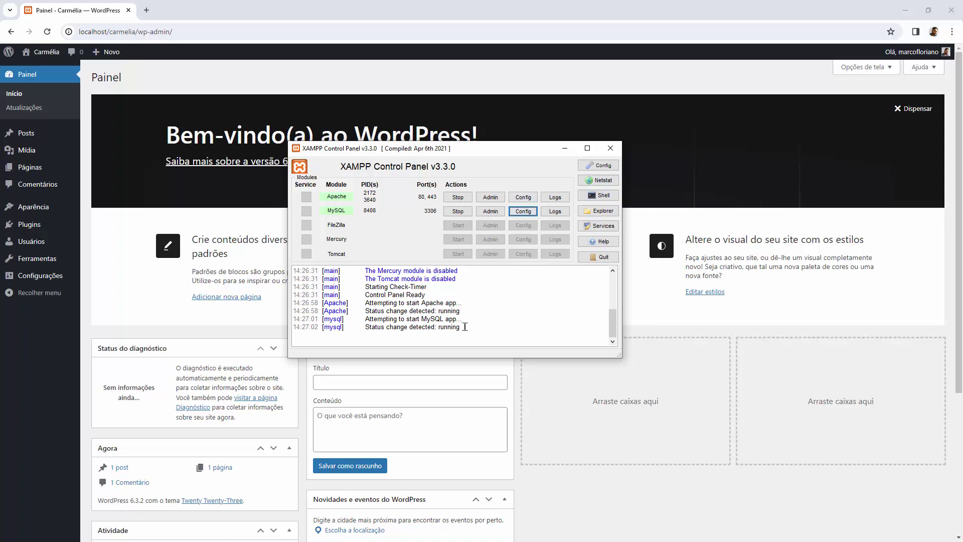
Step: Stop Apache and MySQL and reload localhost/carmelia to see the connection refused
left_click_drag(465, 327, 295, 270)
left_click(427, 281)
left_click(458, 197)
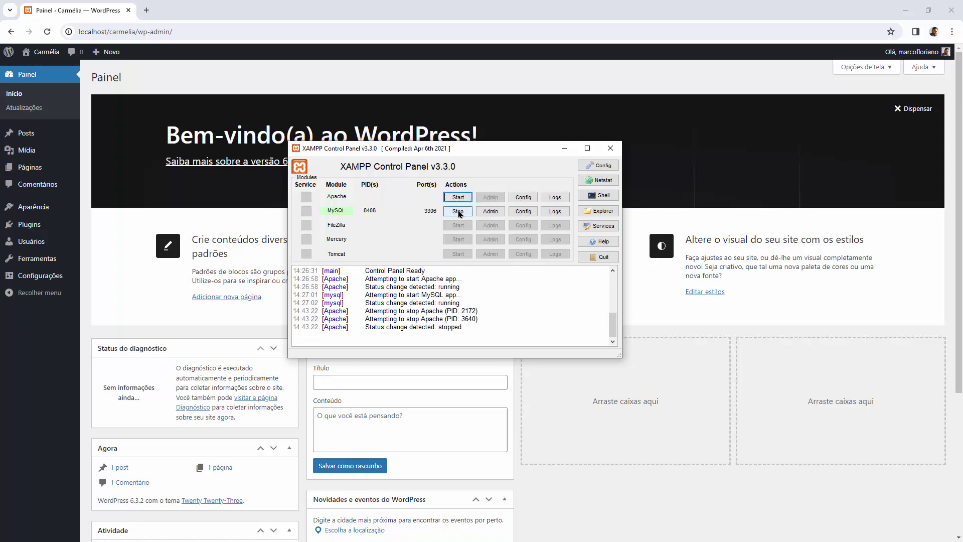
left_click(457, 213)
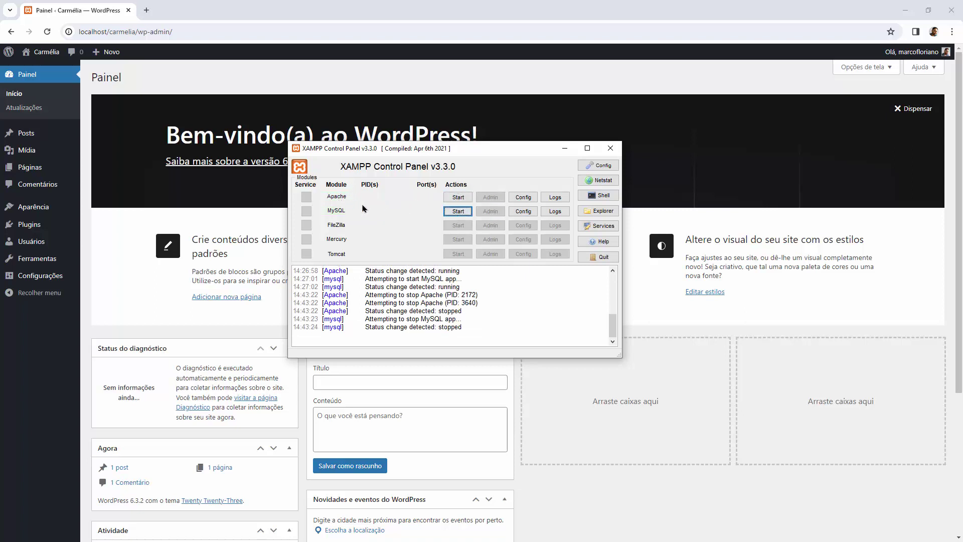
left_click(48, 32)
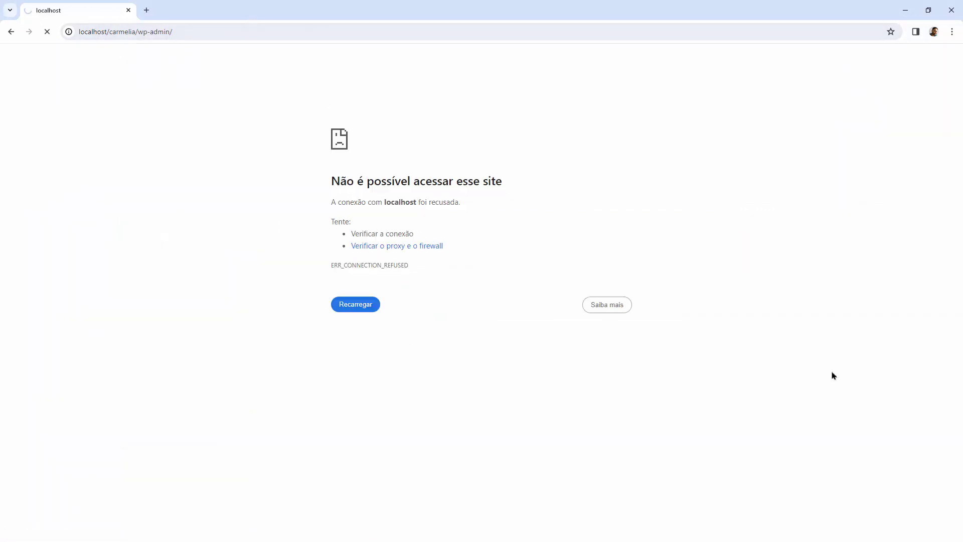
key("alt+Tab")
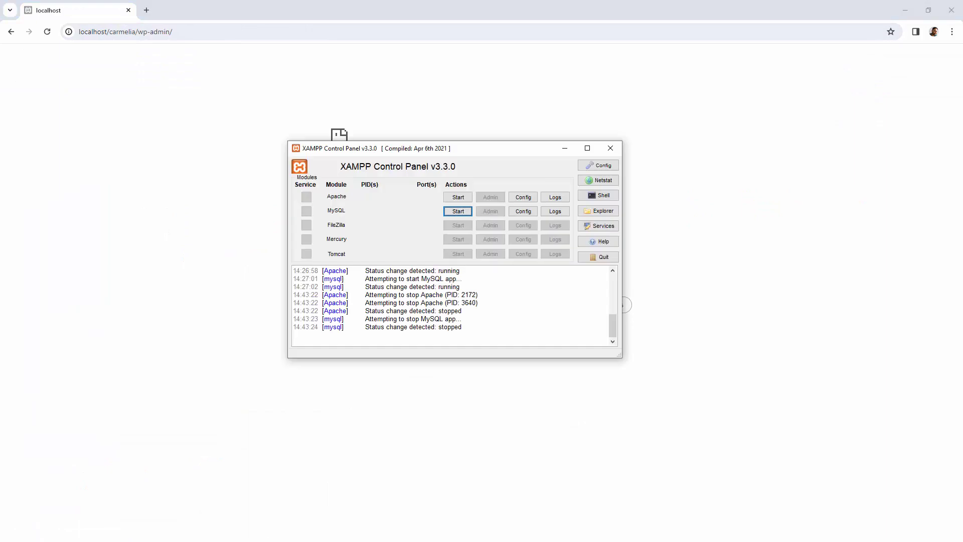
Step: Read the XAMPP log, highlighting the running entries and the Apache and MySQL stopped lines
left_click_drag(458, 274, 351, 279)
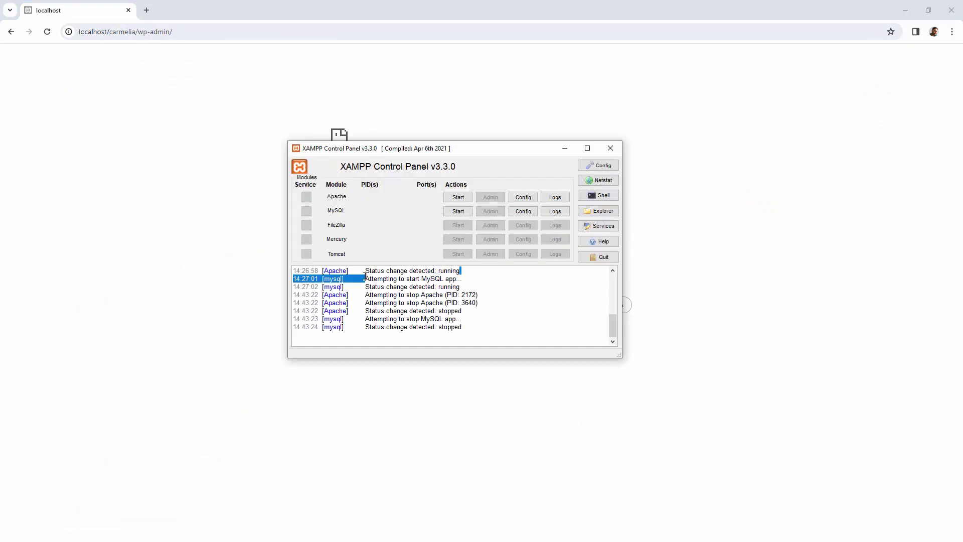
left_click(388, 270)
double_click(448, 273)
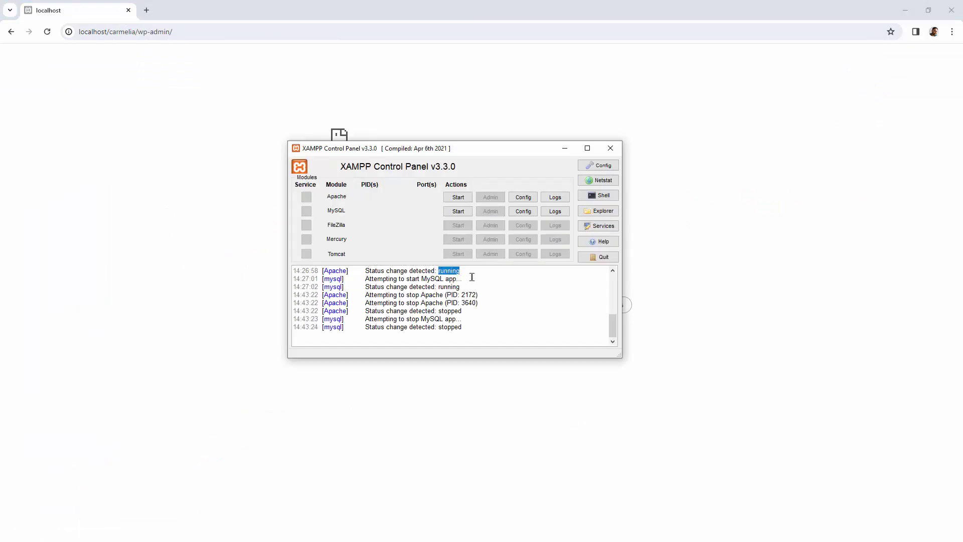
scroll(474, 278, "up", 10)
scroll(478, 280, "down", 10)
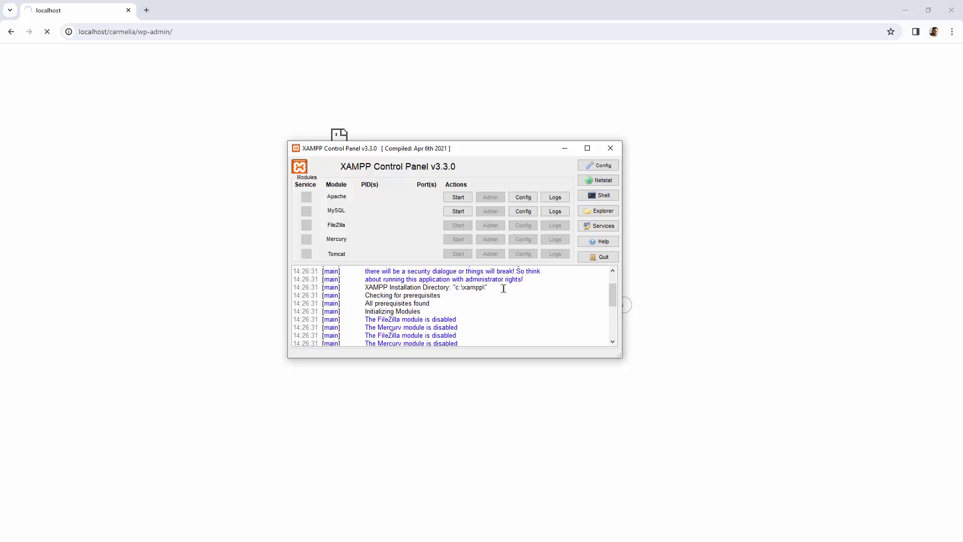
left_click(481, 334)
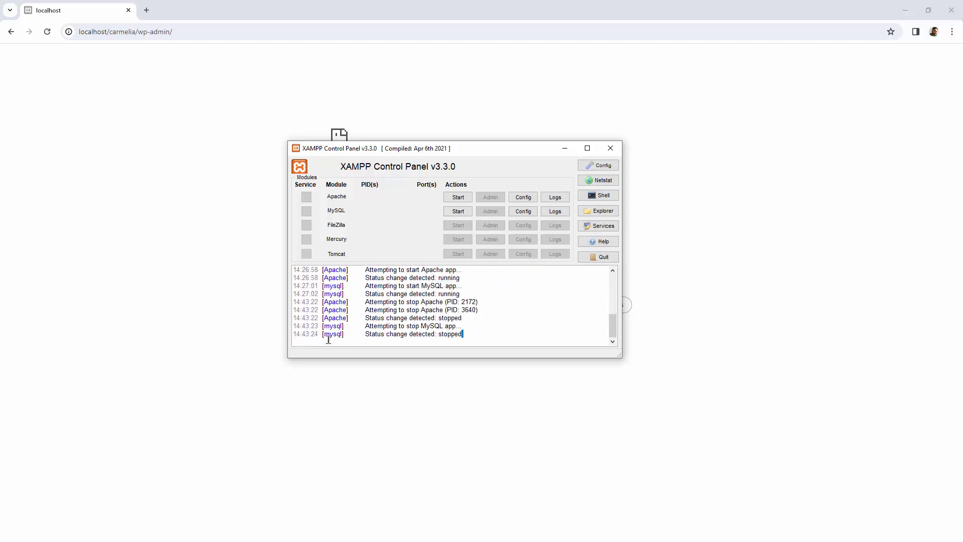
left_click_drag(366, 333, 467, 334)
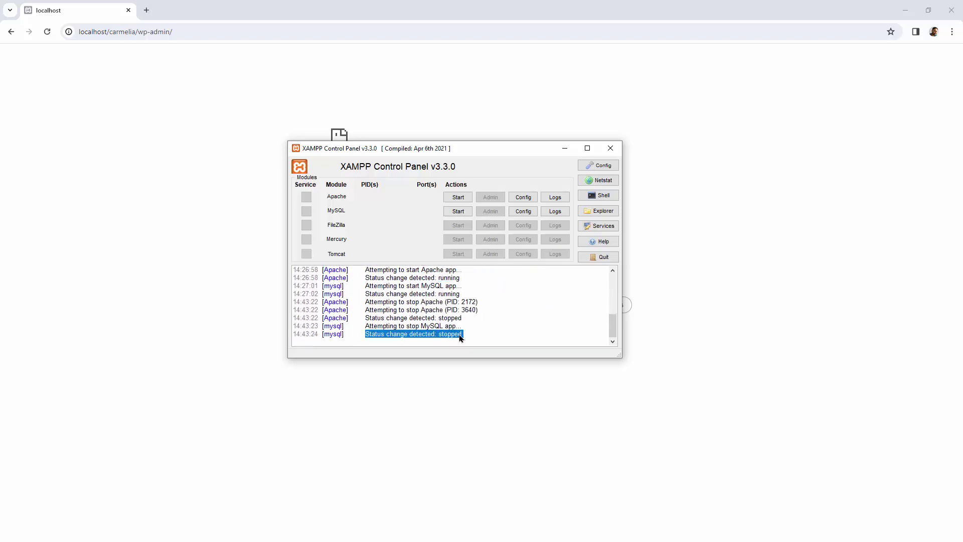
left_click(425, 336)
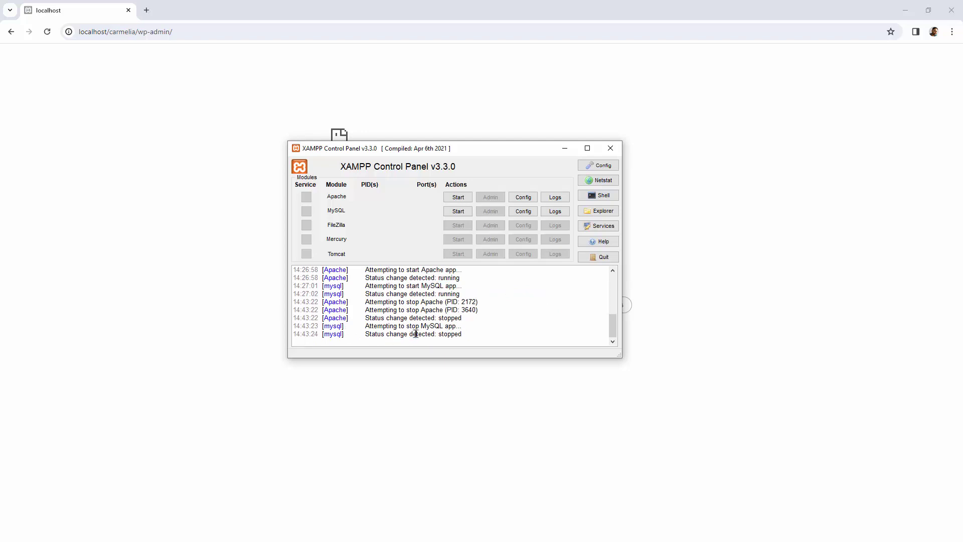
double_click(443, 334)
left_click_drag(369, 318, 457, 318)
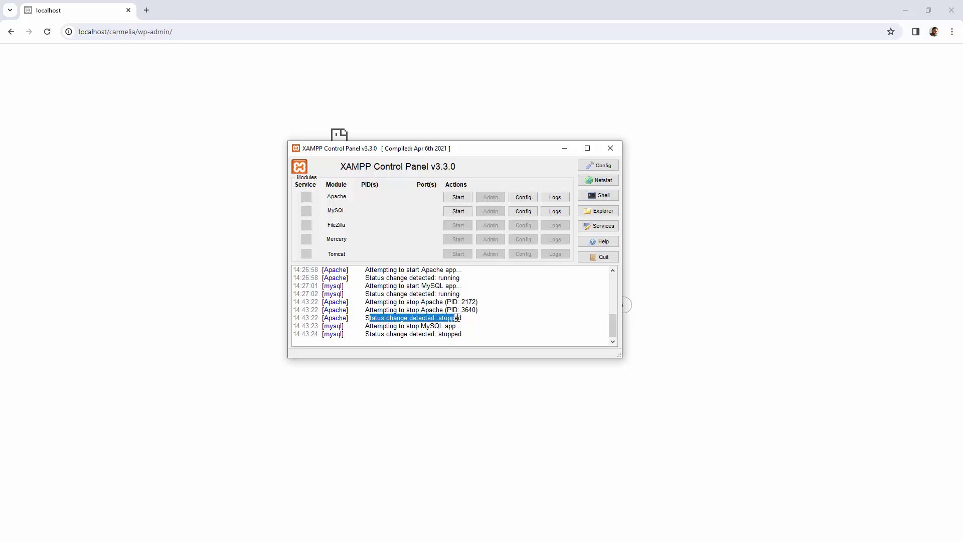
Step: Restart Apache and MySQL, then open and close the c:\xampp folder twice and the Config settings
left_click(460, 195)
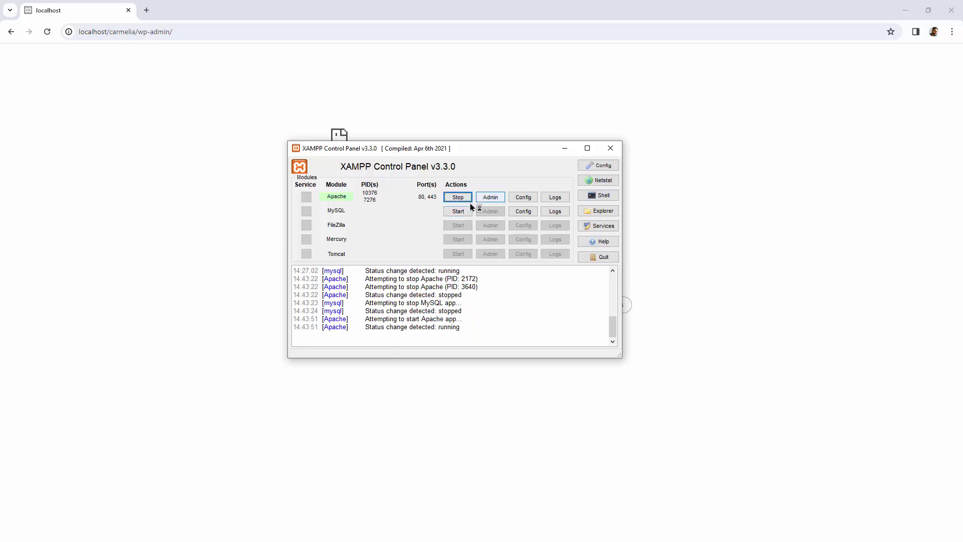
left_click(451, 211)
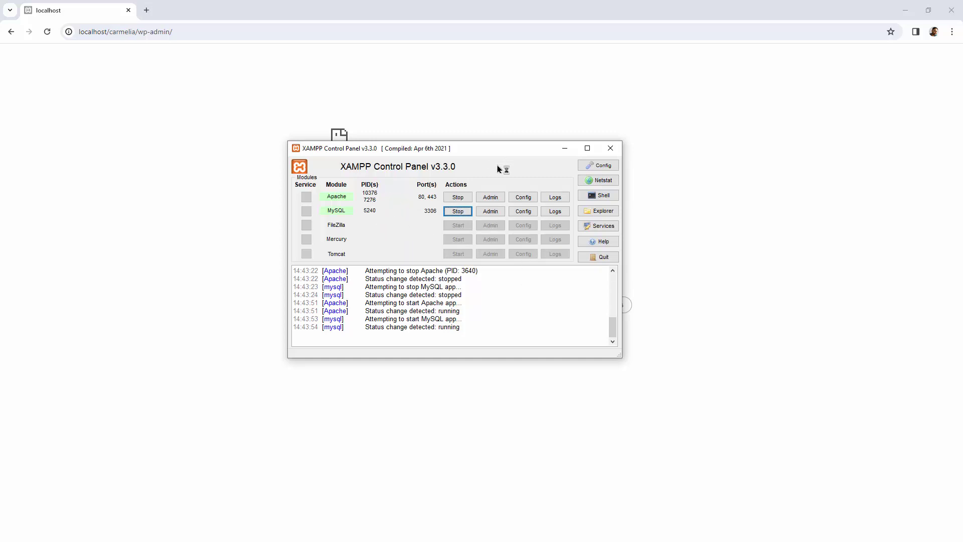
left_click(602, 212)
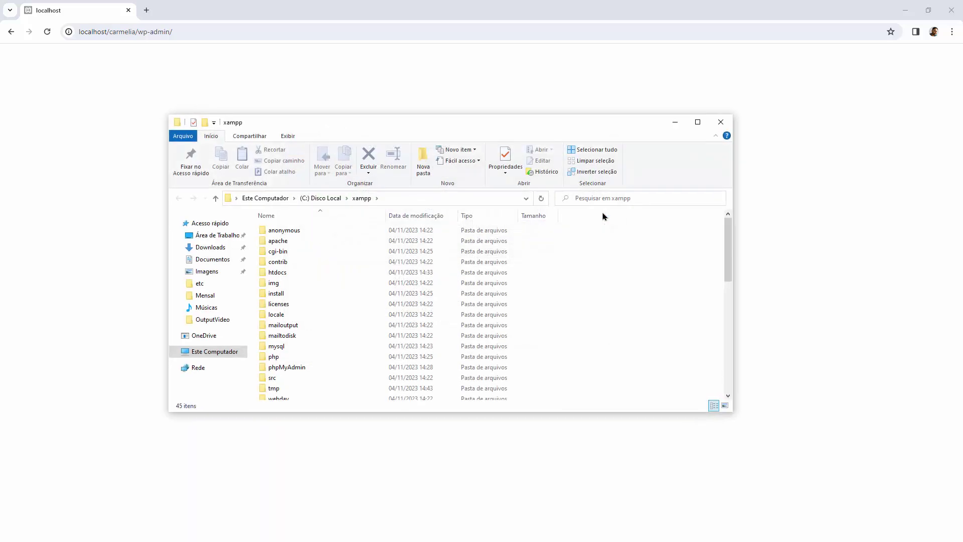
left_click(721, 122)
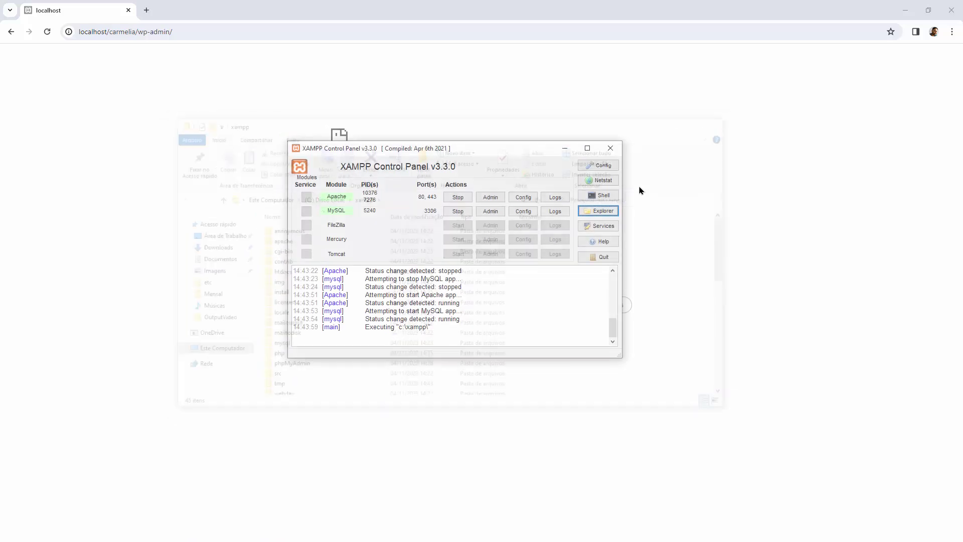
left_click(605, 211)
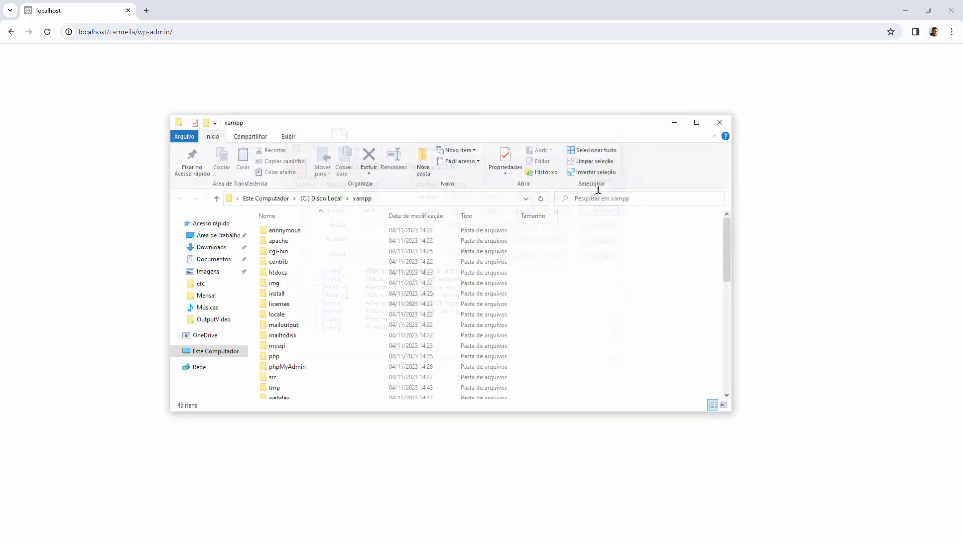
left_click(722, 121)
left_click(614, 165)
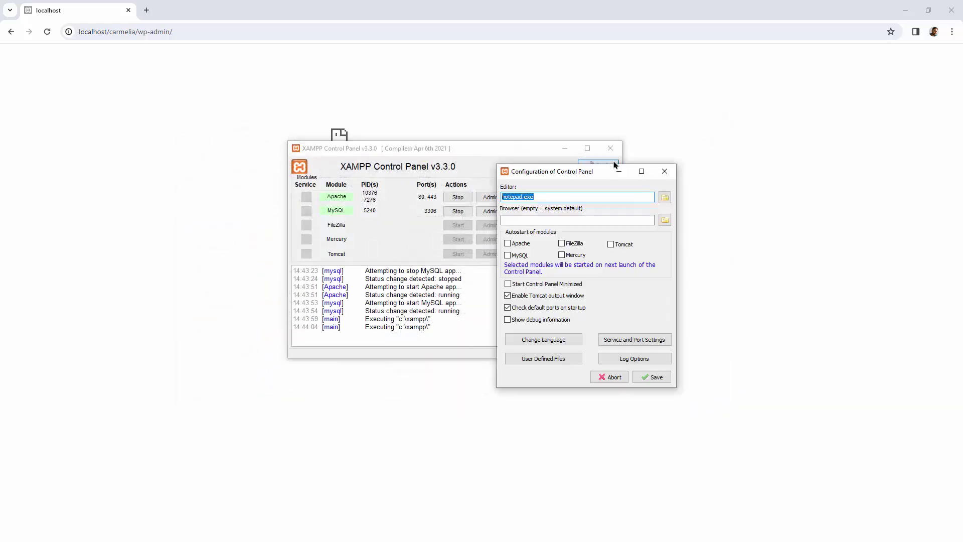
left_click(664, 171)
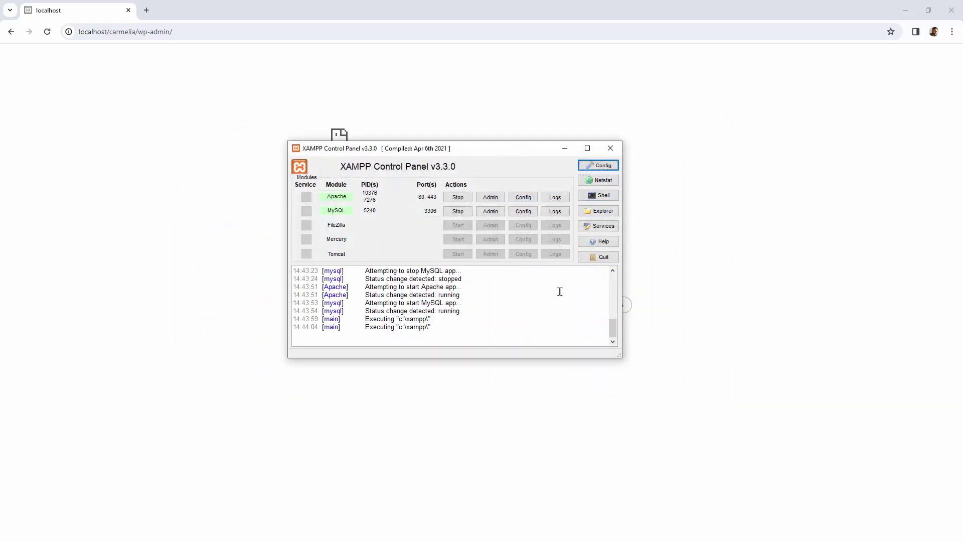